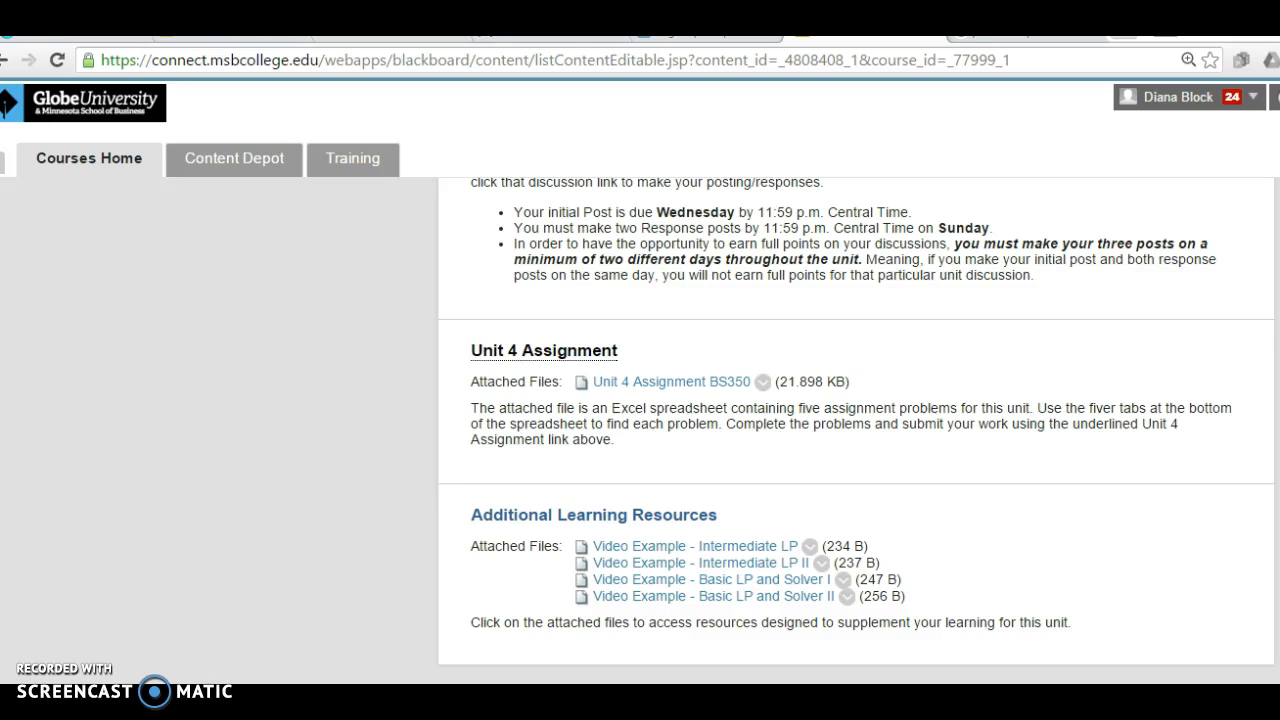
- In the Unit 4 Assignment Excel workbook, enter the objective function profits on sheet 1: 25 for Air Cond. and 15 for Fans
drag(600, 680, 1030, 70)
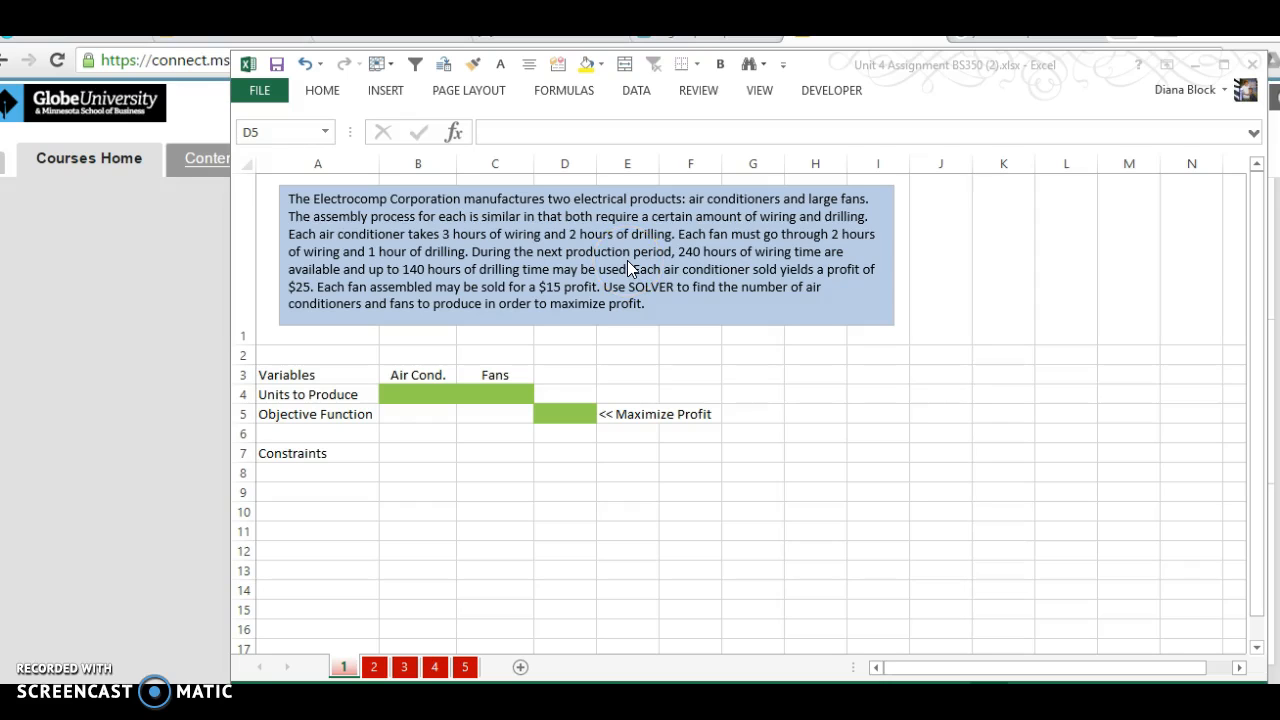
drag(856, 66, 851, 57)
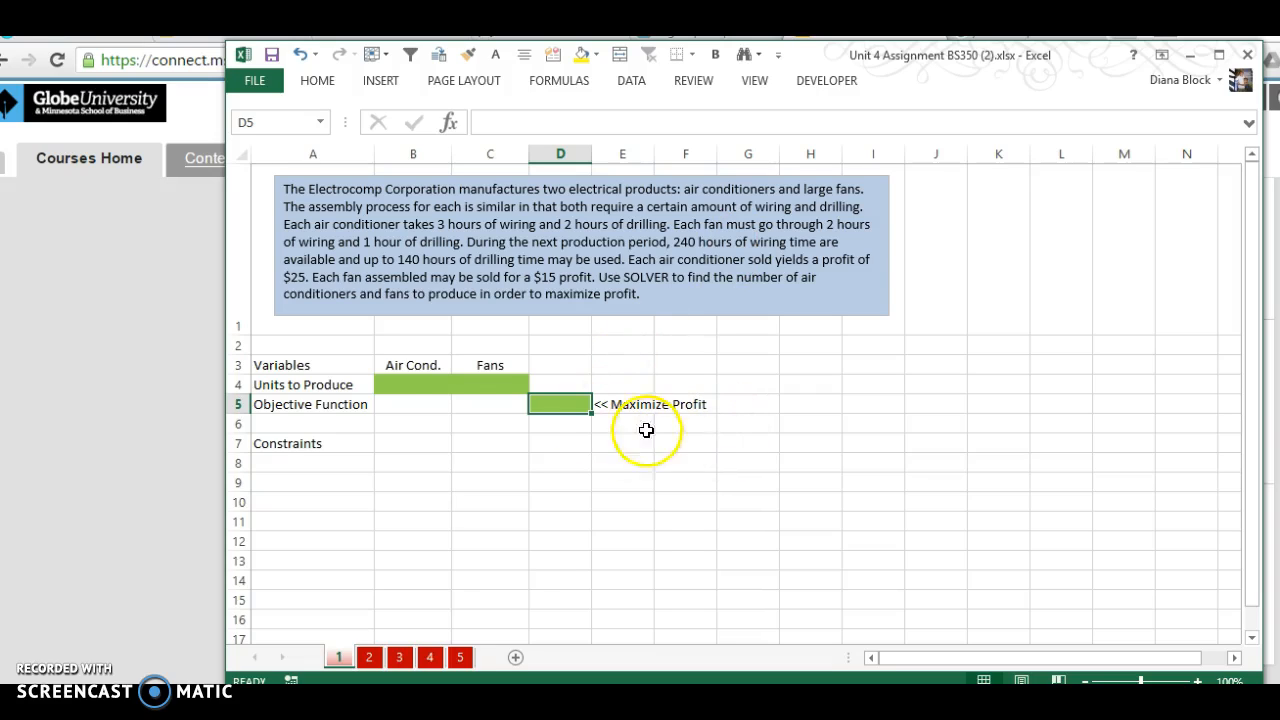
click(413, 403)
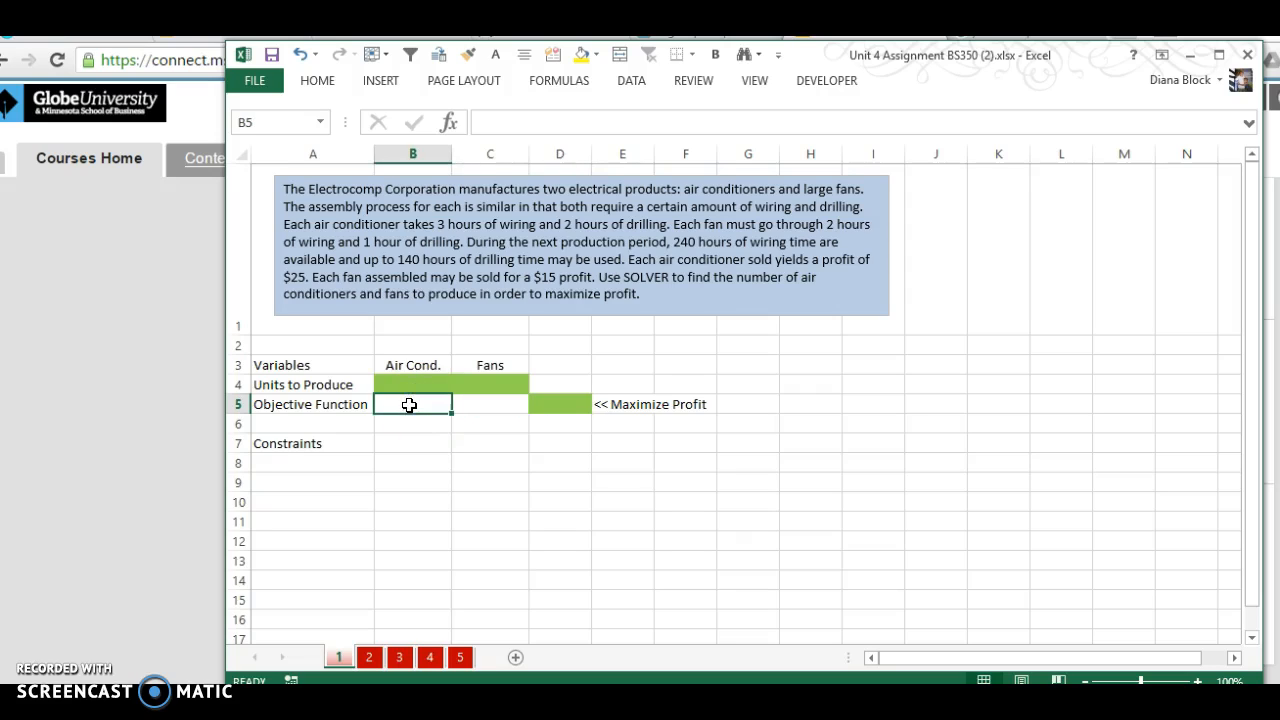
text(25)
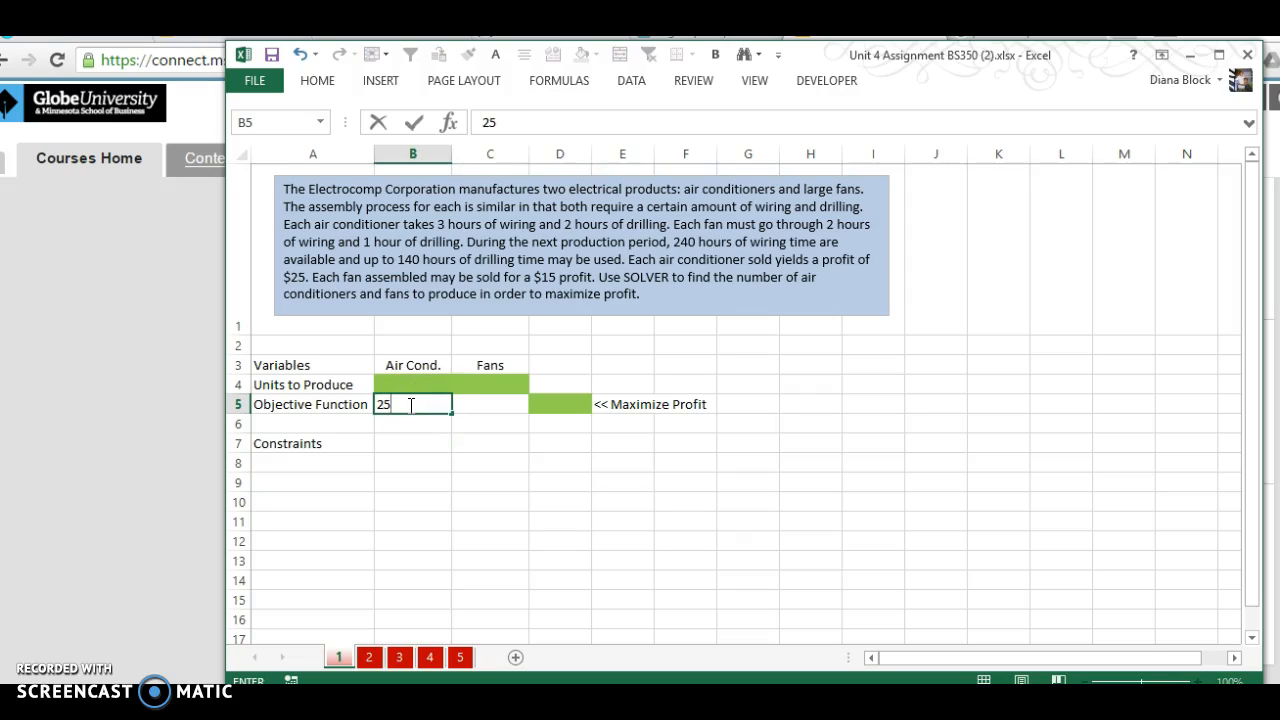
key(Tab)
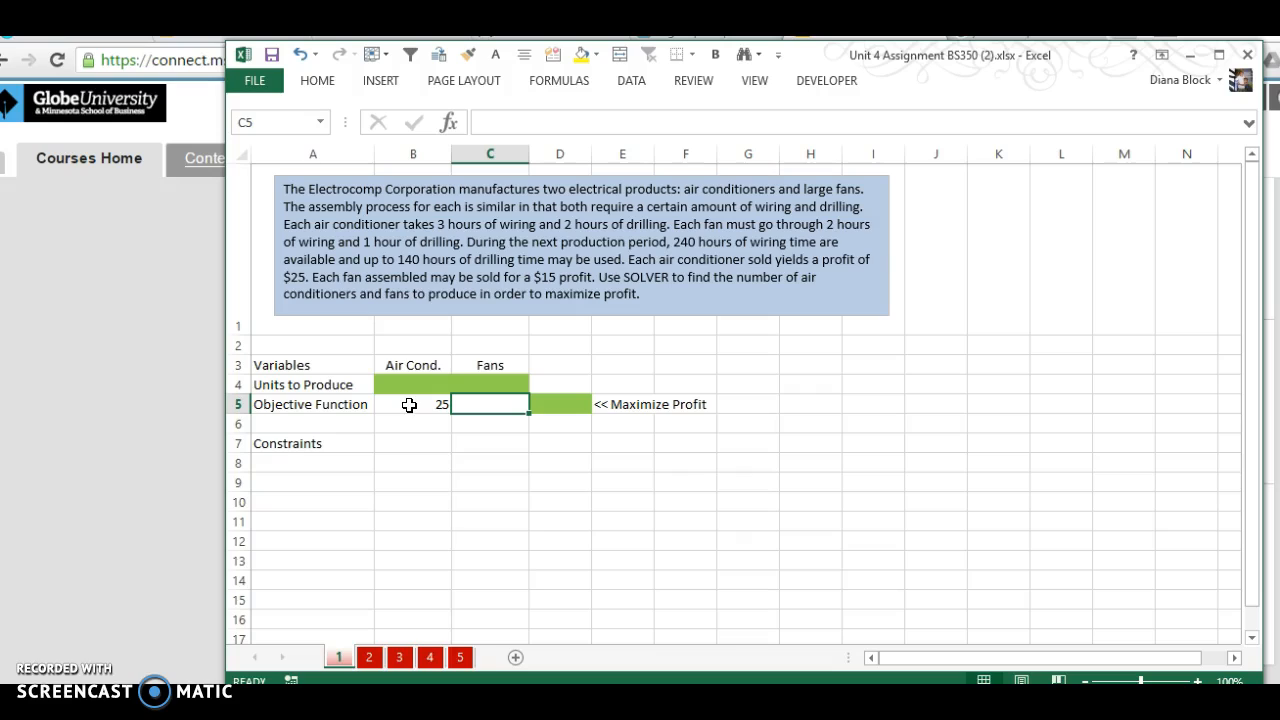
text(15)
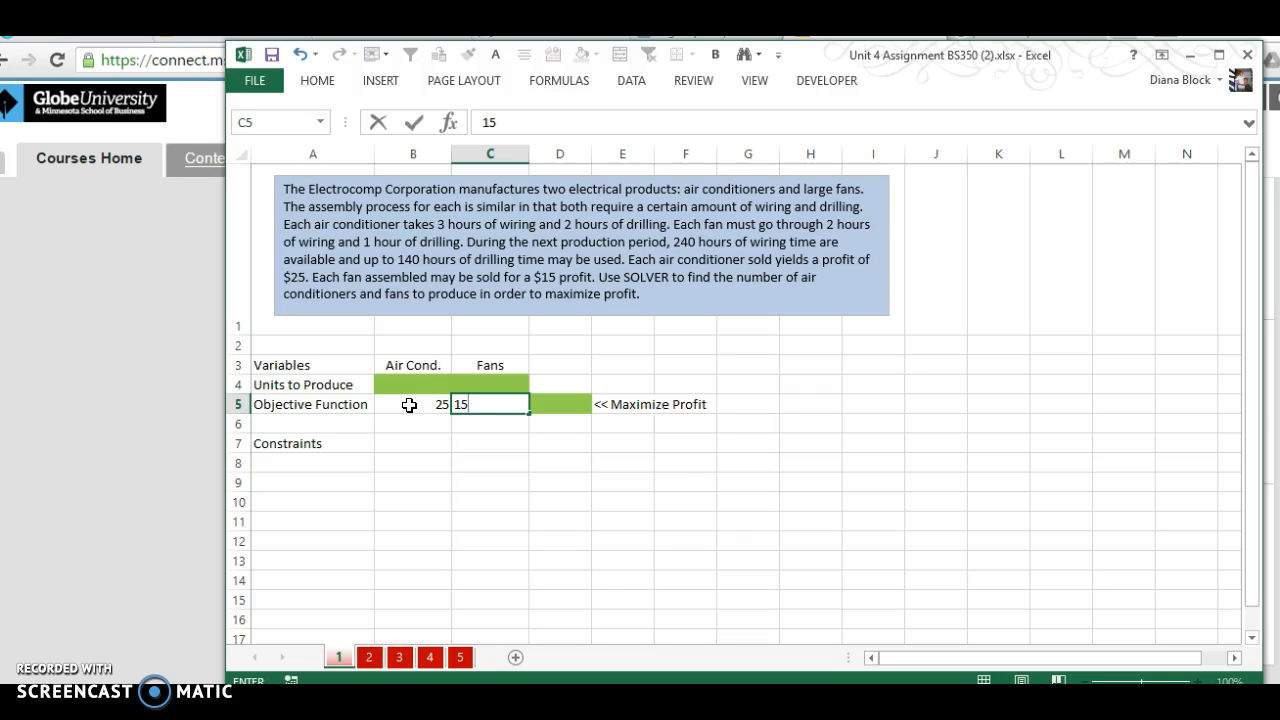
key(Return)
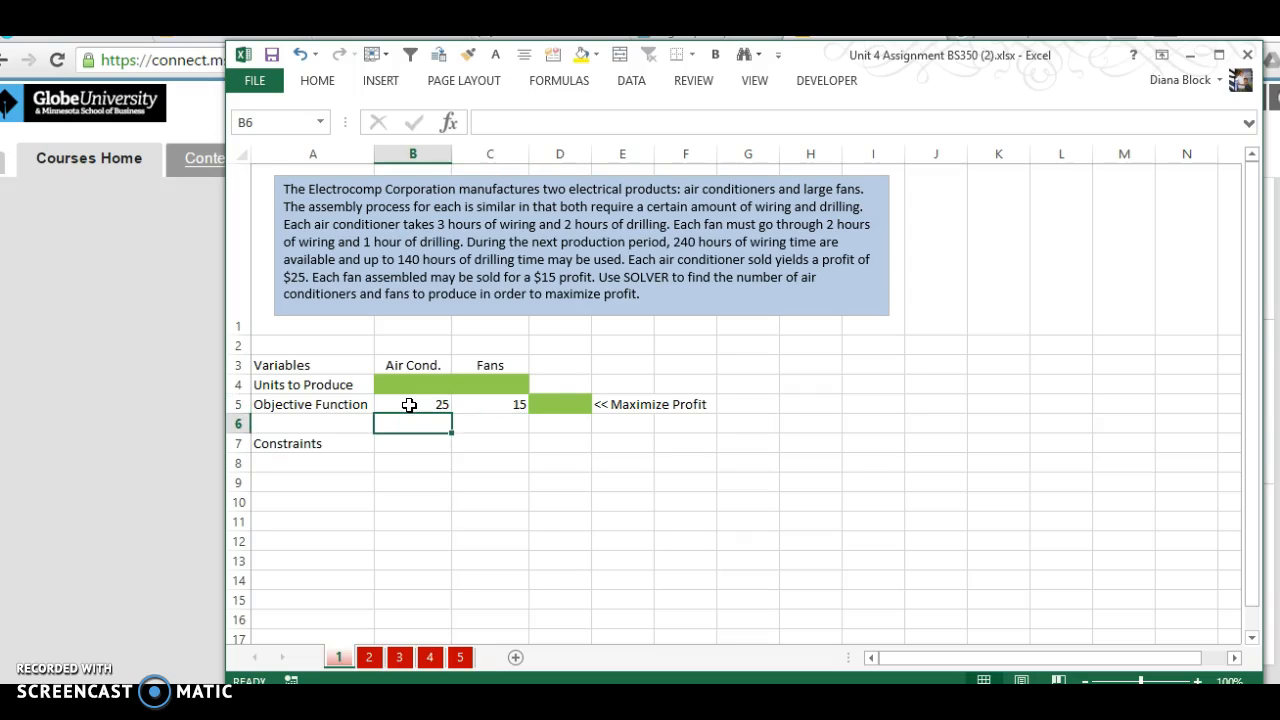
- Add the constraint labels Wiring in A8 and Drilling in A9 under the Constraints heading
click(320, 458)
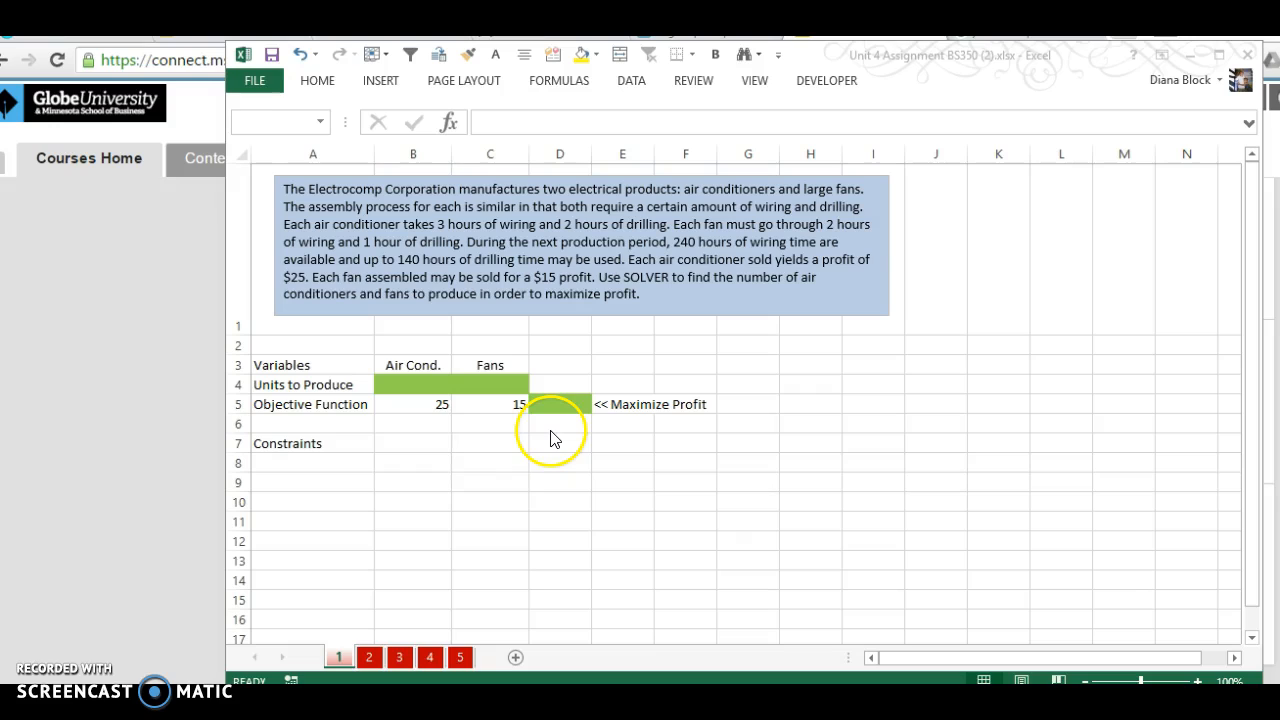
click(307, 459)
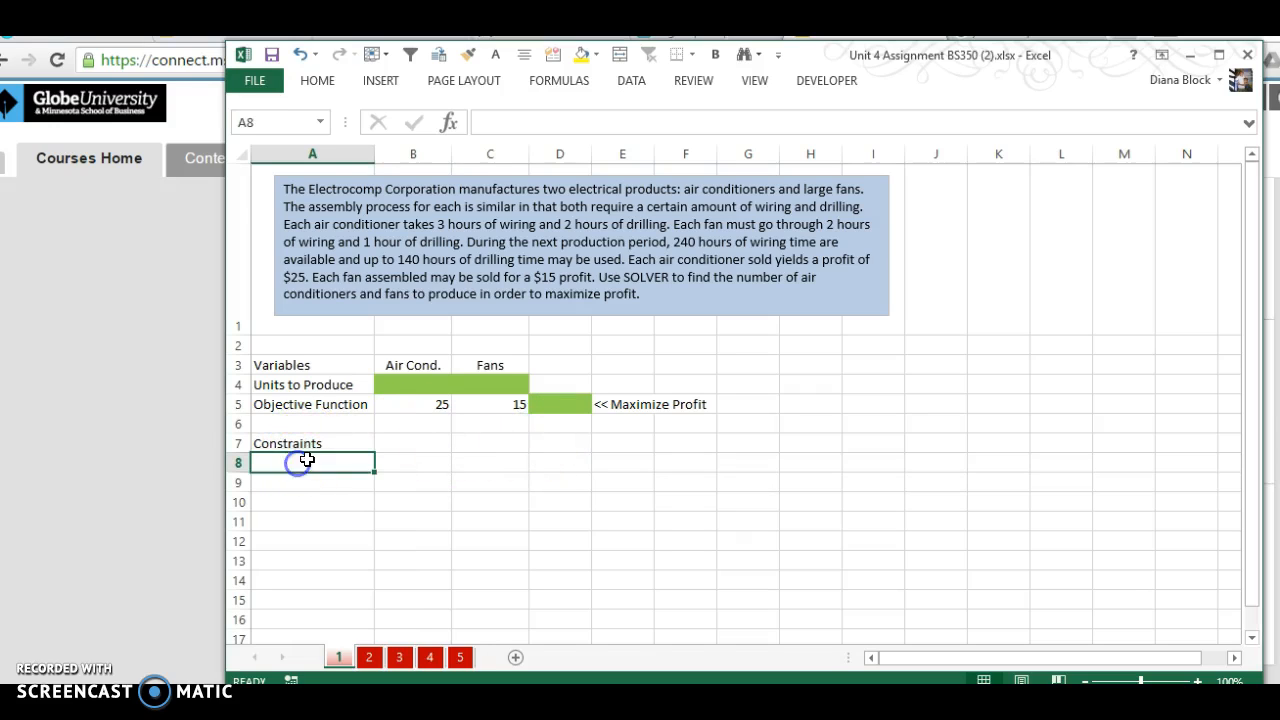
text(Wiring)
key(Return)
text(Drilling)
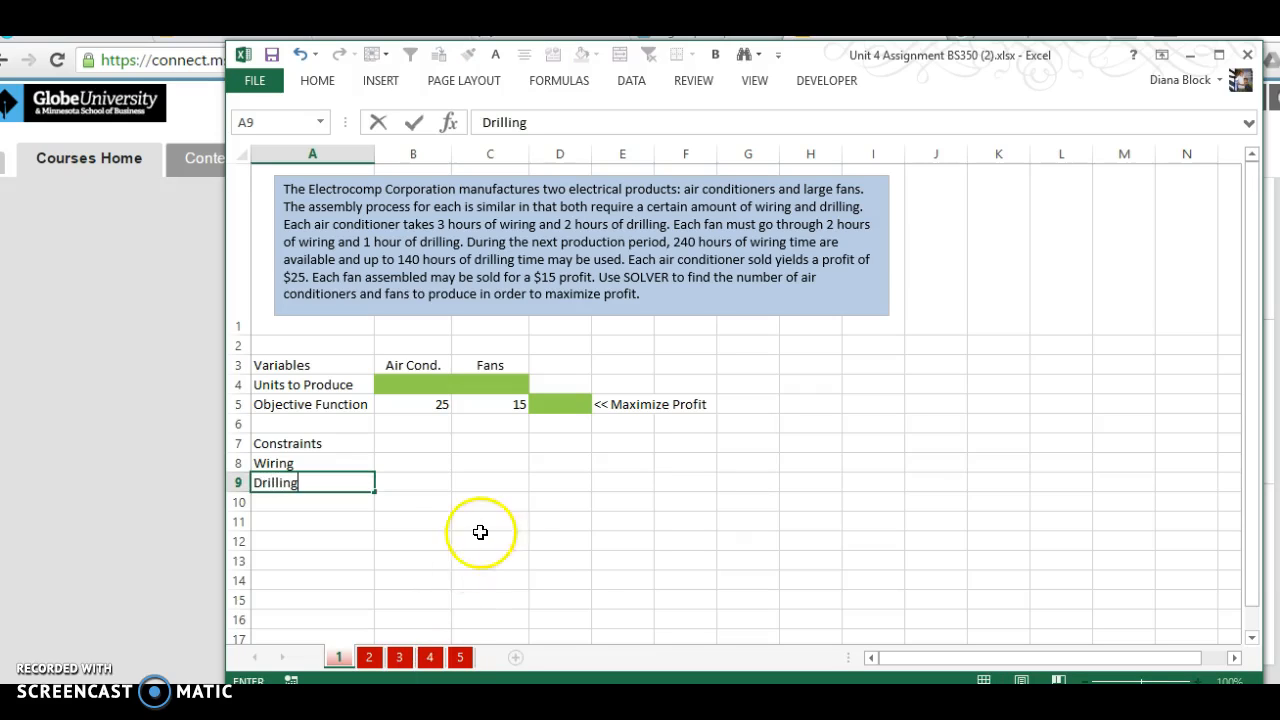
- Enter the hours per unit for Air Cond. and Fans: 3 and 2 for Wiring, 2 and 1 for Drilling
click(422, 460)
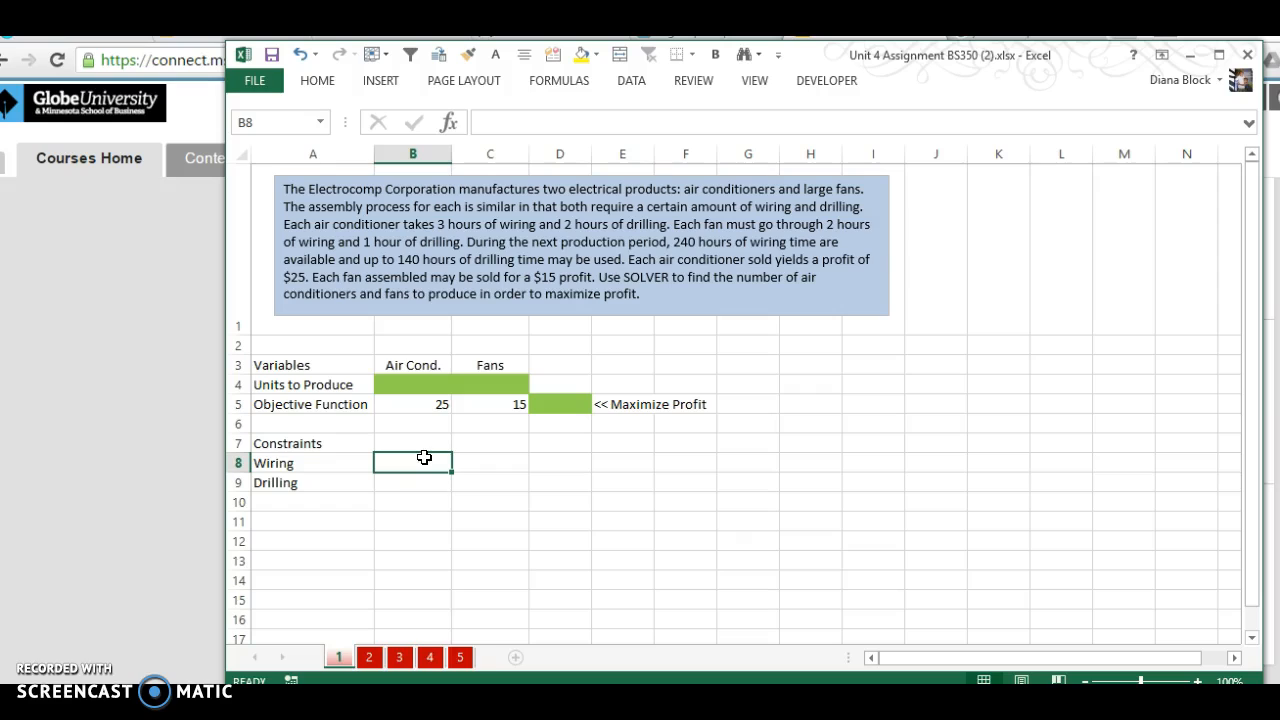
text(3)
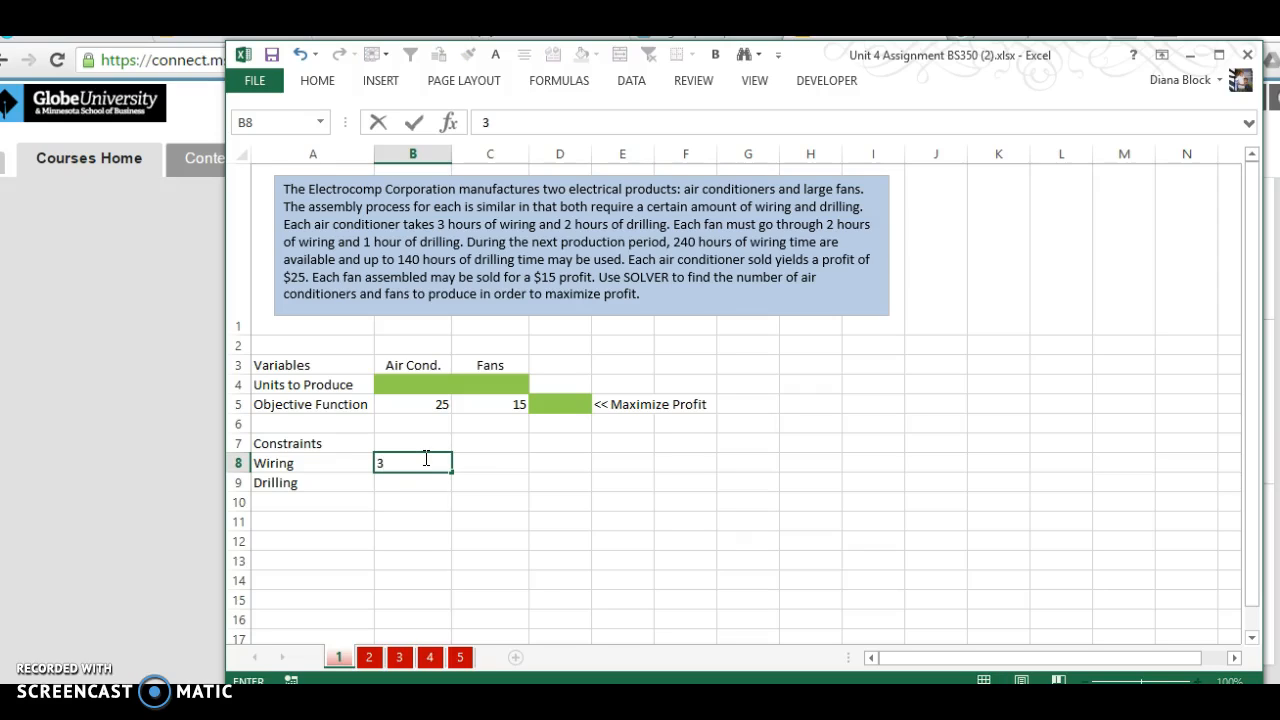
key(Tab)
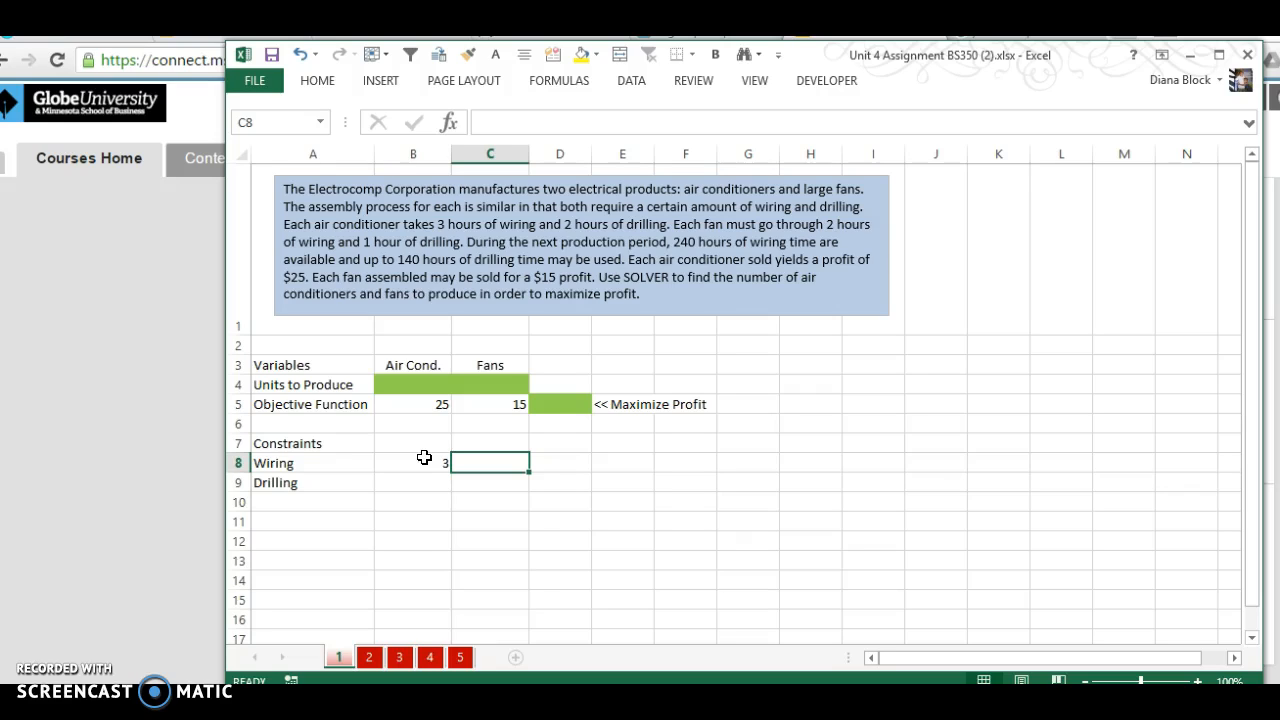
text(2)
key(Return)
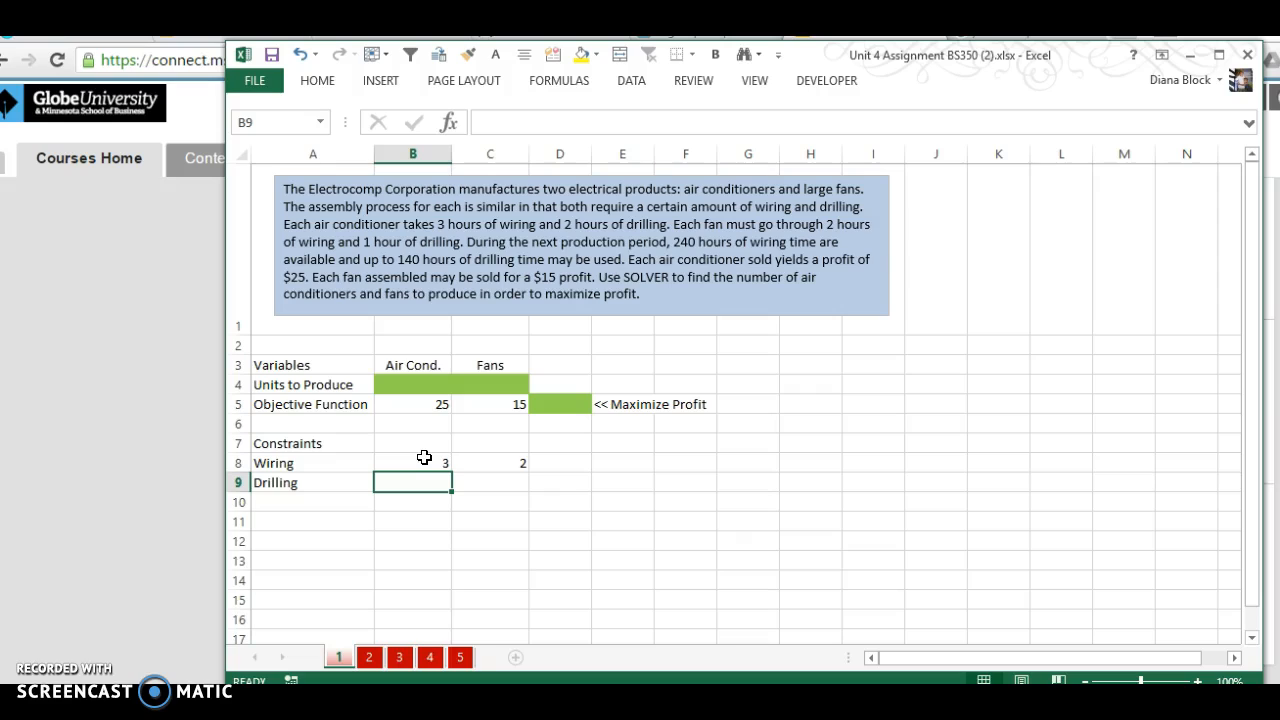
text(2)
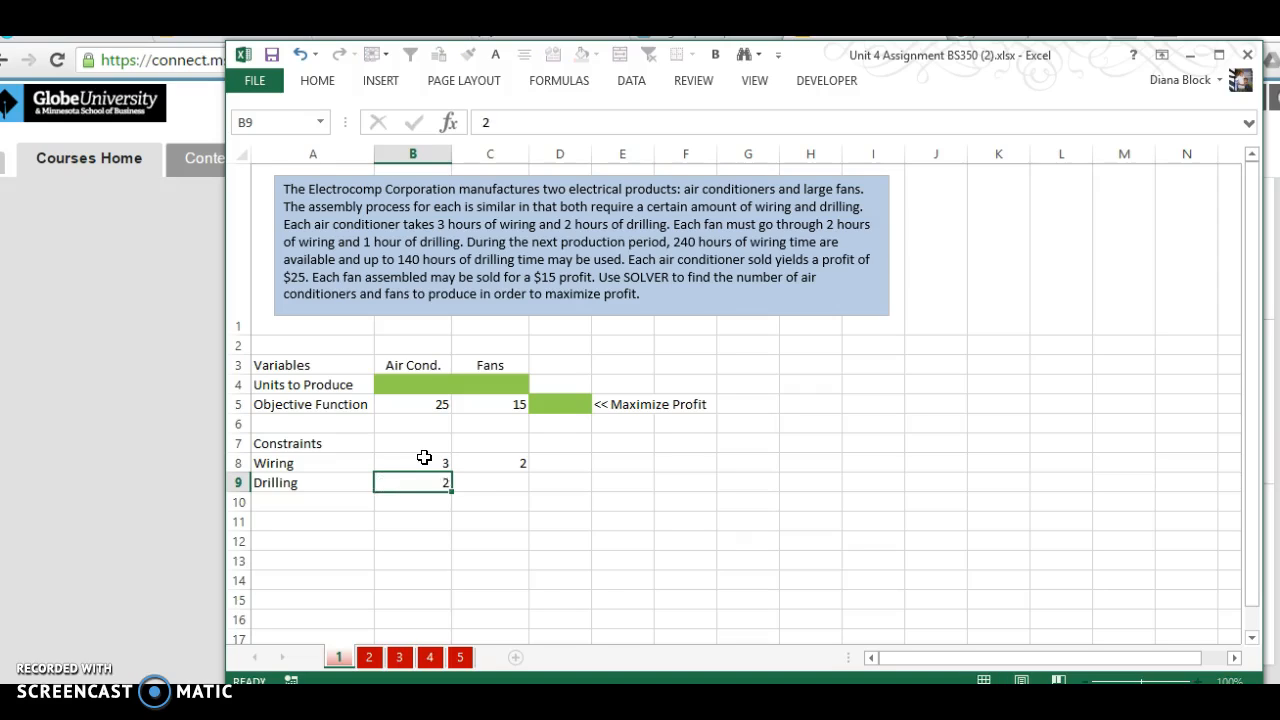
key(Tab)
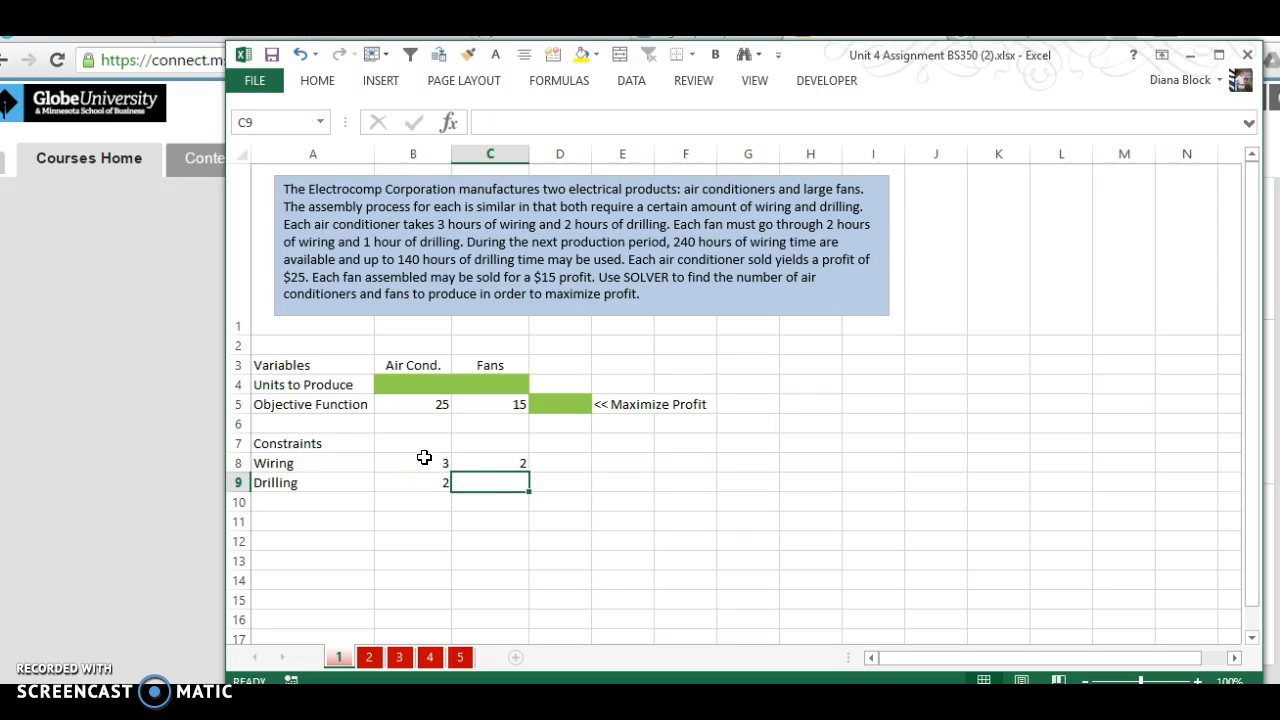
text(1)
key(Tab)
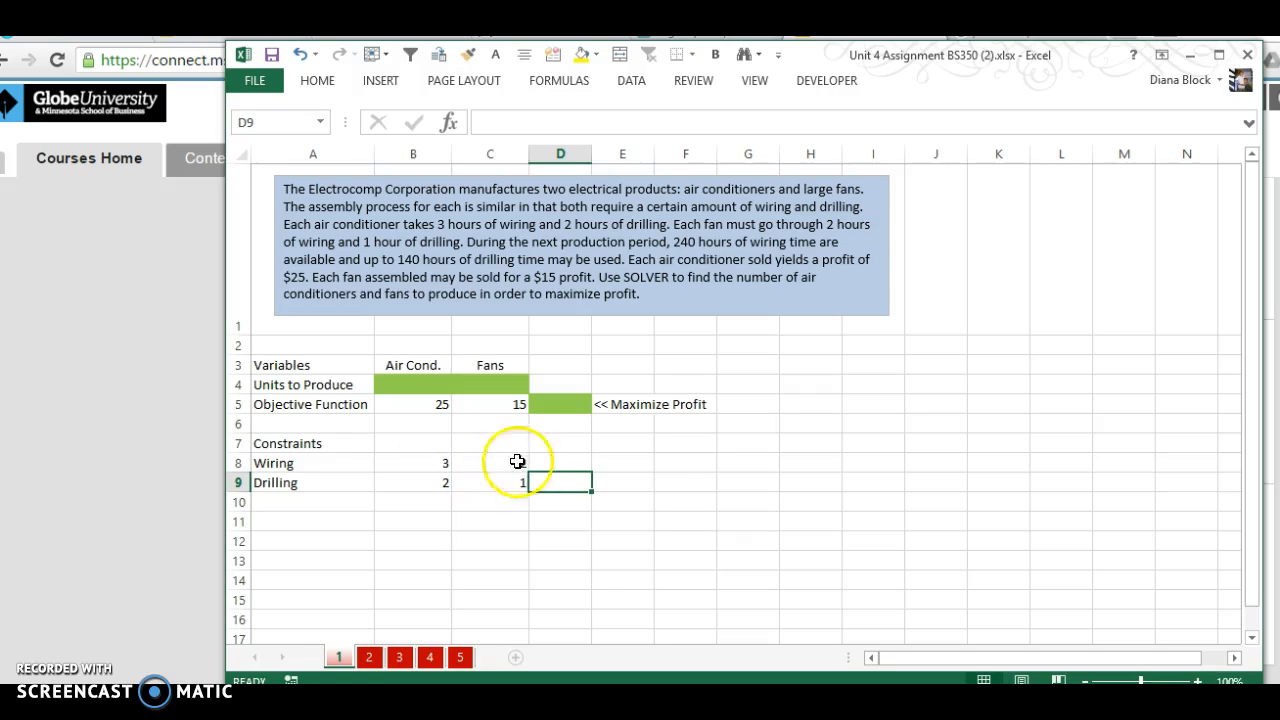
- Calculate the wiring hours used in D8 with =SUMPRODUCT(B4:C4,B8:C8)
click(564, 459)
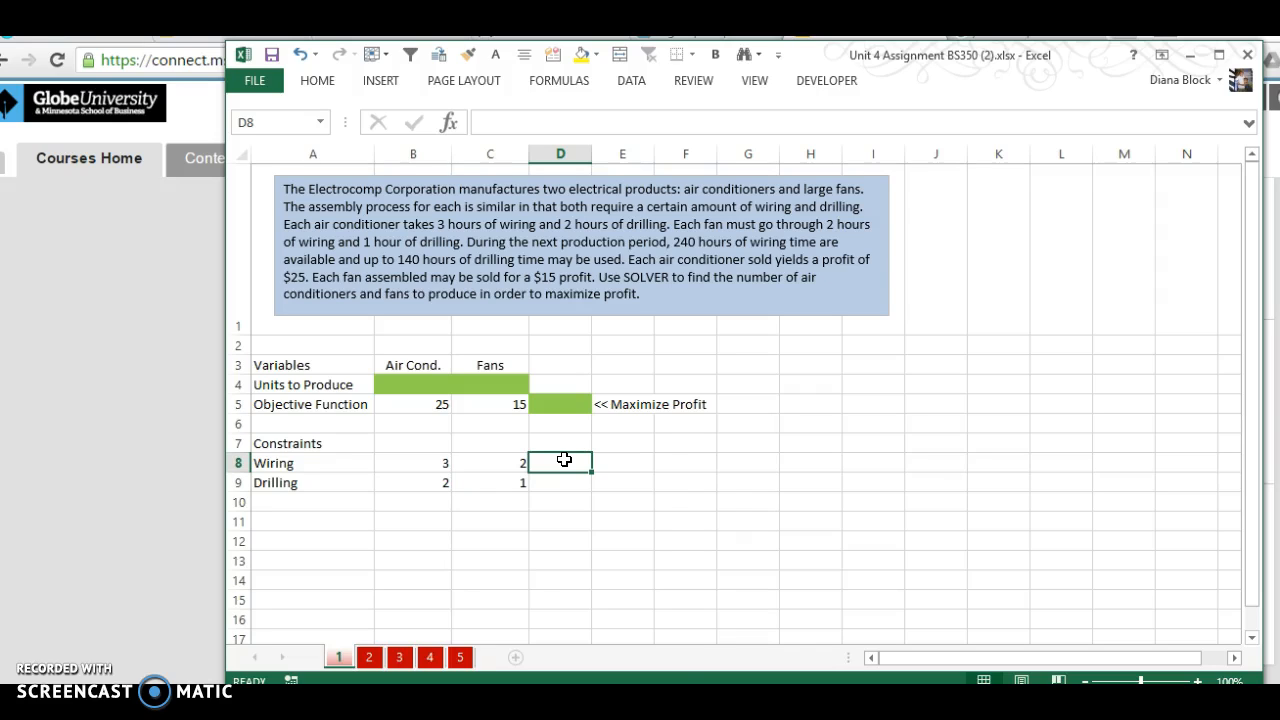
text(=sum)
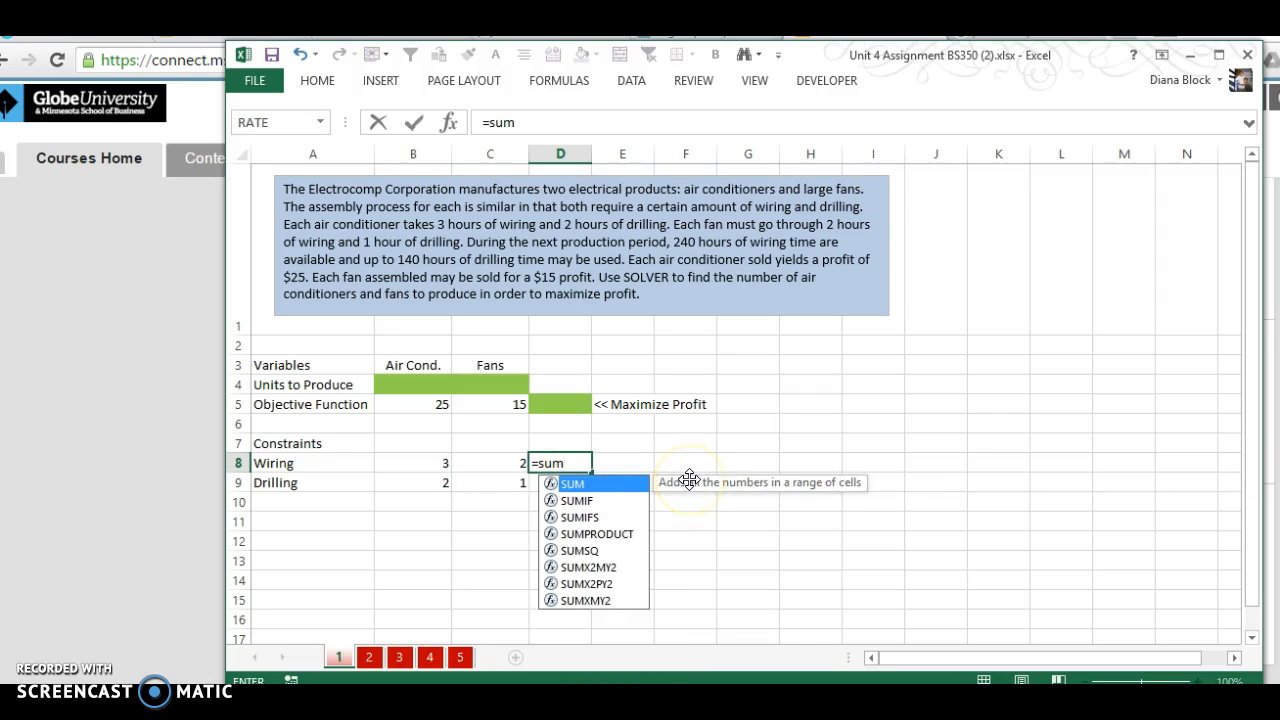
text(pro)
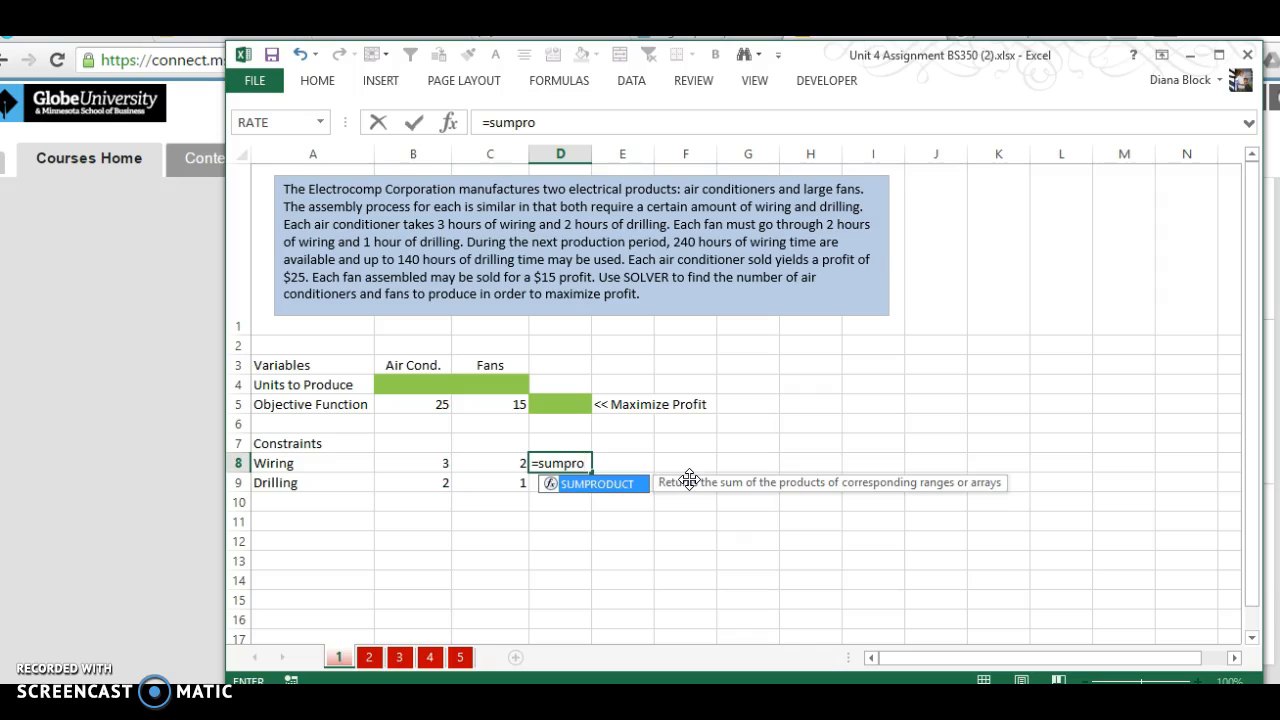
key(Tab)
drag(390, 384, 467, 383)
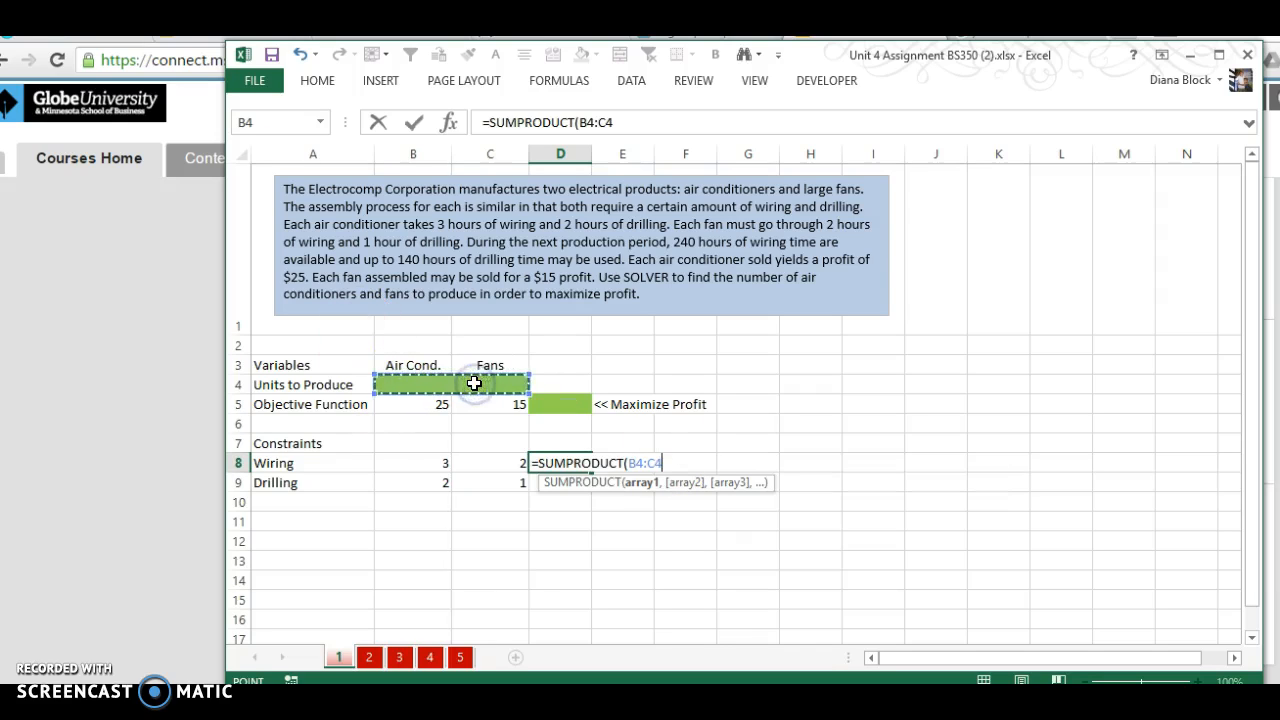
text(,)
drag(430, 463, 481, 463)
text())
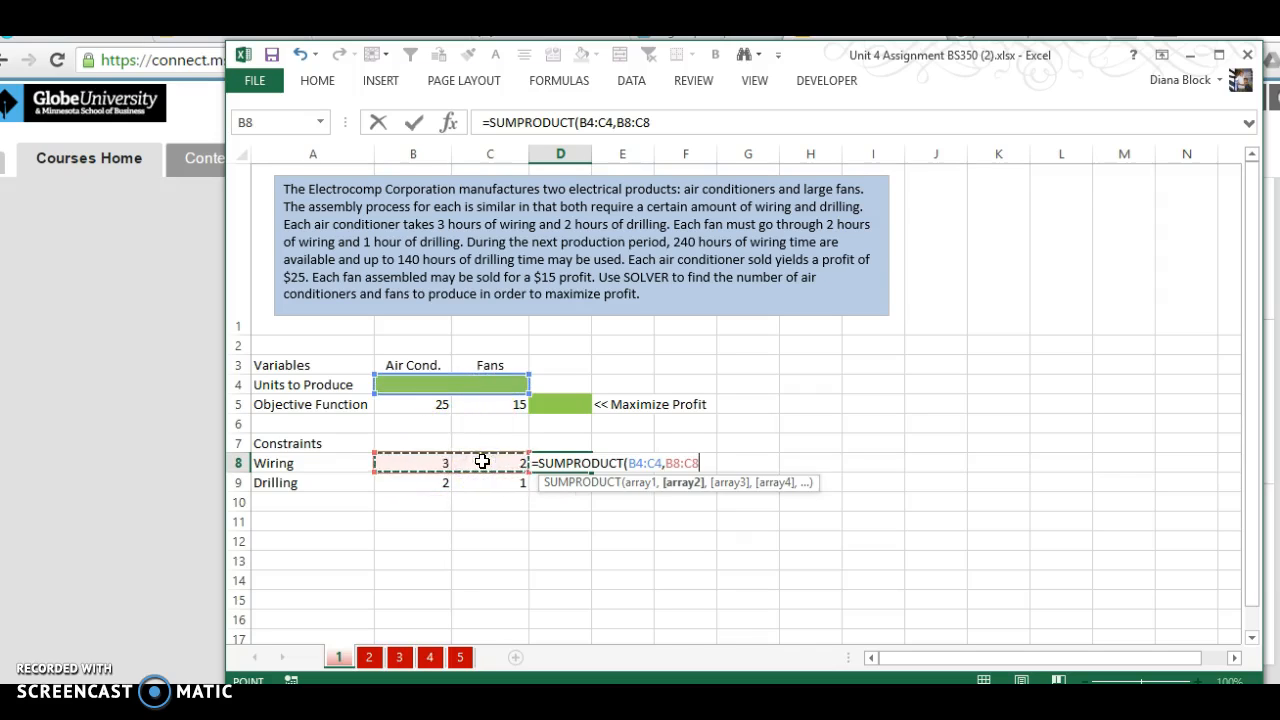
key(Return)
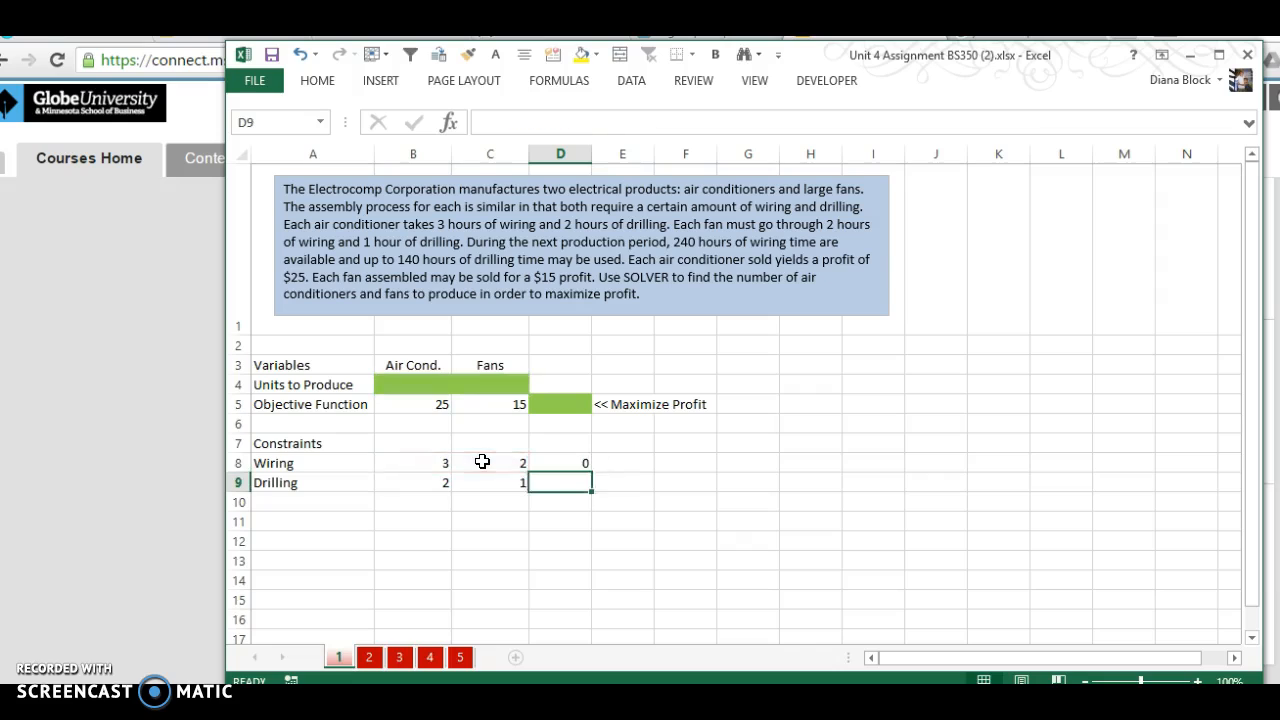
- Examine the wiring formula in D8 and the two ranges it multiplies, B4:C4 and B8:C8
click(568, 463)
drag(420, 385, 467, 387)
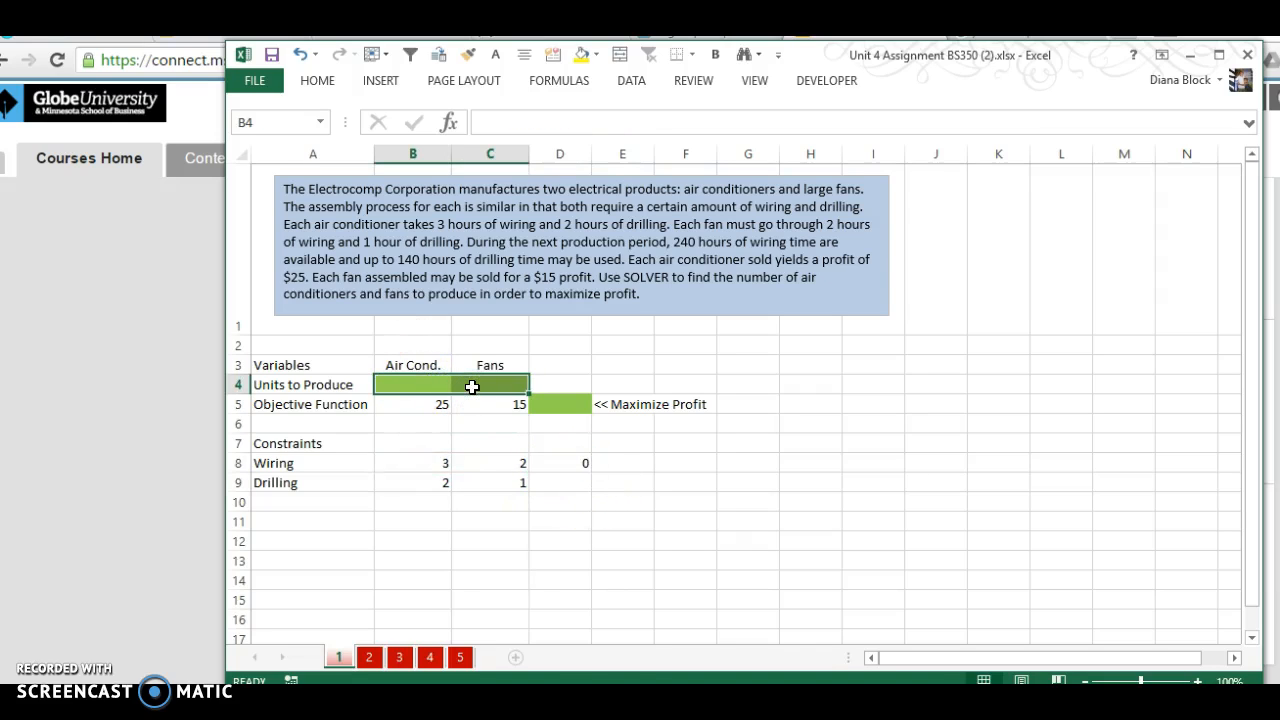
drag(398, 464, 463, 463)
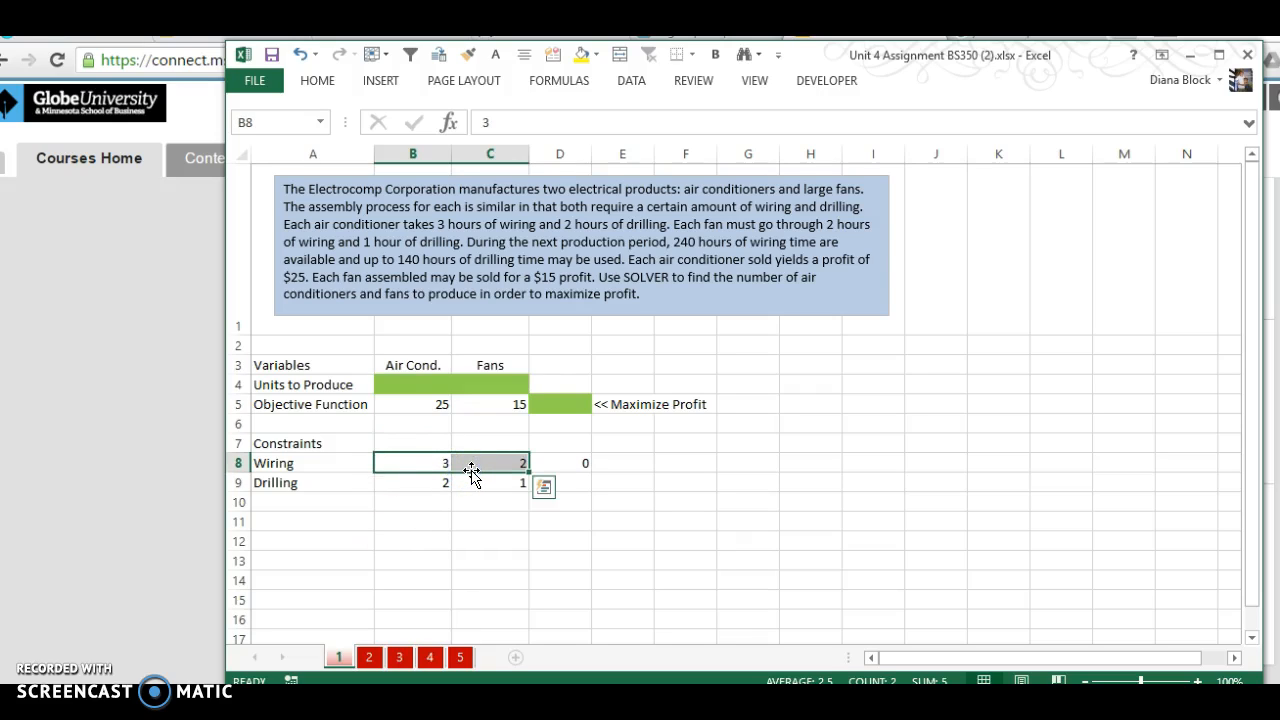
click(440, 384)
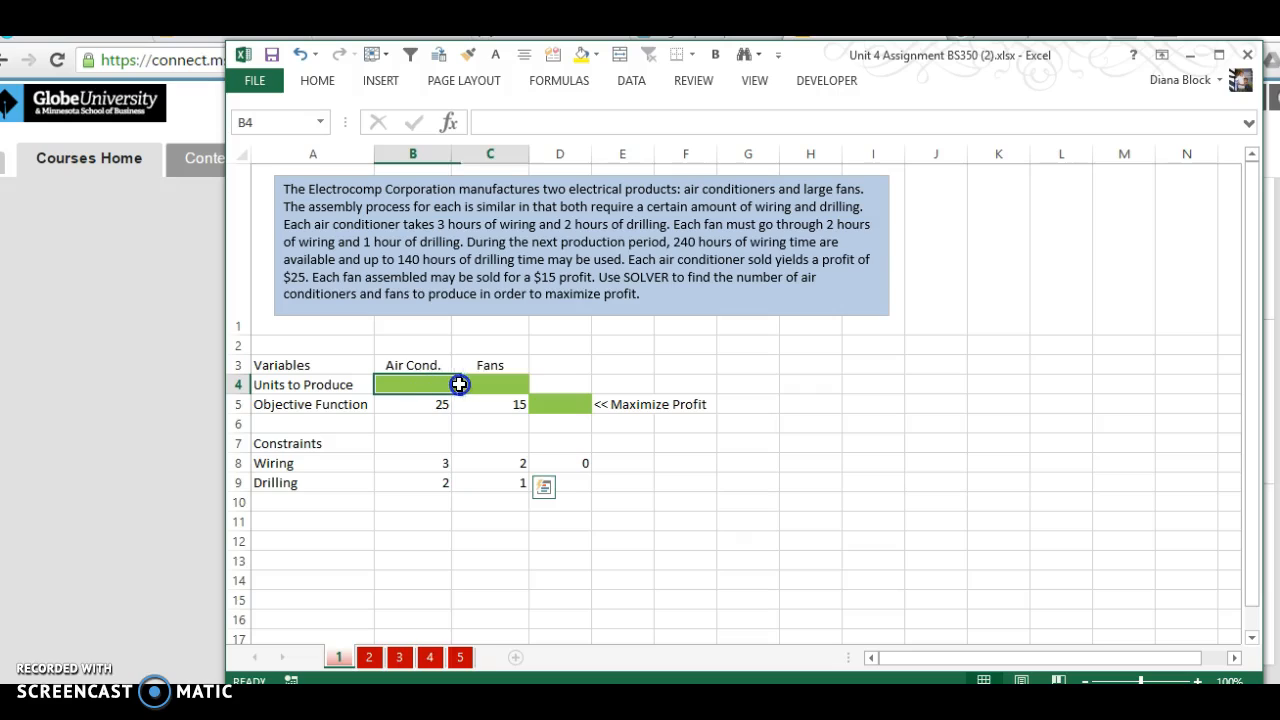
drag(459, 384, 472, 385)
drag(475, 385, 477, 388)
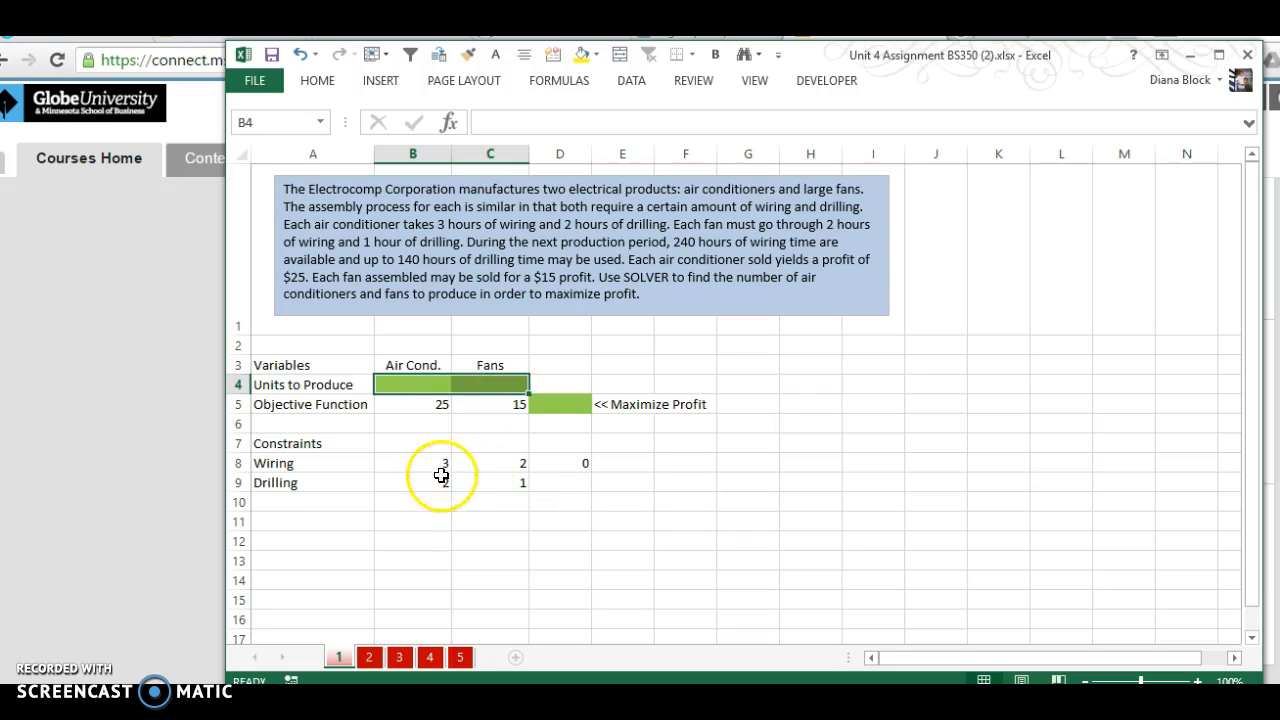
drag(414, 460, 484, 460)
click(571, 462)
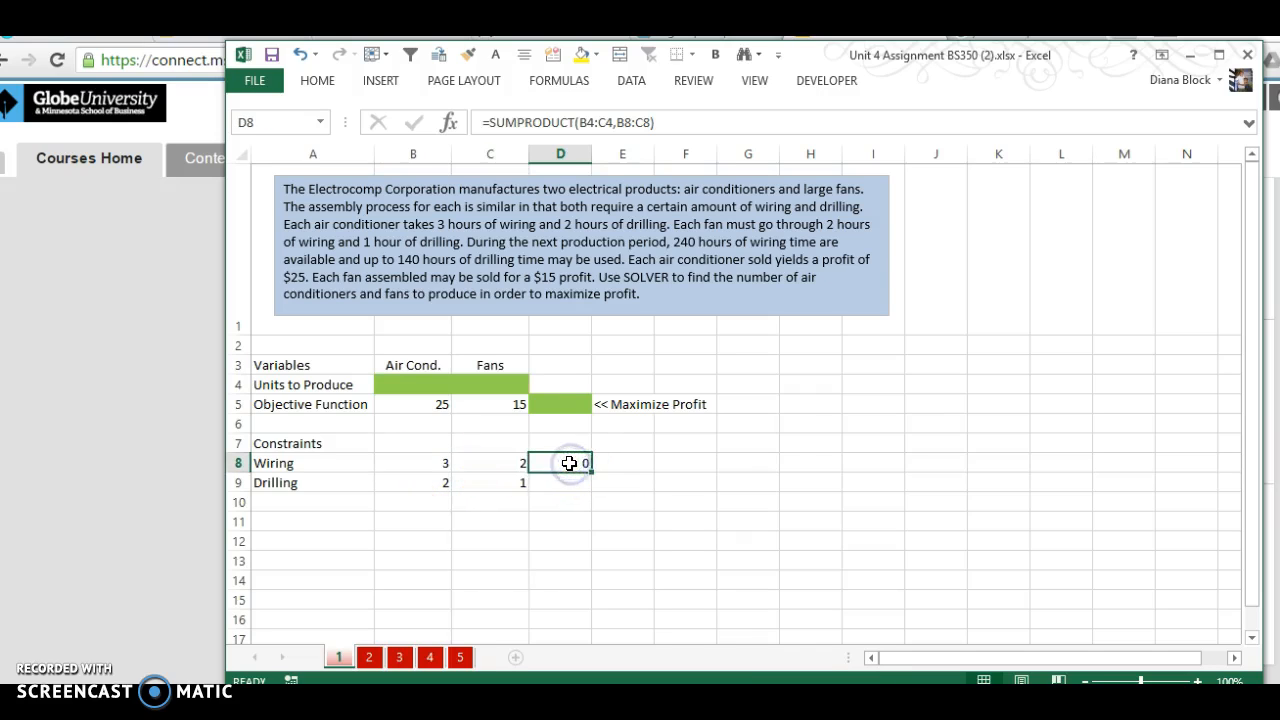
- Calculate the drilling hours used in D9 with =SUMPRODUCT(B4:C4,B9:C9)
click(566, 483)
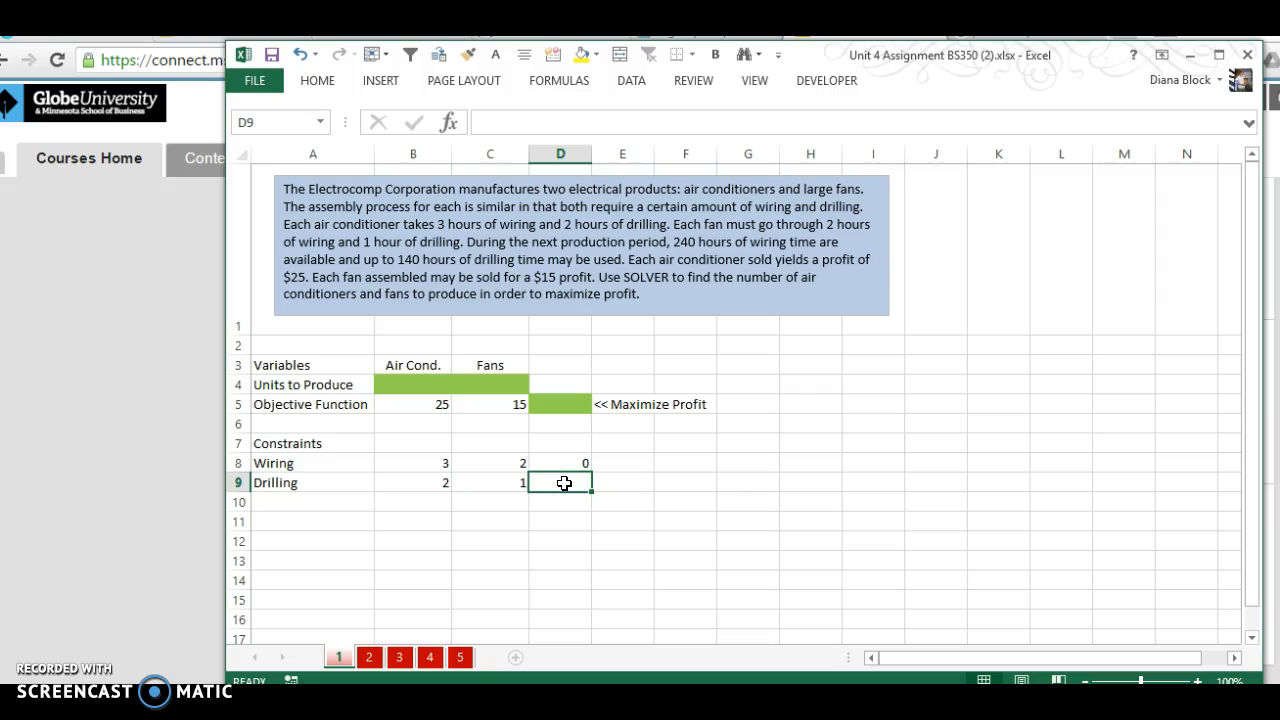
text(=sumproduce)
key(BackSpace)
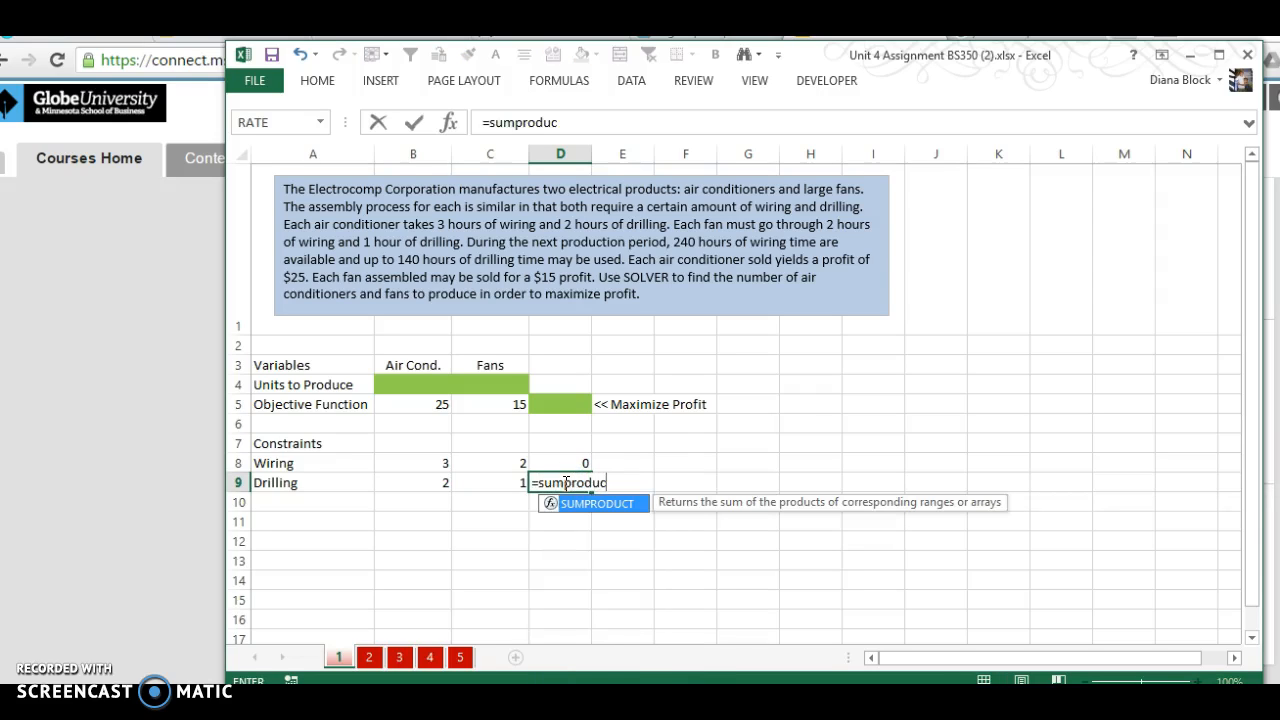
text(t)
key(Tab)
click(430, 387)
drag(436, 390, 483, 390)
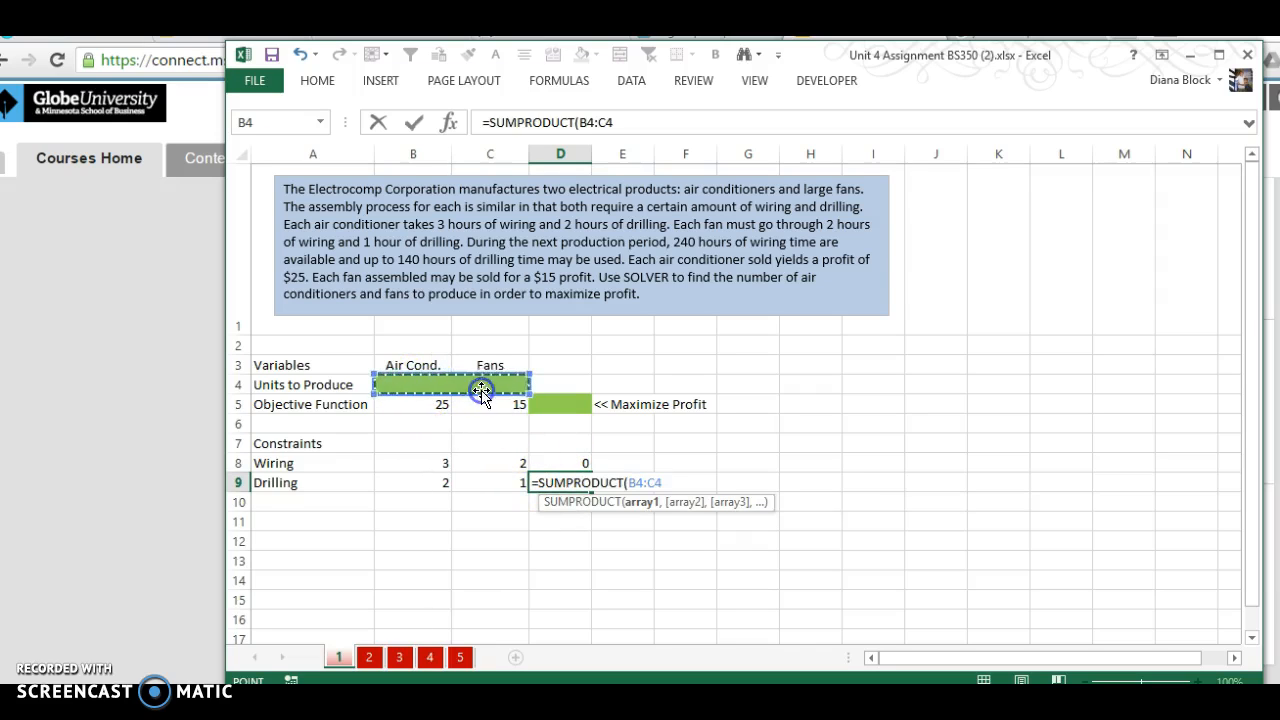
text(,)
drag(437, 482, 473, 485)
text())
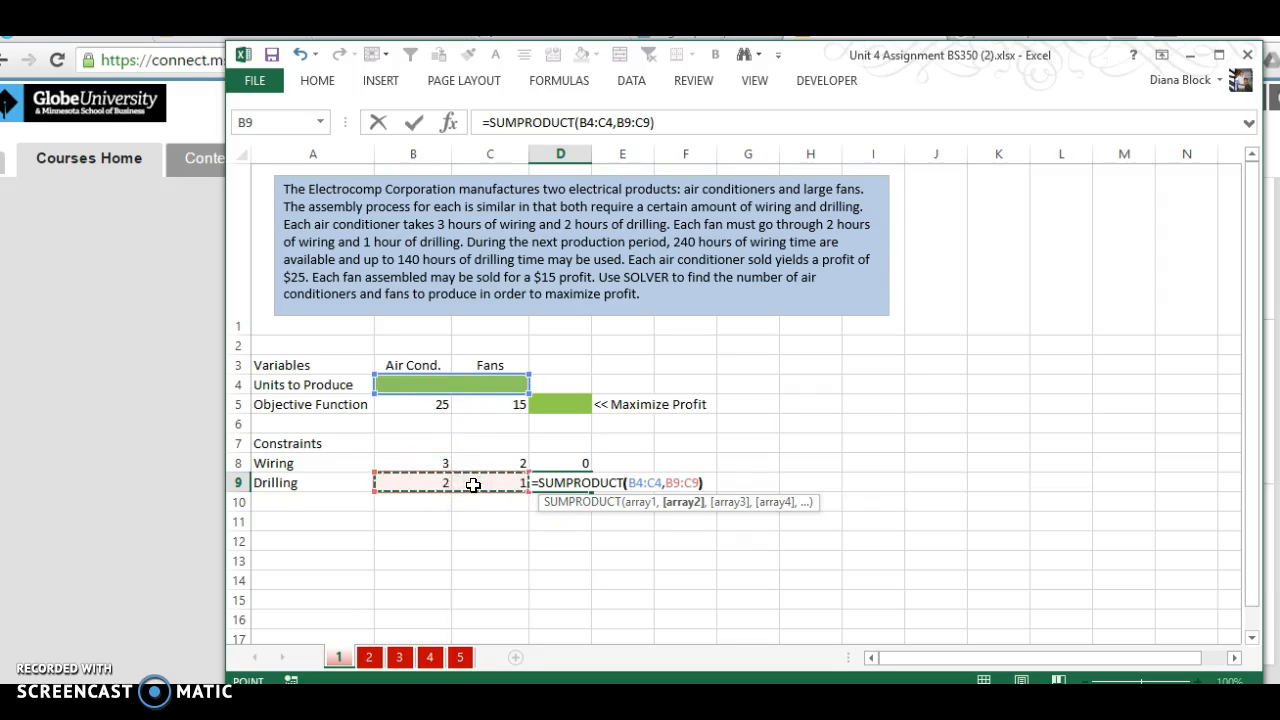
key(Return)
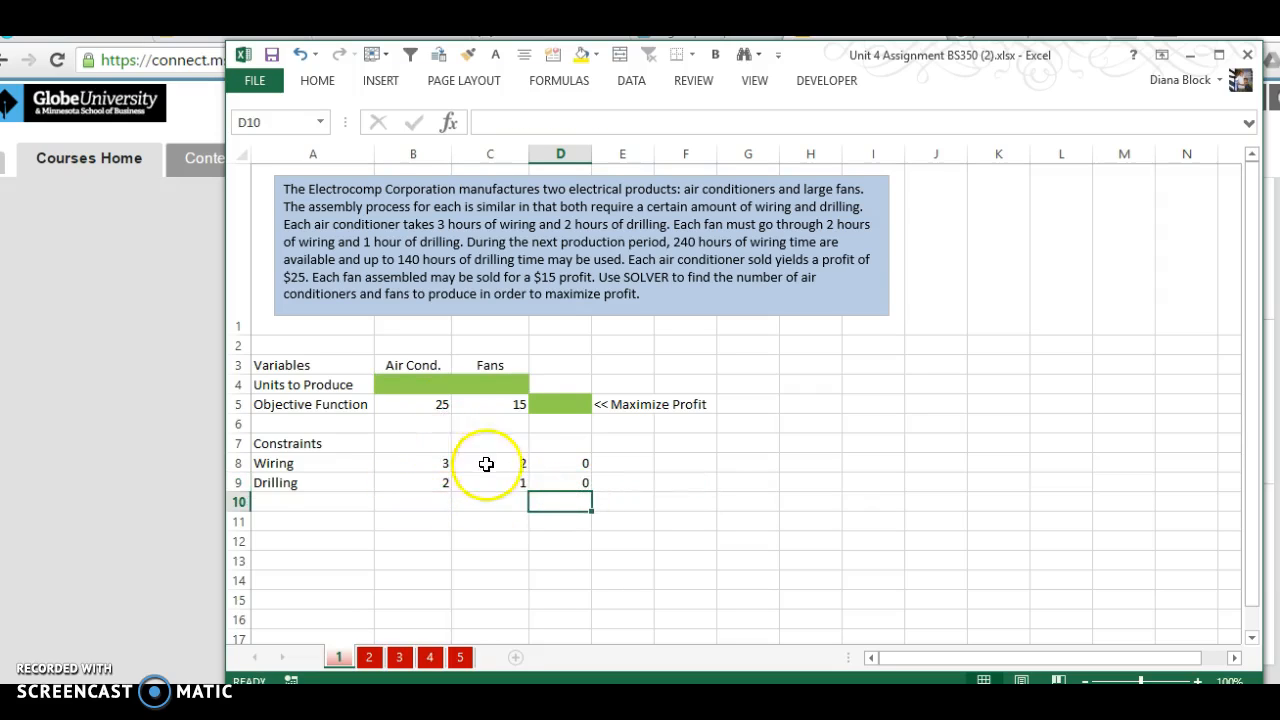
- Enter the wiring limit in row 8: <= in E8 and 240 in F8
click(571, 482)
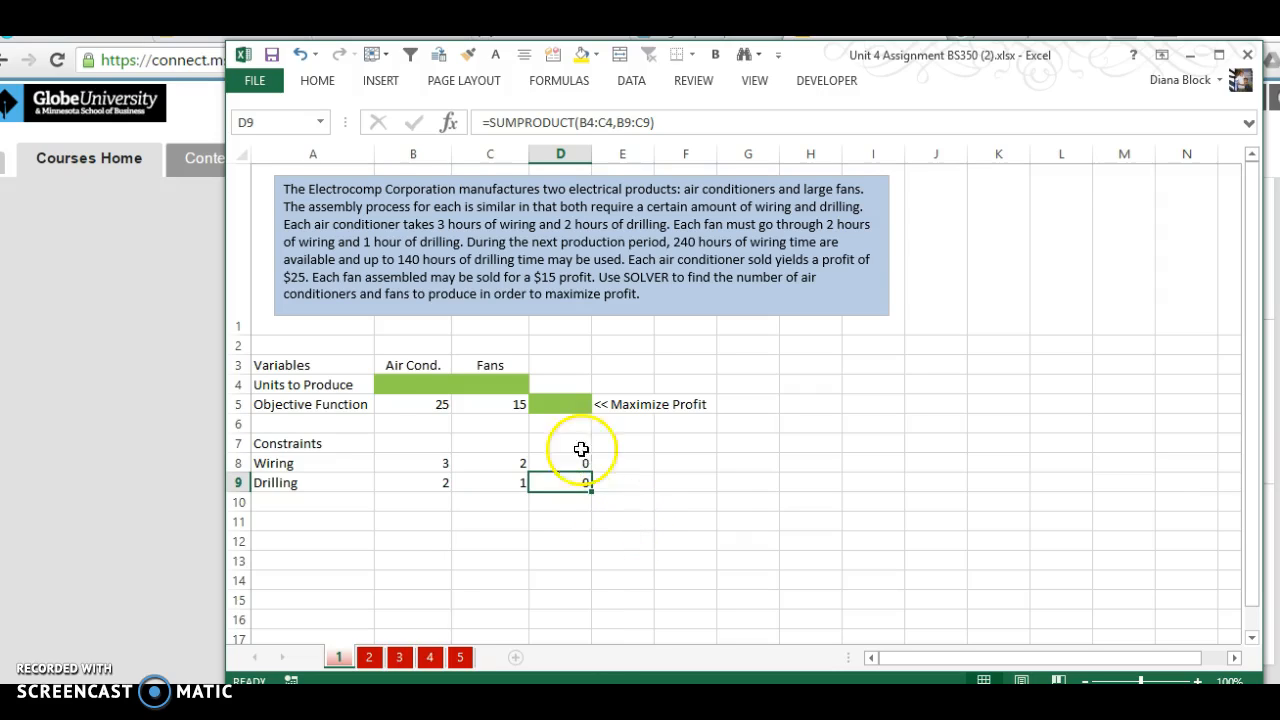
drag(401, 379, 481, 384)
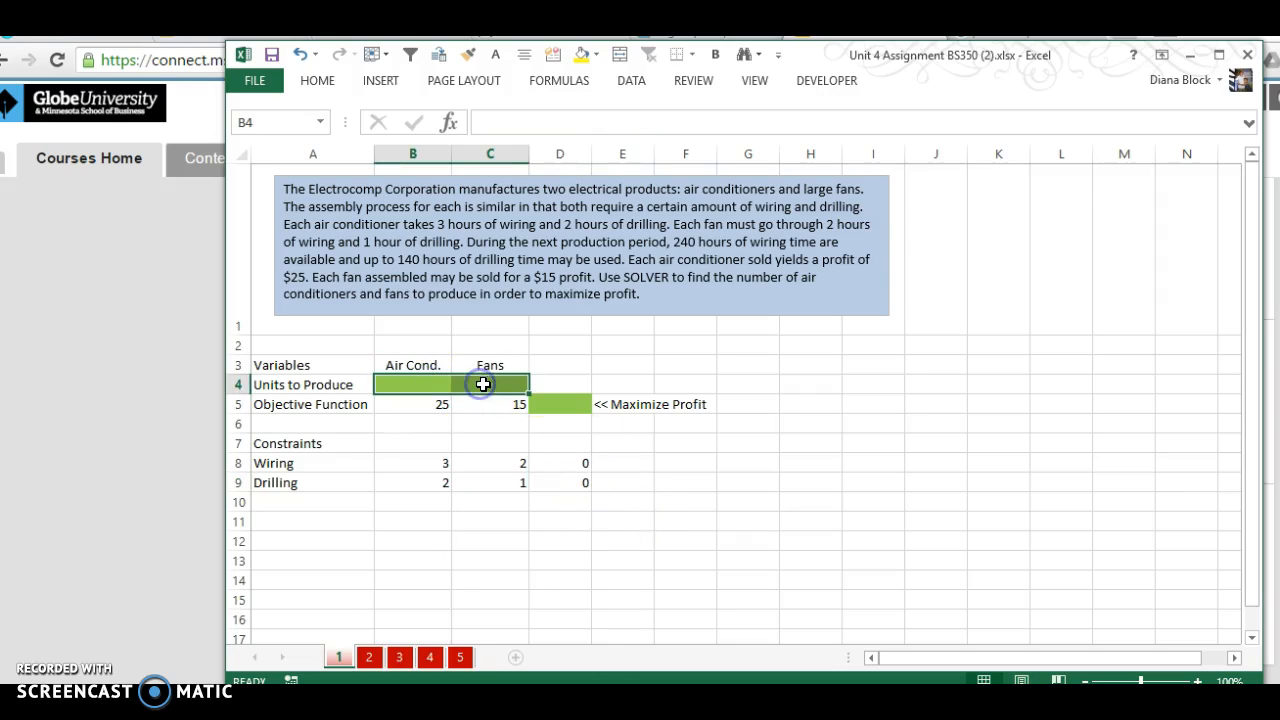
click(623, 466)
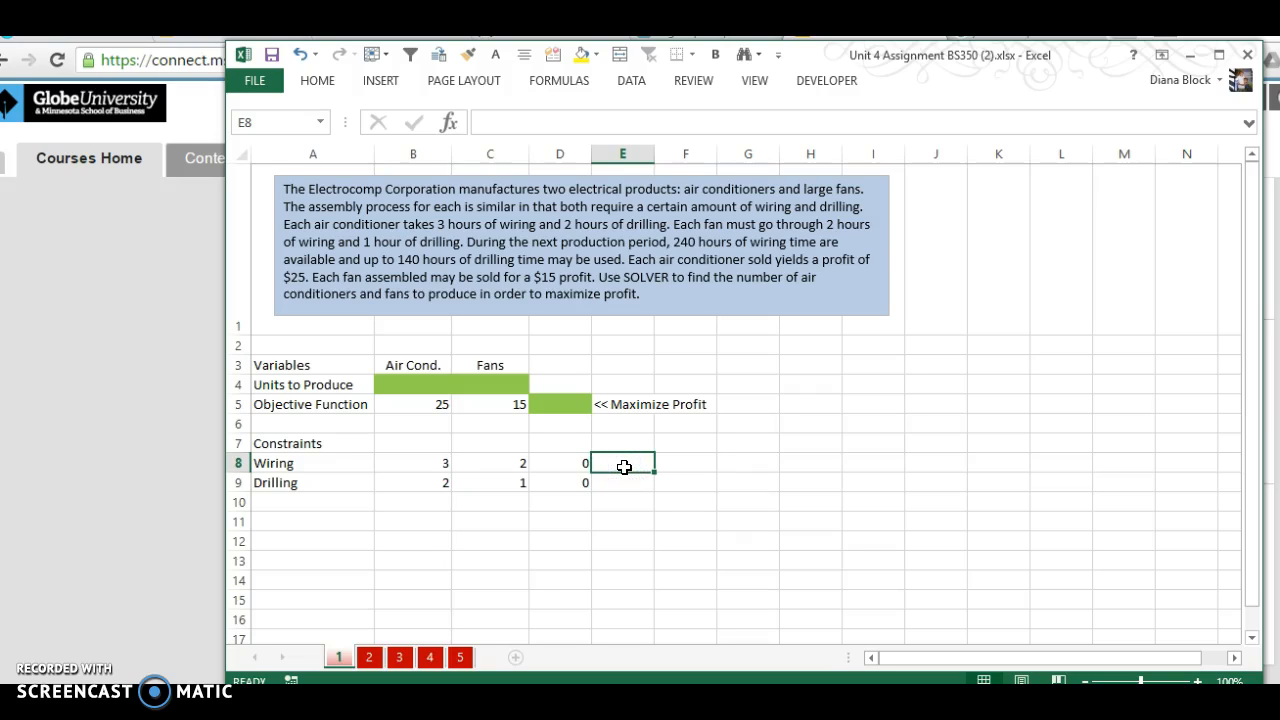
text(<=)
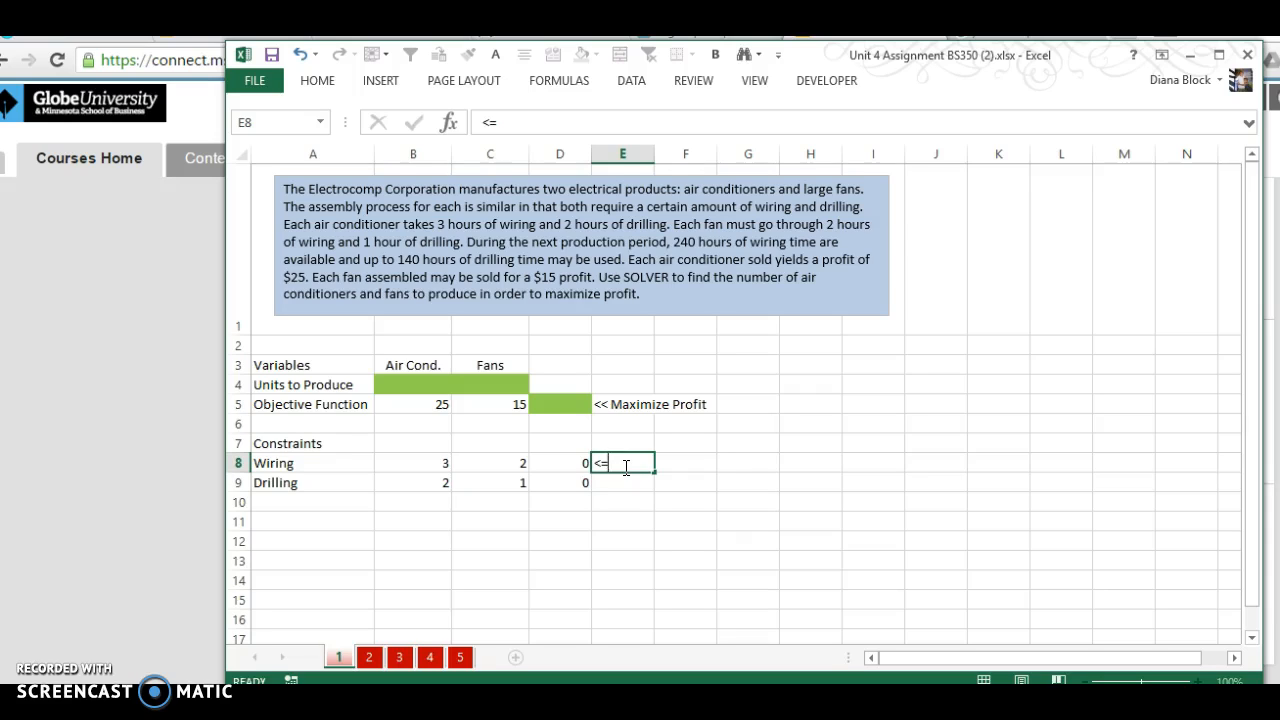
key(Tab)
text(24)
key(Return)
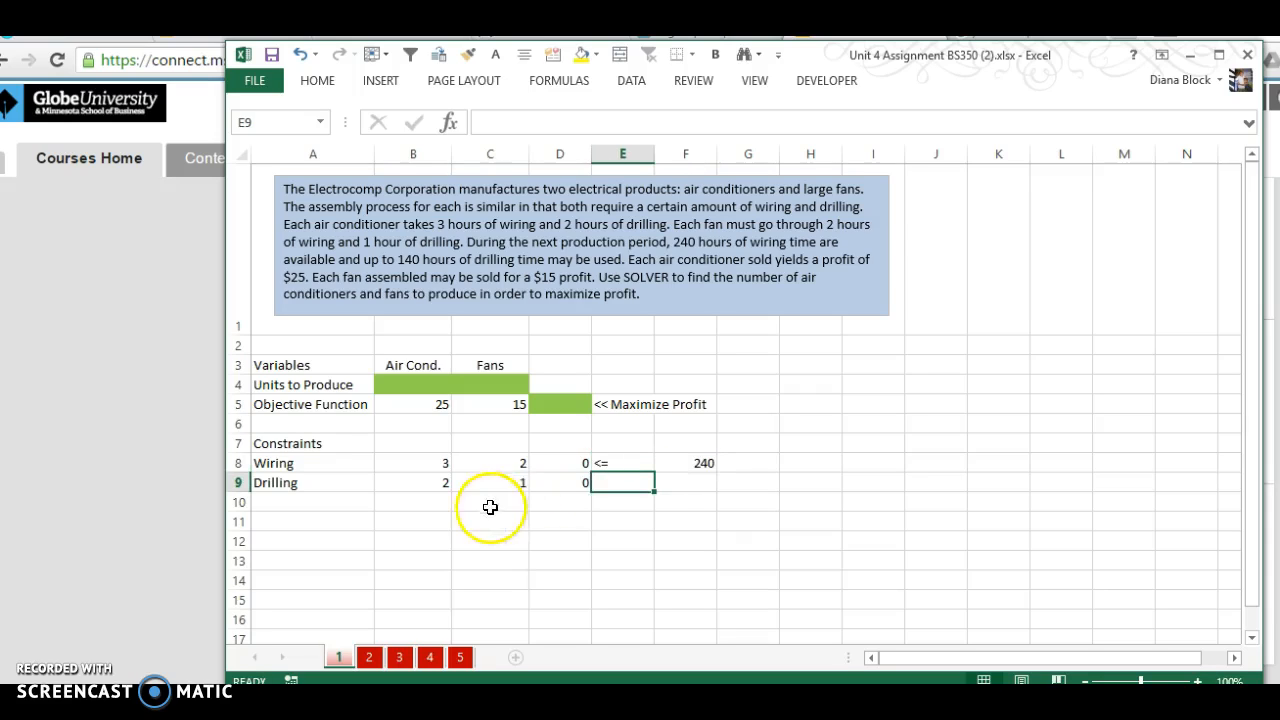
- Enter the drilling limit in row 9: <= in E9 and 140 in F9
click(567, 467)
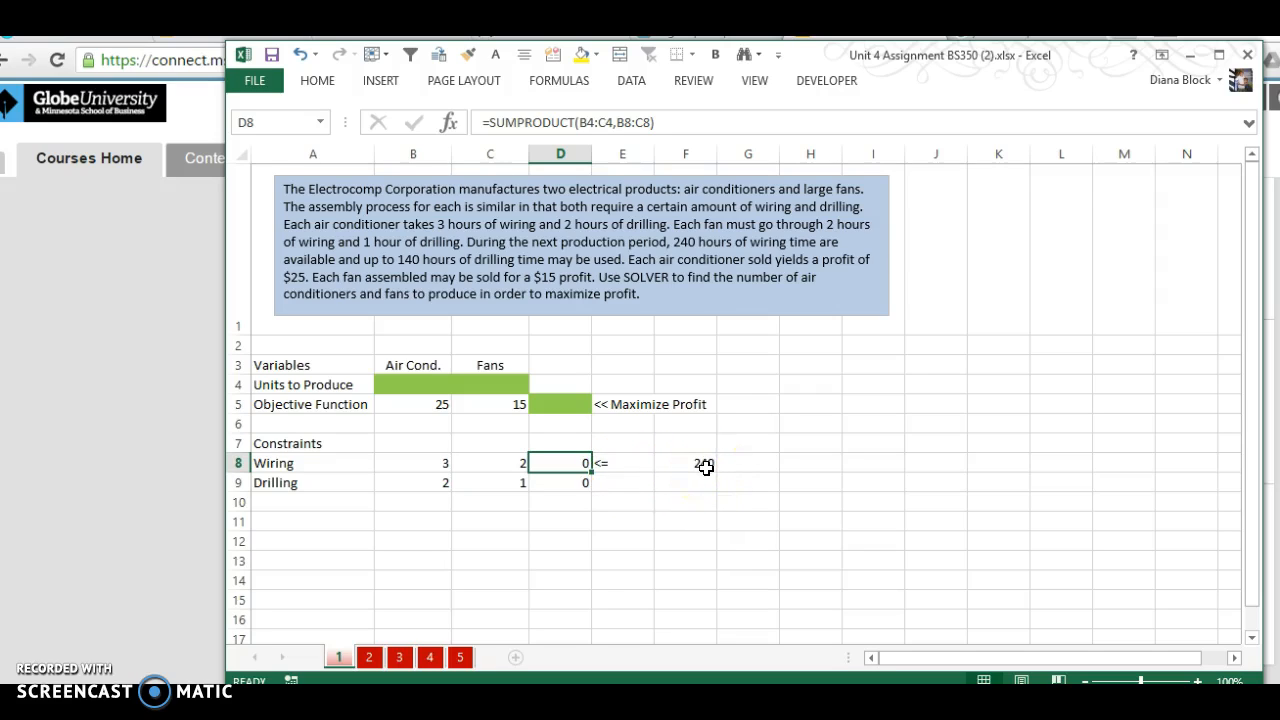
click(617, 489)
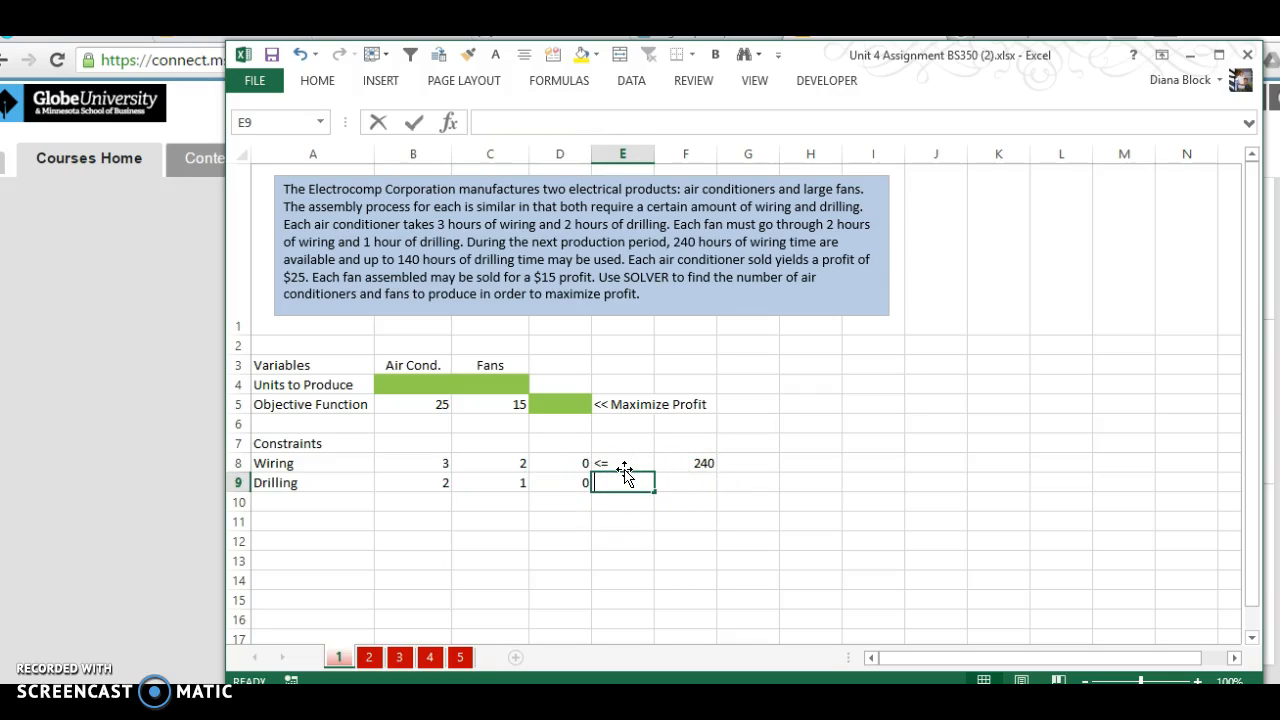
text(<=)
key(Tab)
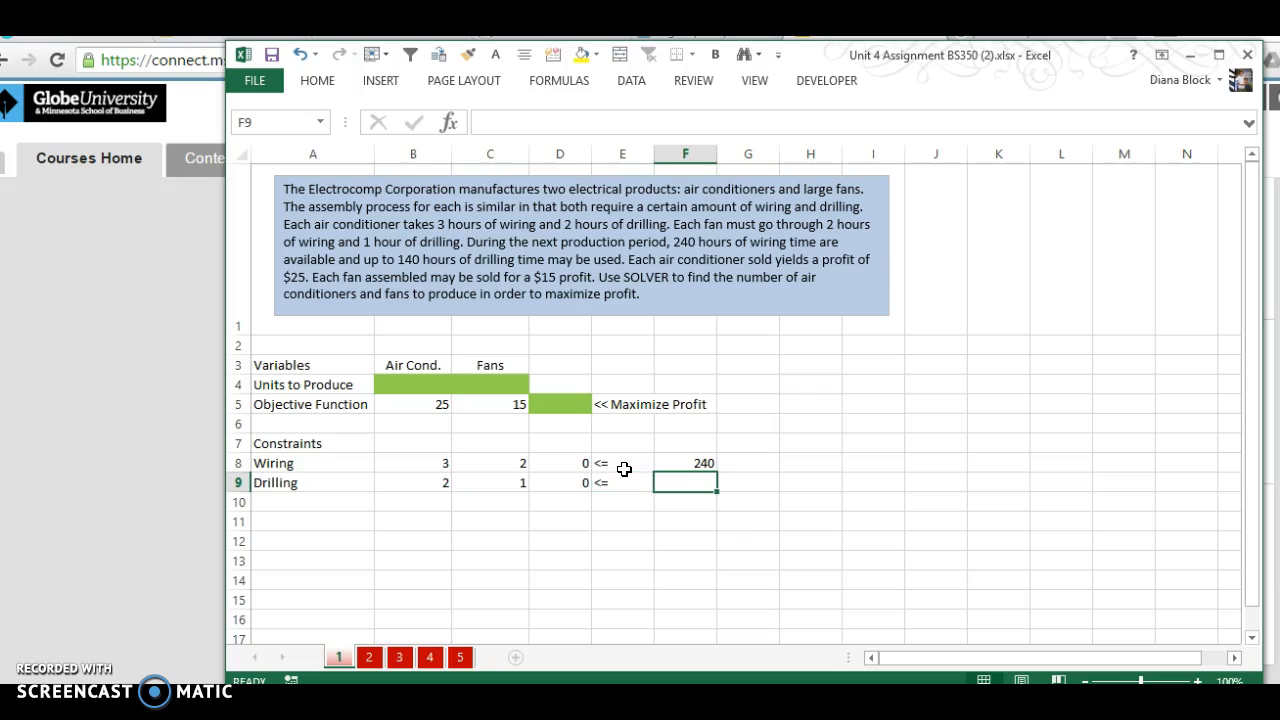
text(140)
key(Return)
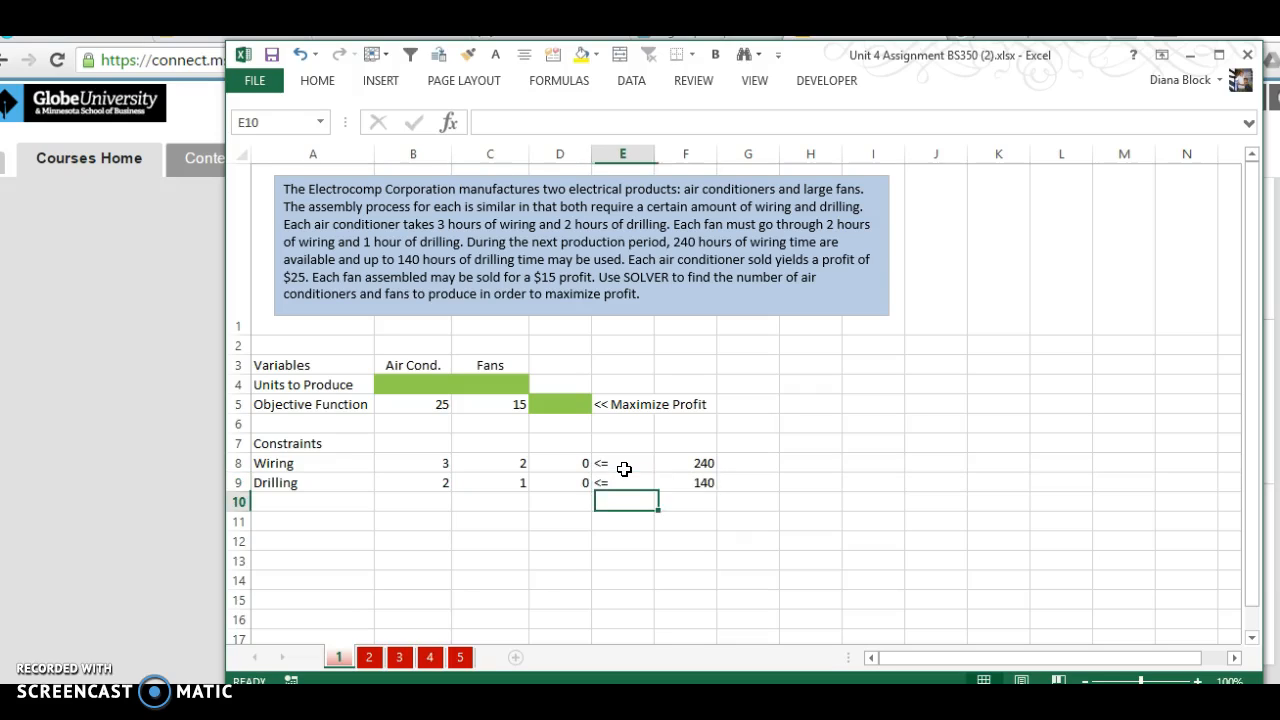
click(692, 478)
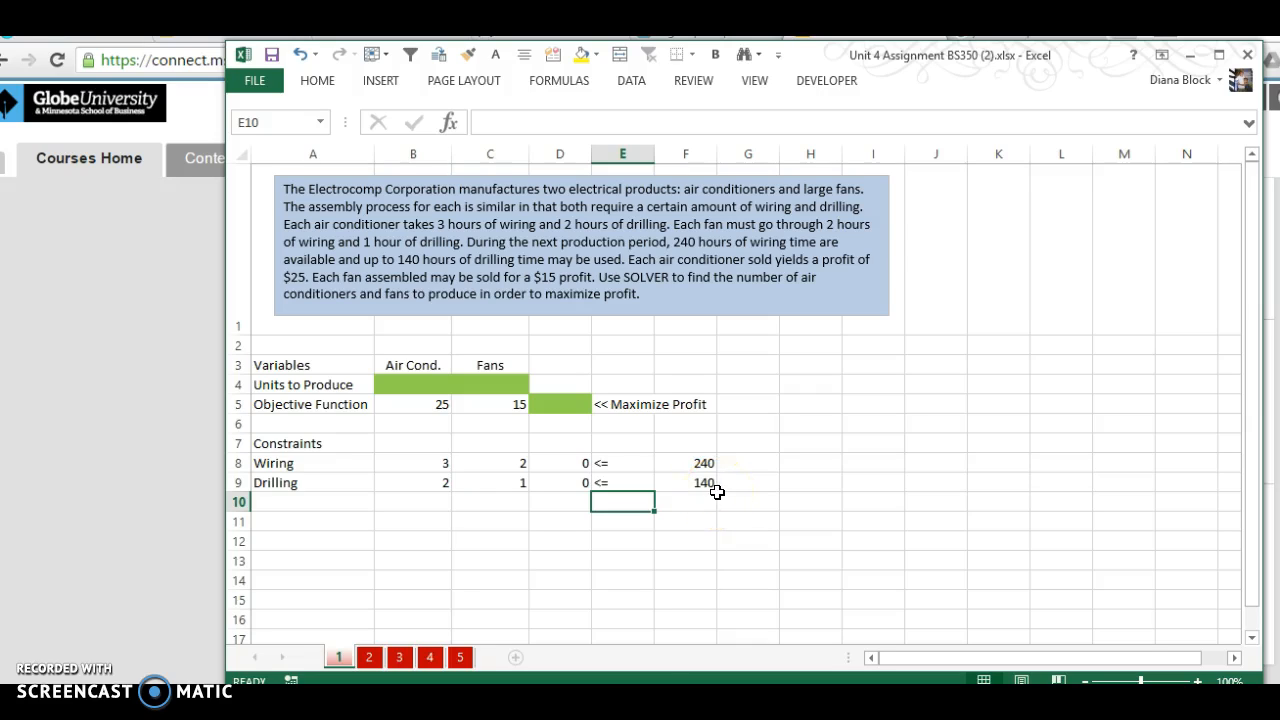
click(568, 483)
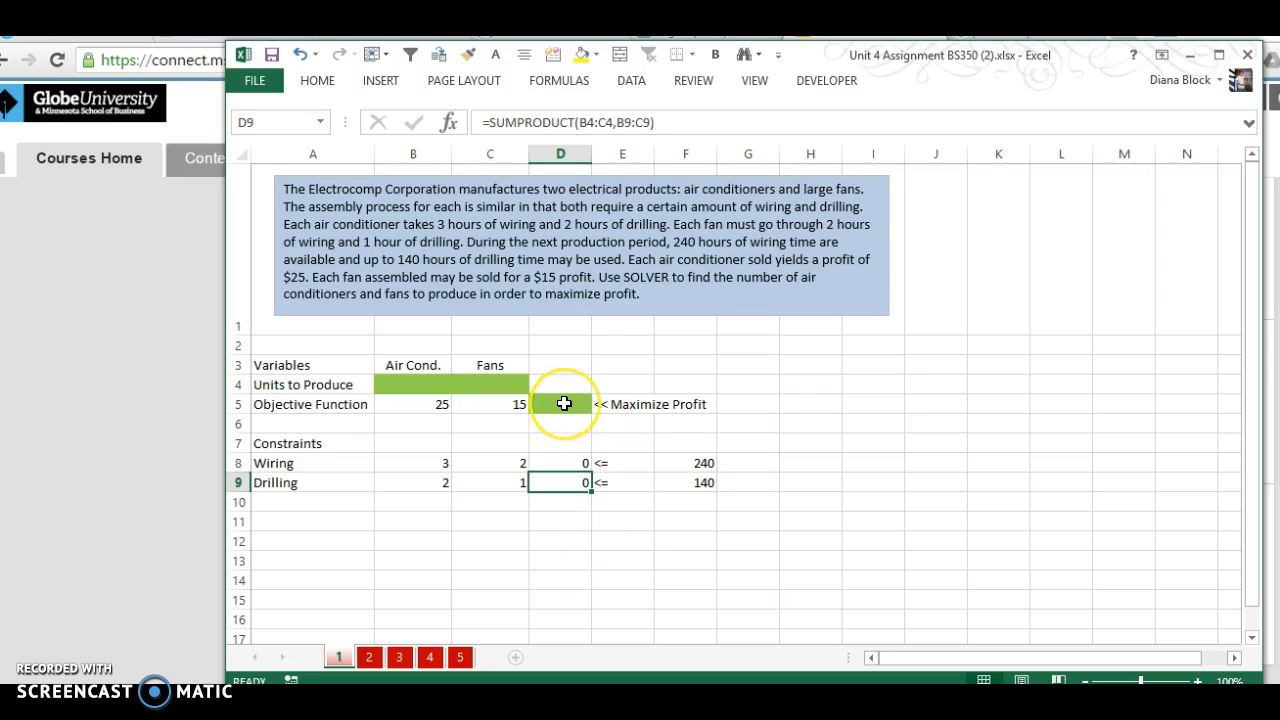
- Calculate the total profit in D5 with =SUMPRODUCT(B5:C5,B4:C4)
click(563, 402)
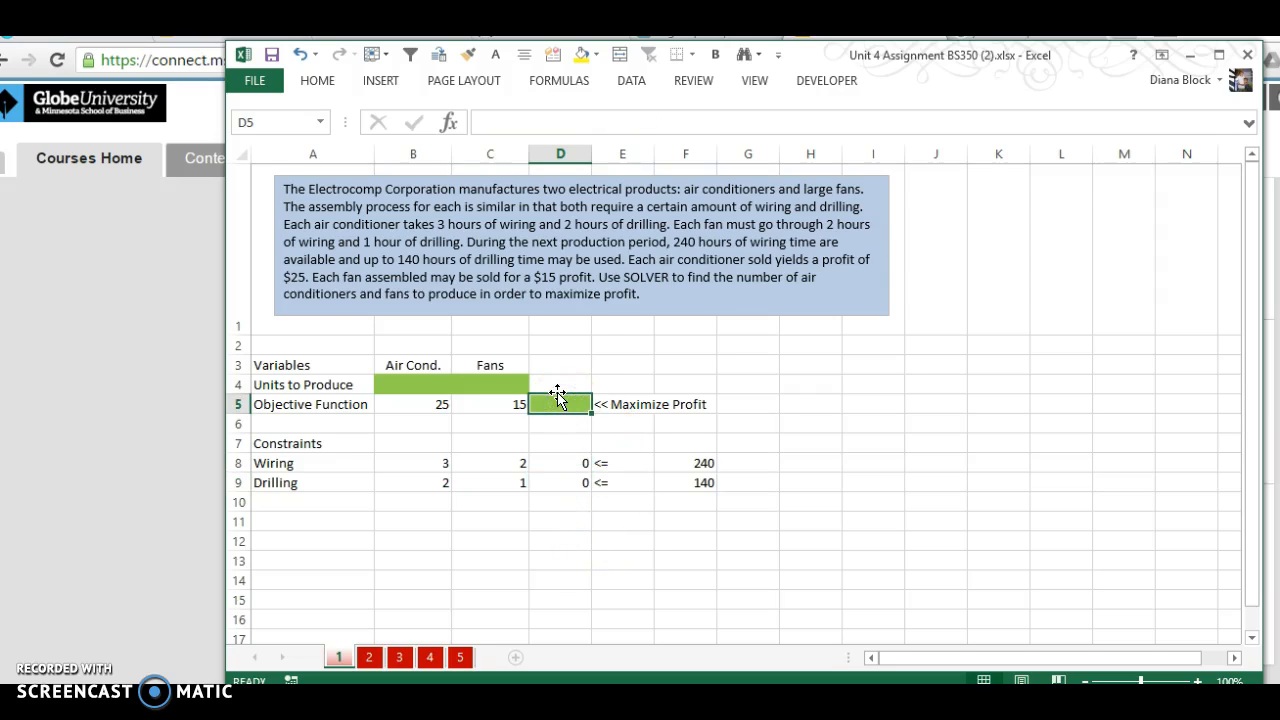
text(=)
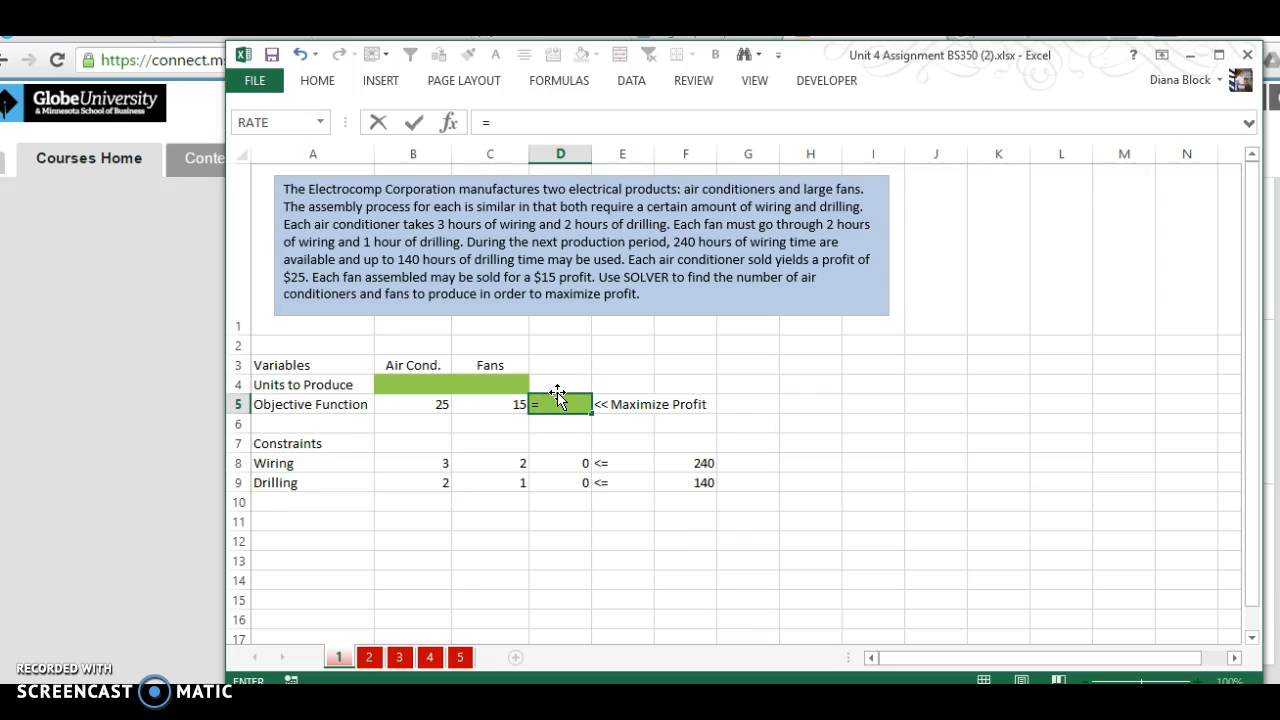
text(sumpro)
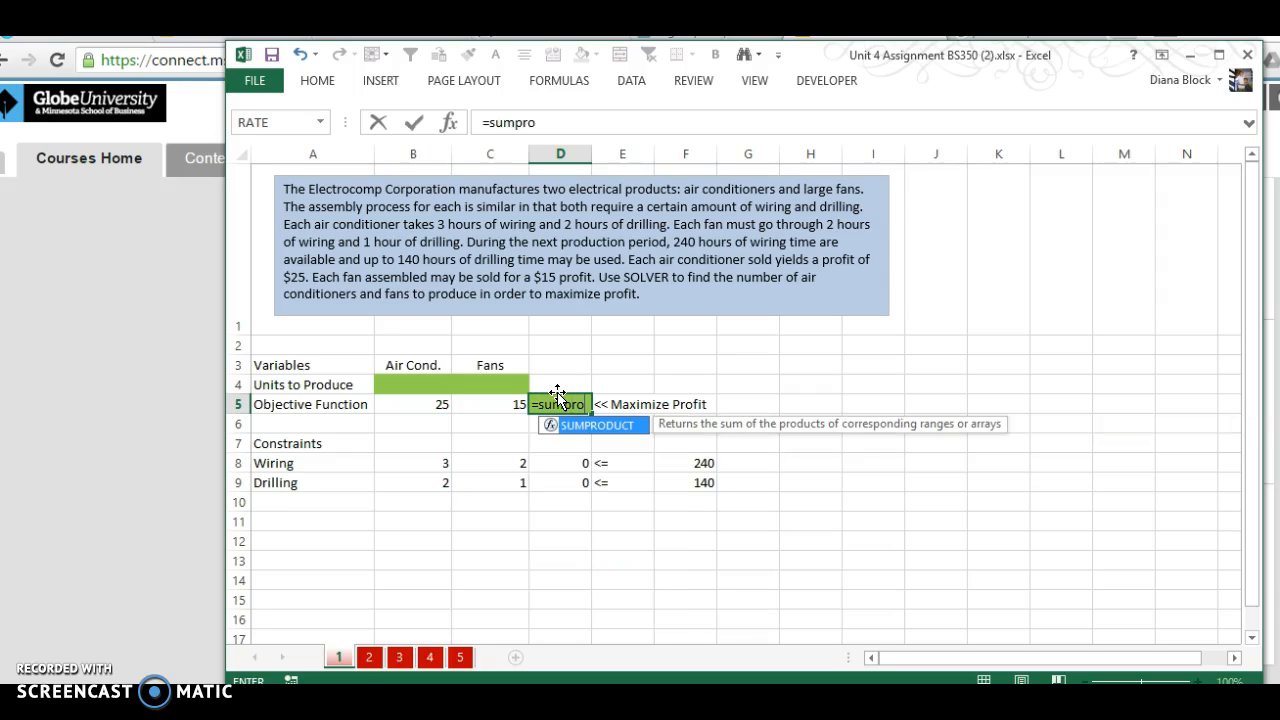
key(Tab)
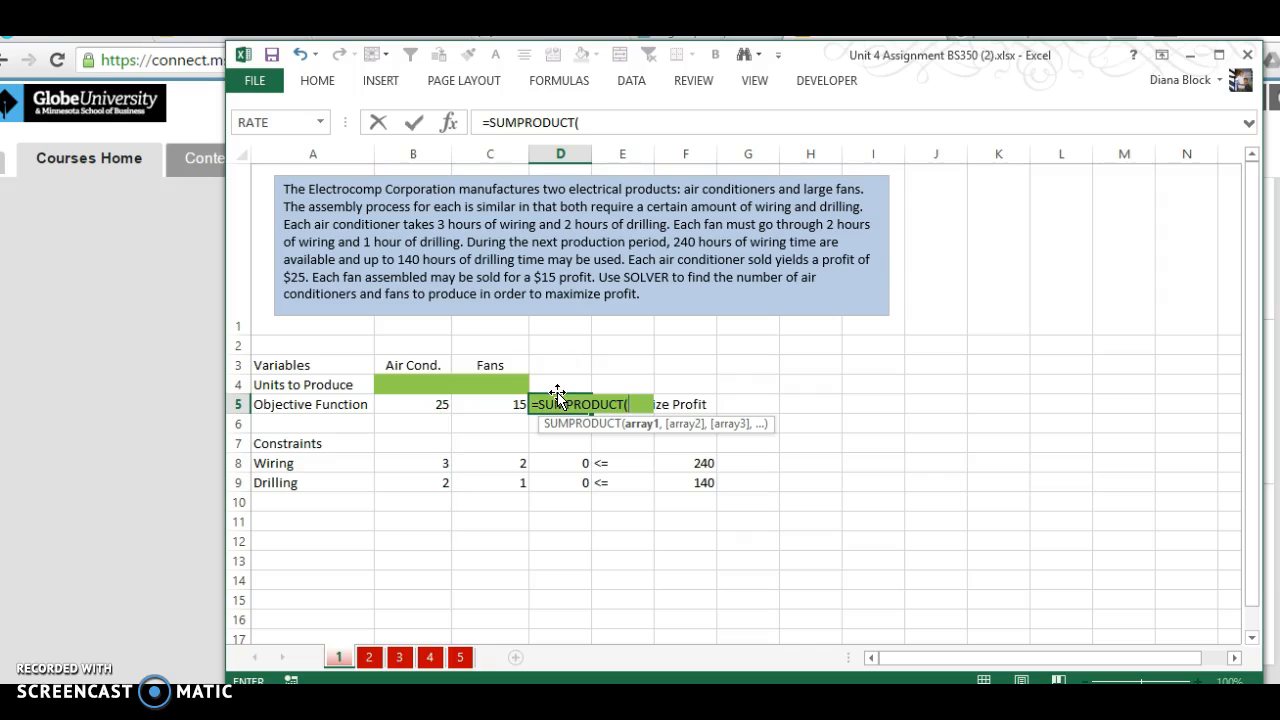
drag(425, 404, 467, 407)
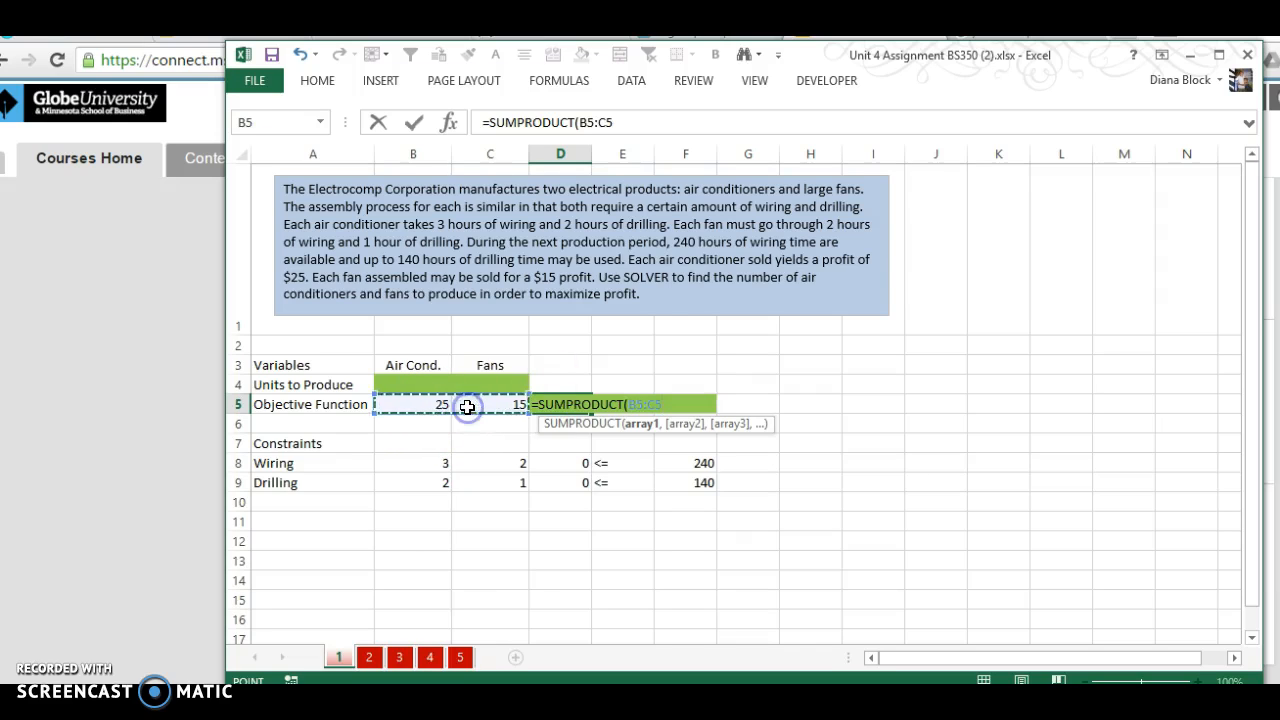
text(,)
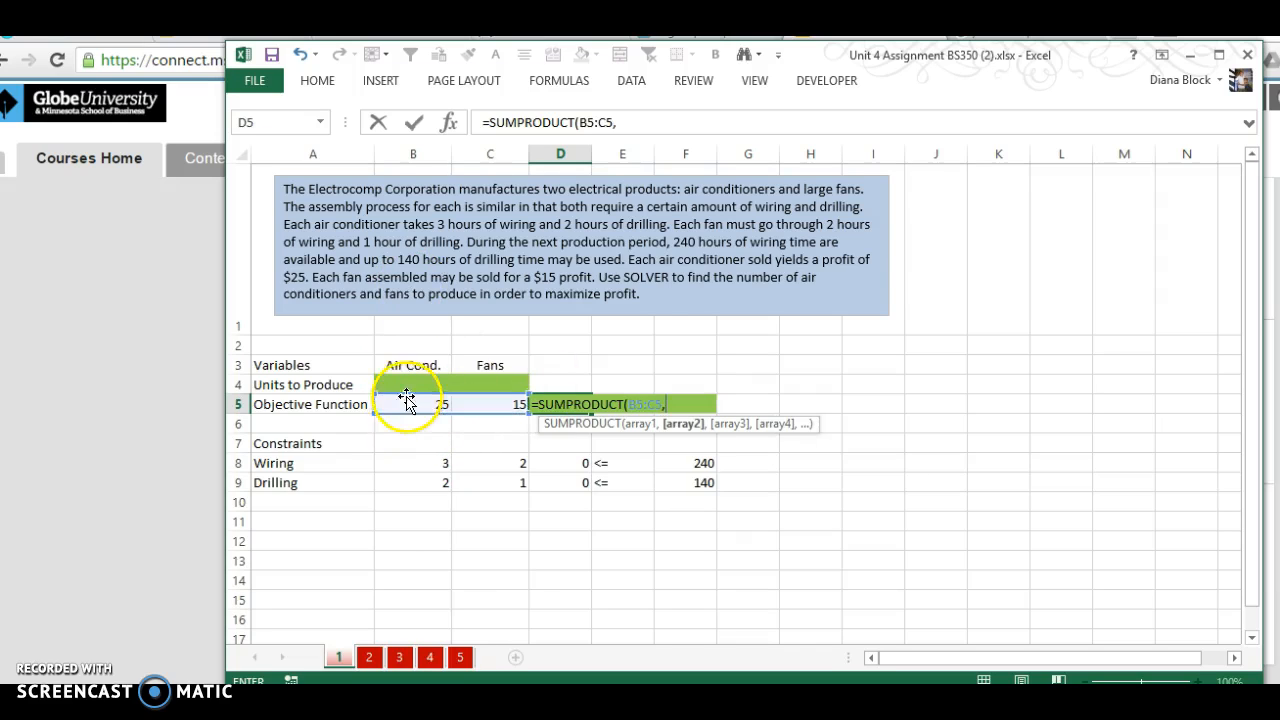
drag(412, 385, 464, 385)
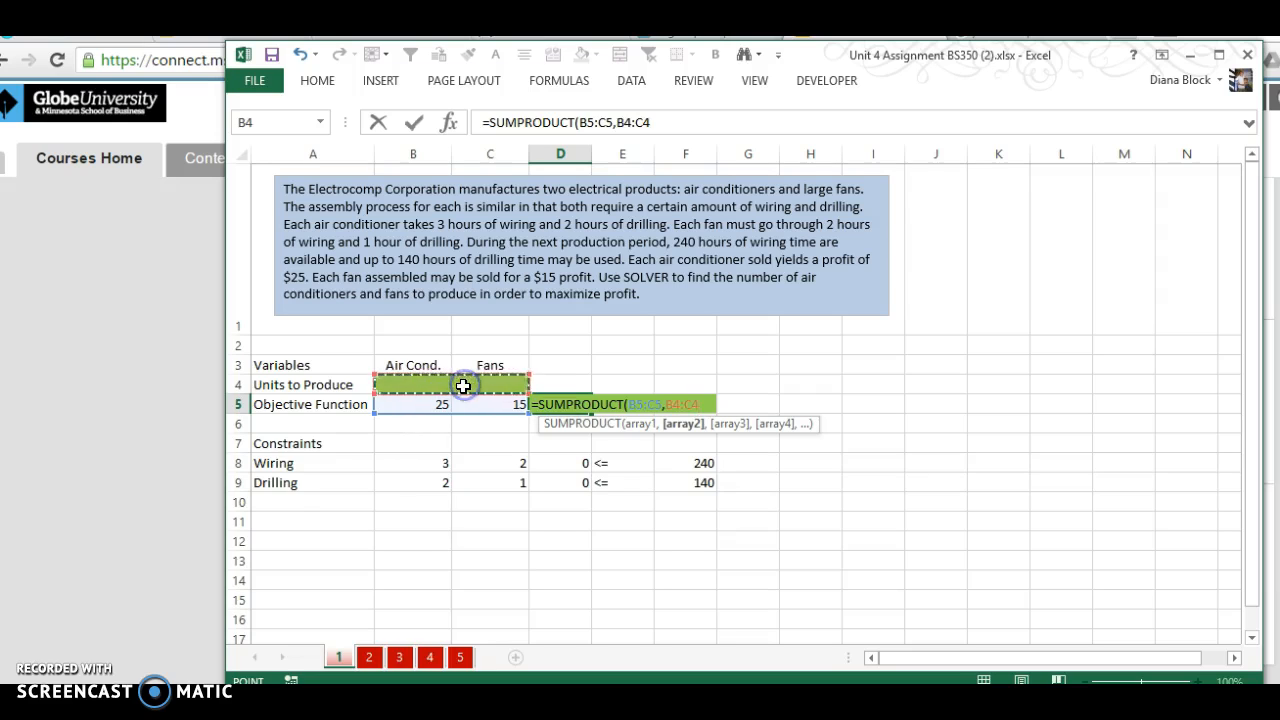
text())
key(Return)
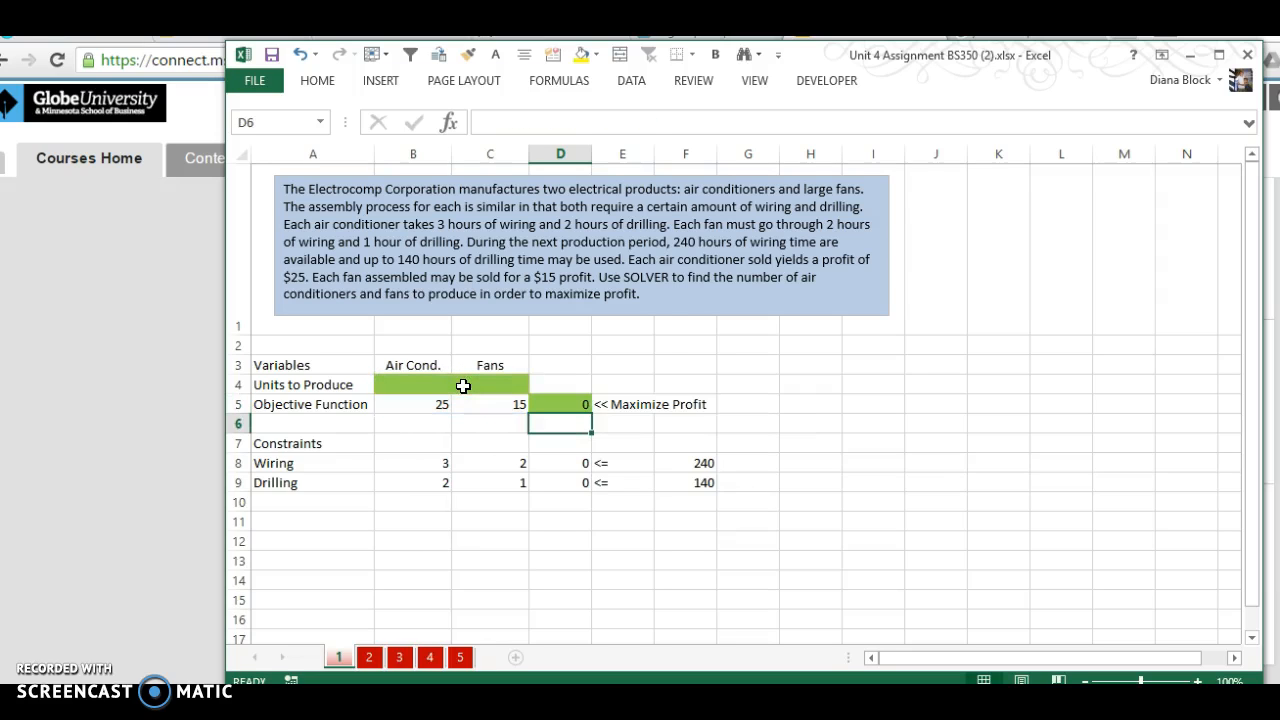
- Examine the profit formula in D5 and the profit per unit in B5 and C5
click(571, 400)
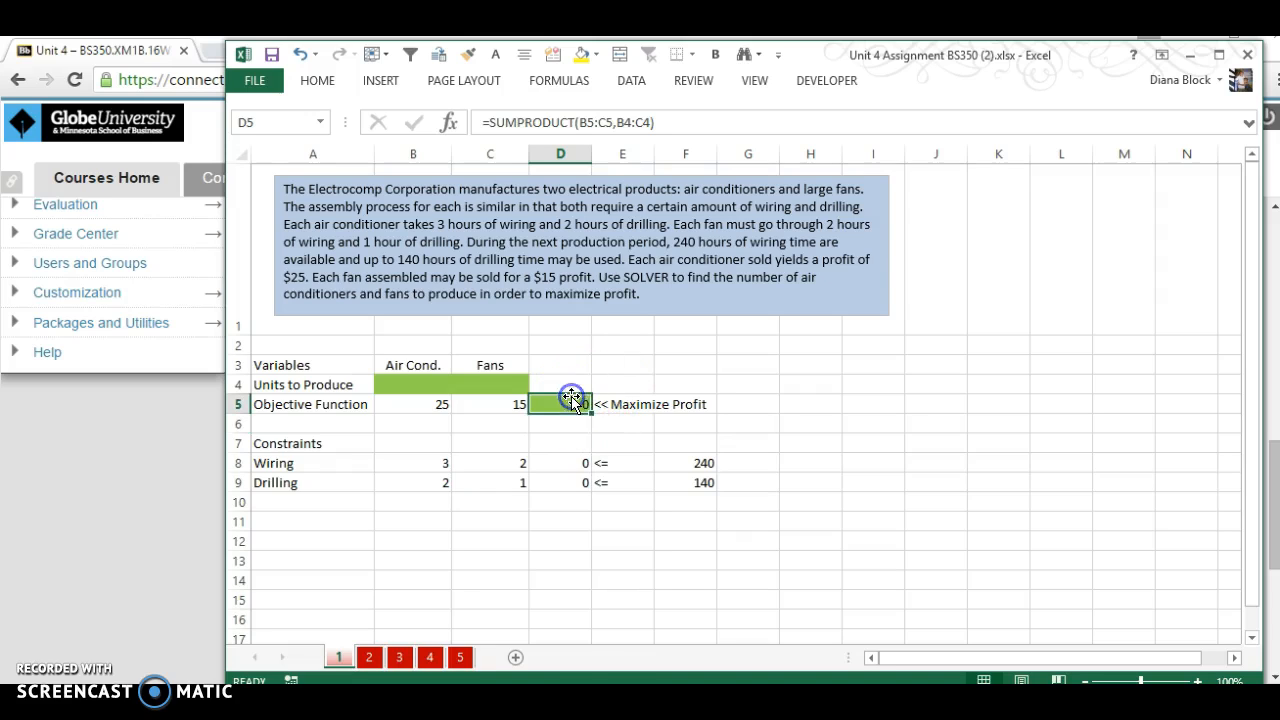
click(423, 403)
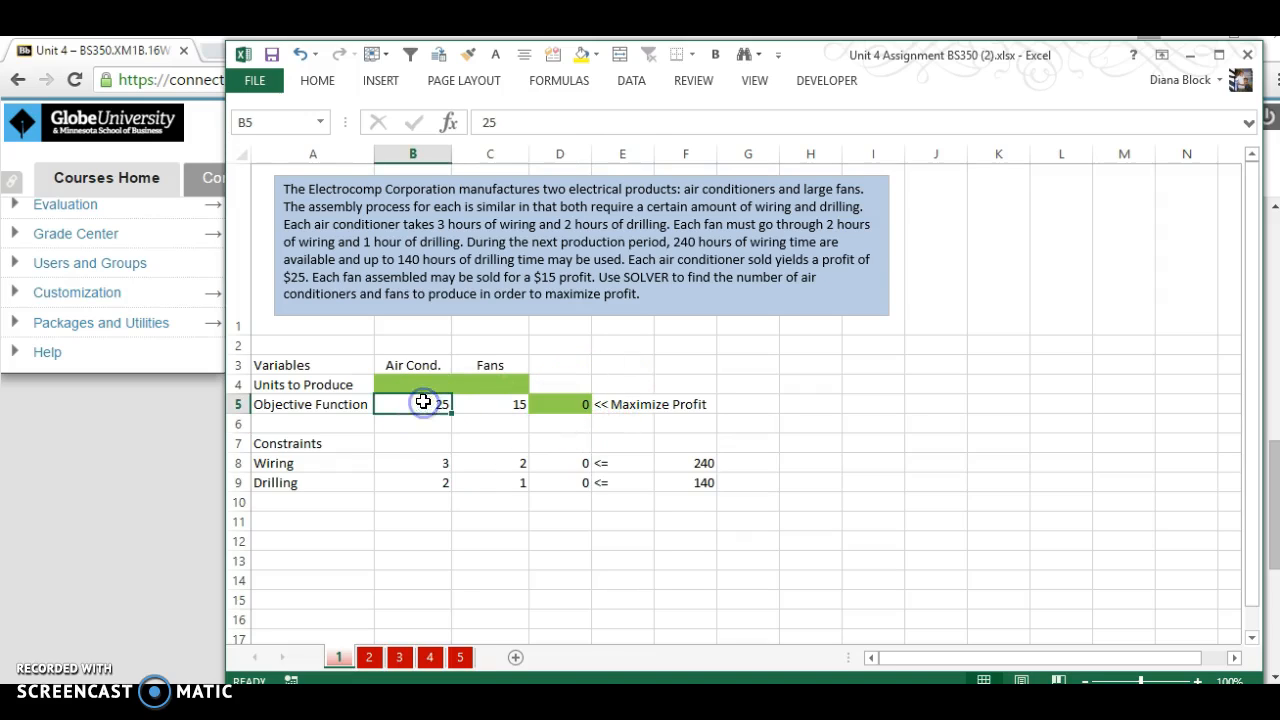
click(484, 404)
click(428, 403)
click(480, 404)
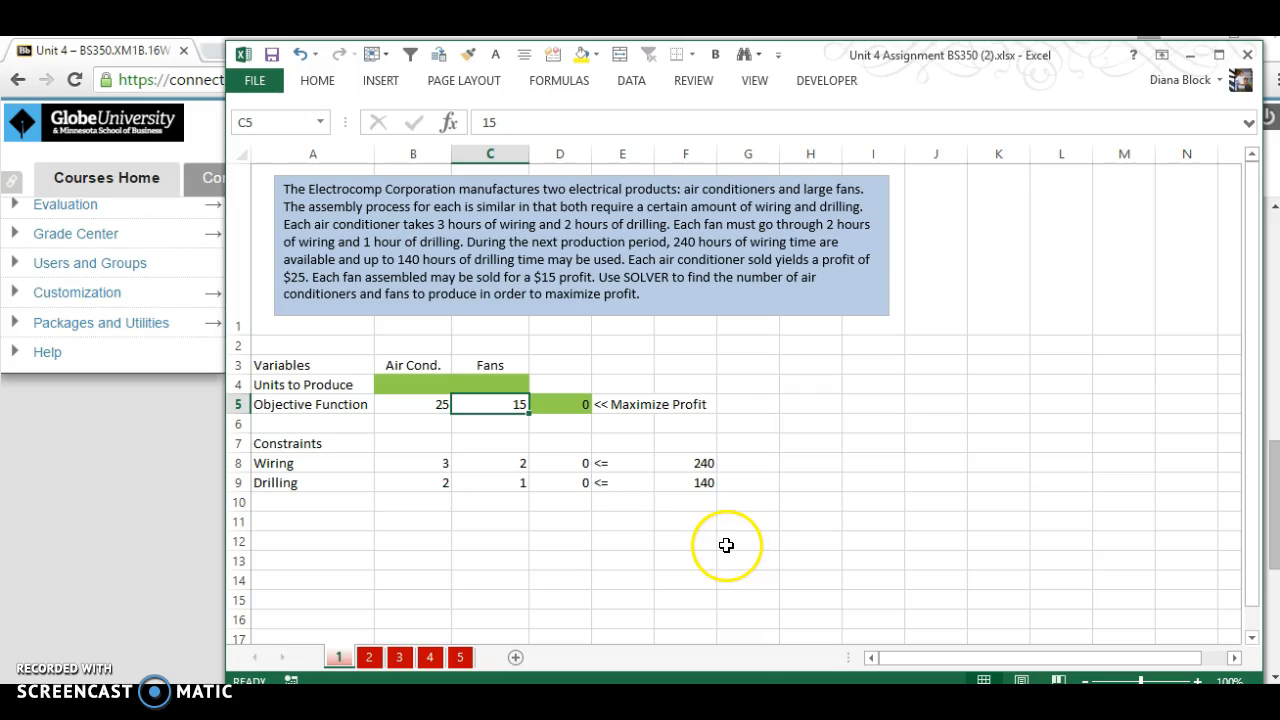
- Open Solver and set it to maximize objective cell D5 by changing the variable cells B4:C4
click(630, 84)
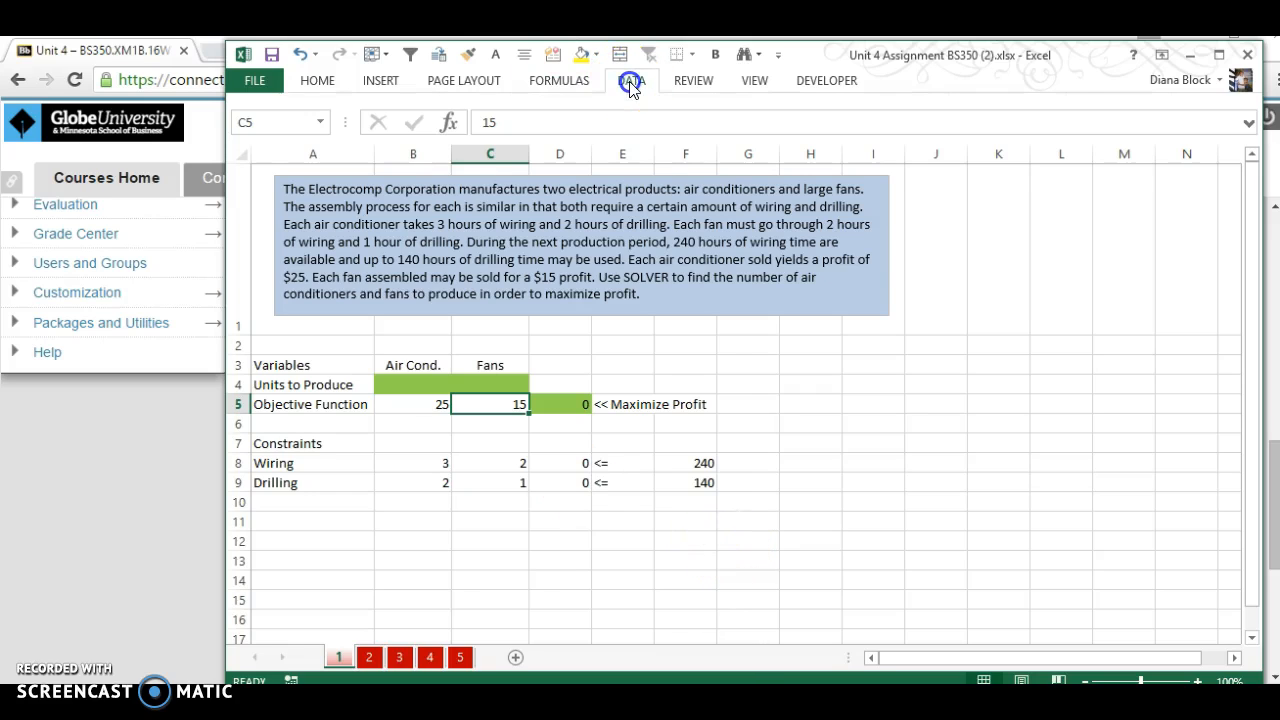
click(1105, 126)
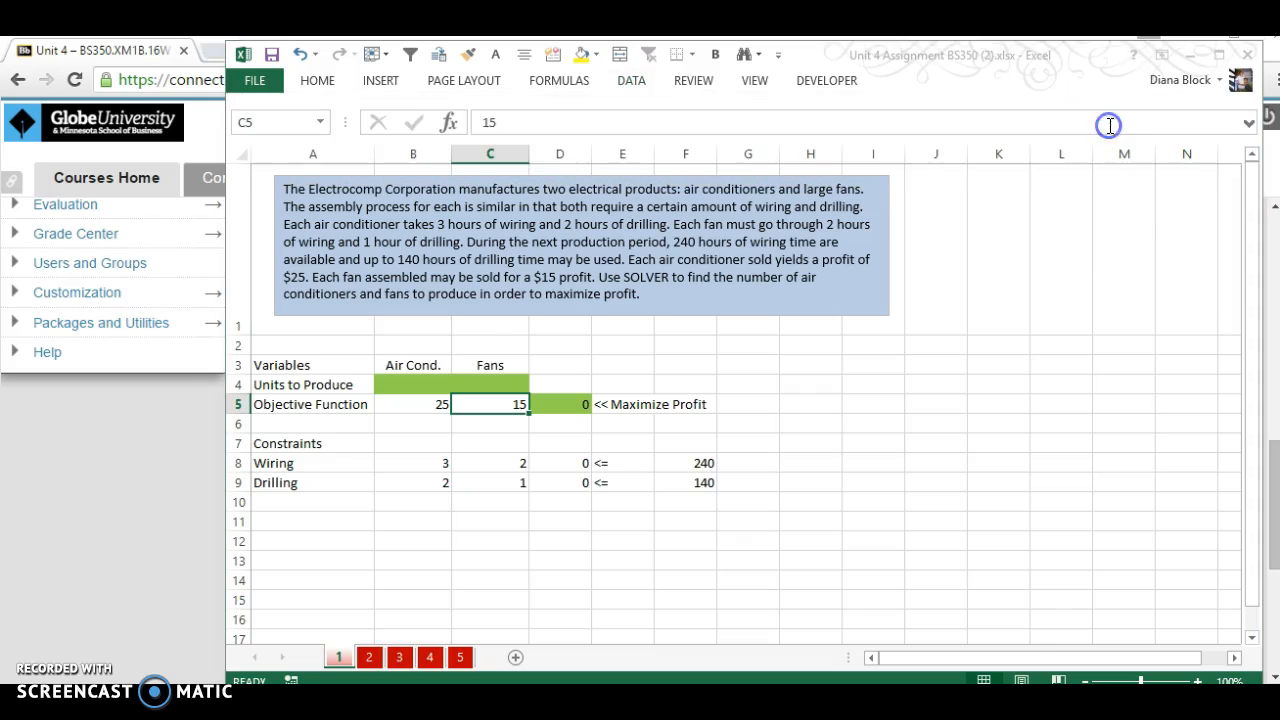
drag(678, 93, 938, 95)
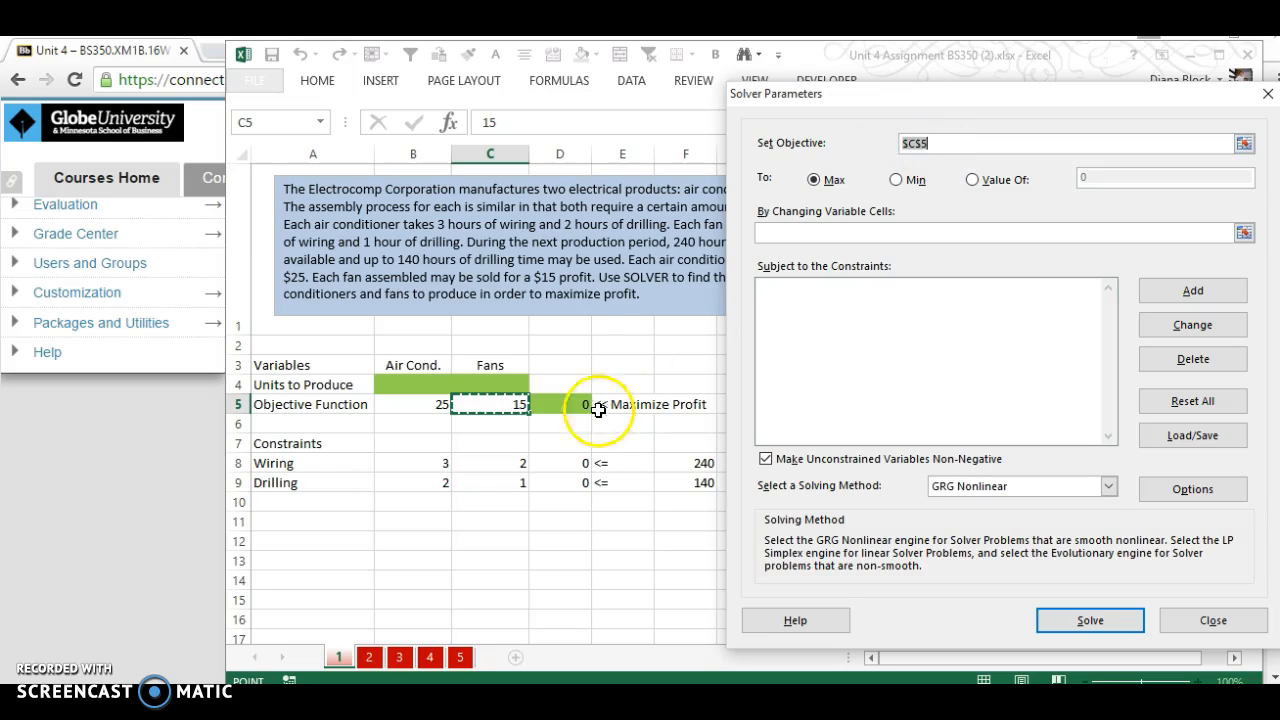
click(557, 404)
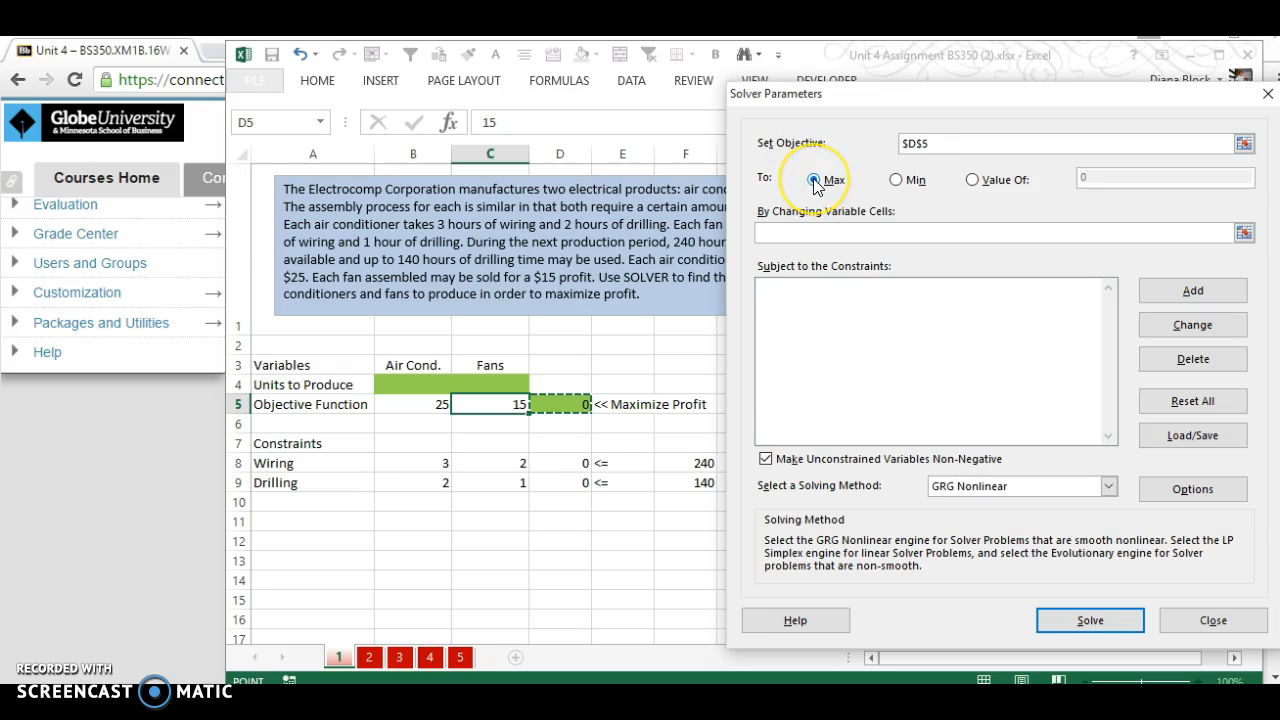
click(898, 189)
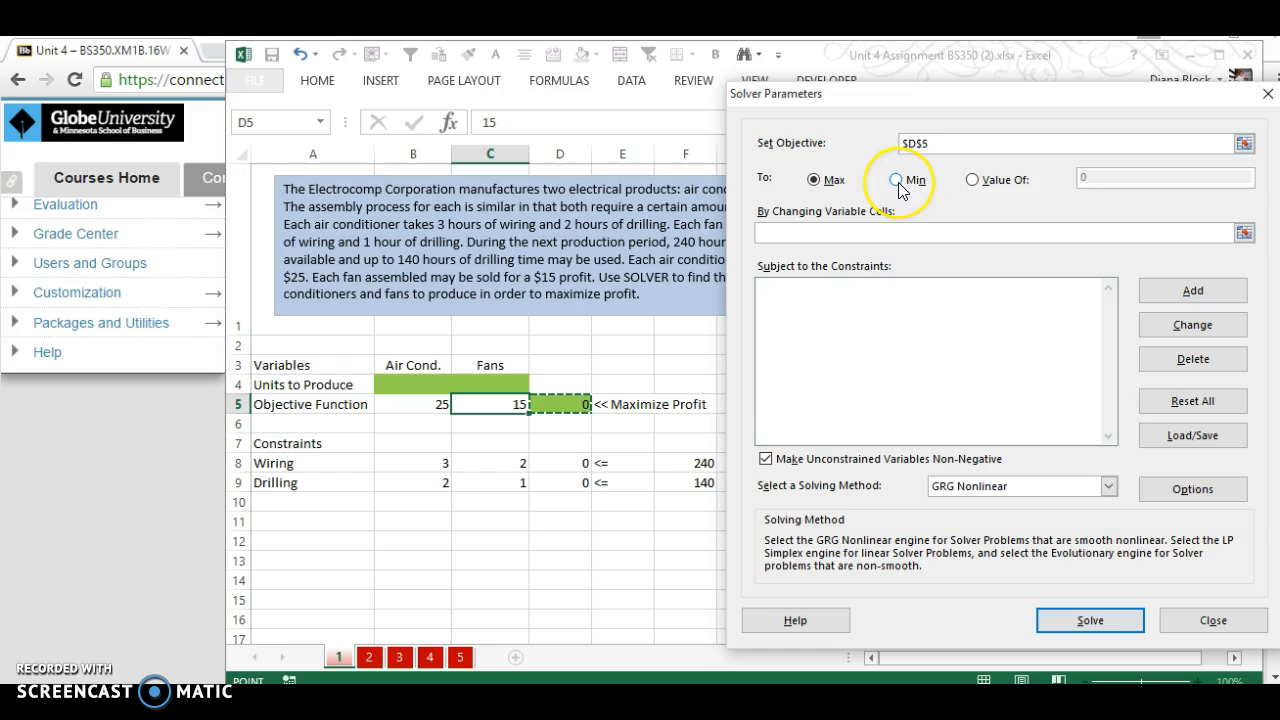
click(816, 188)
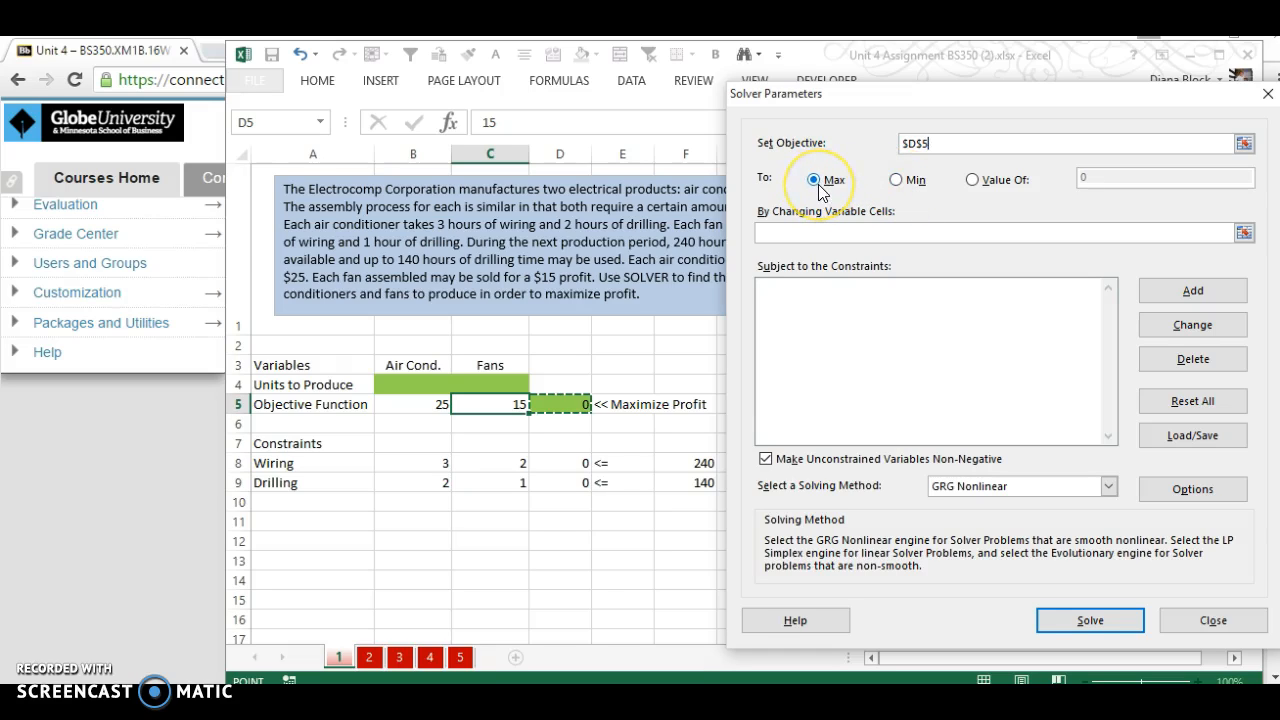
click(774, 234)
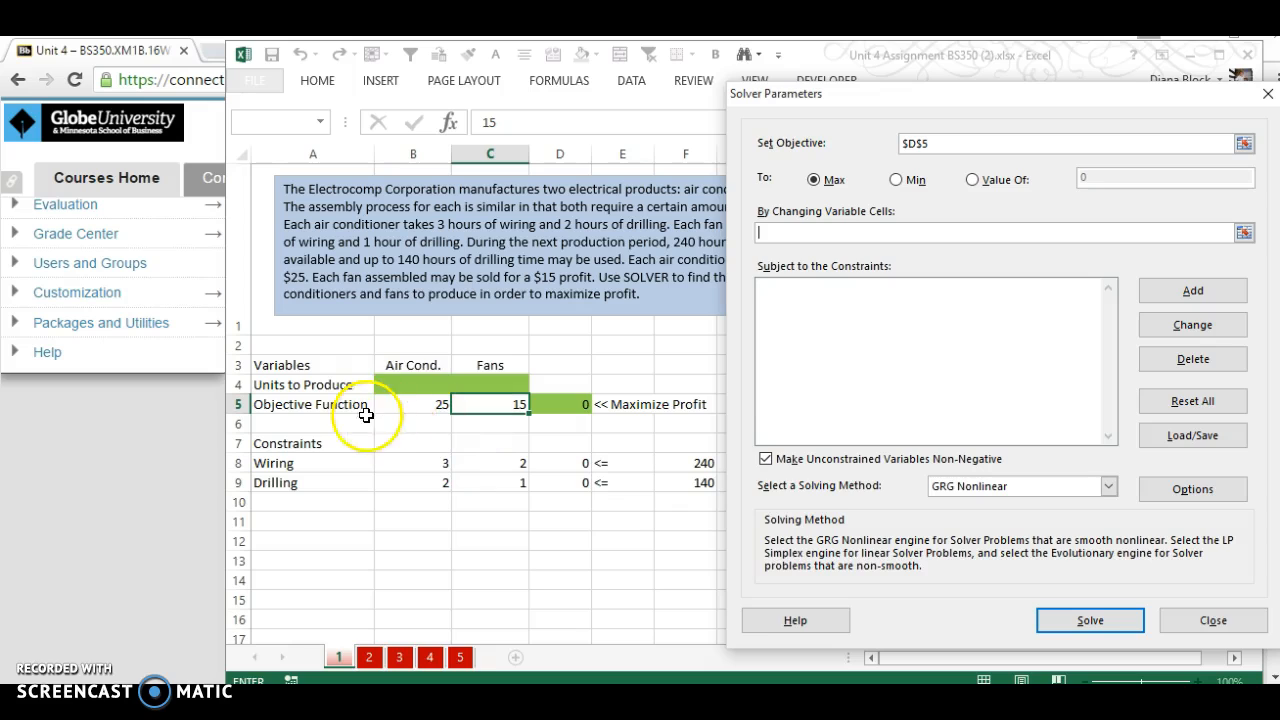
drag(405, 384, 480, 392)
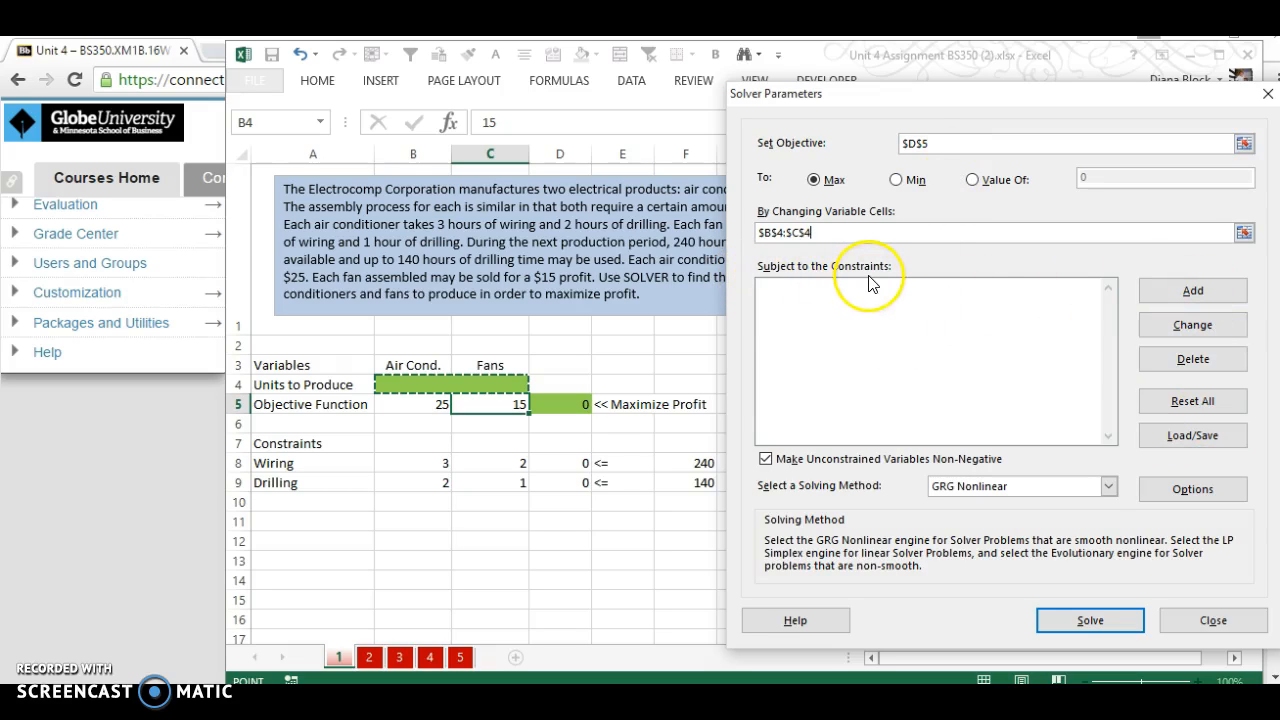
- Add the Solver constraint that the wiring hours in D8 are <= the limit in F8
click(1204, 293)
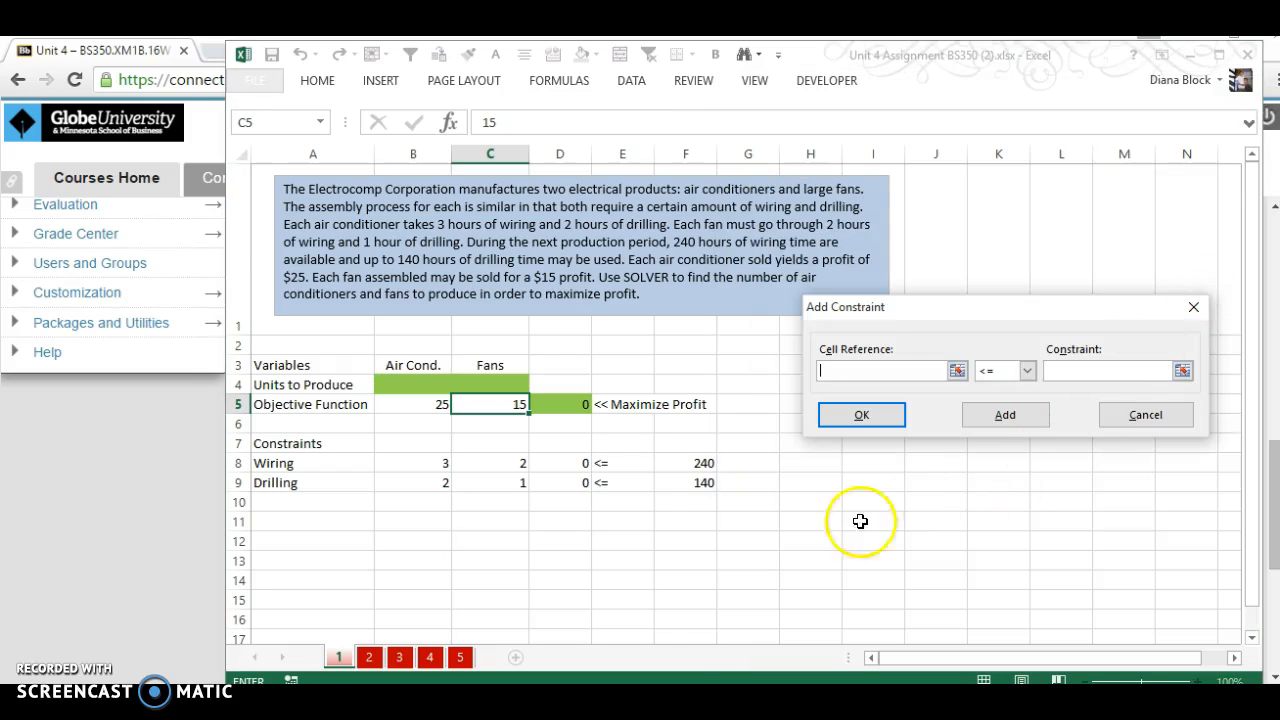
click(559, 461)
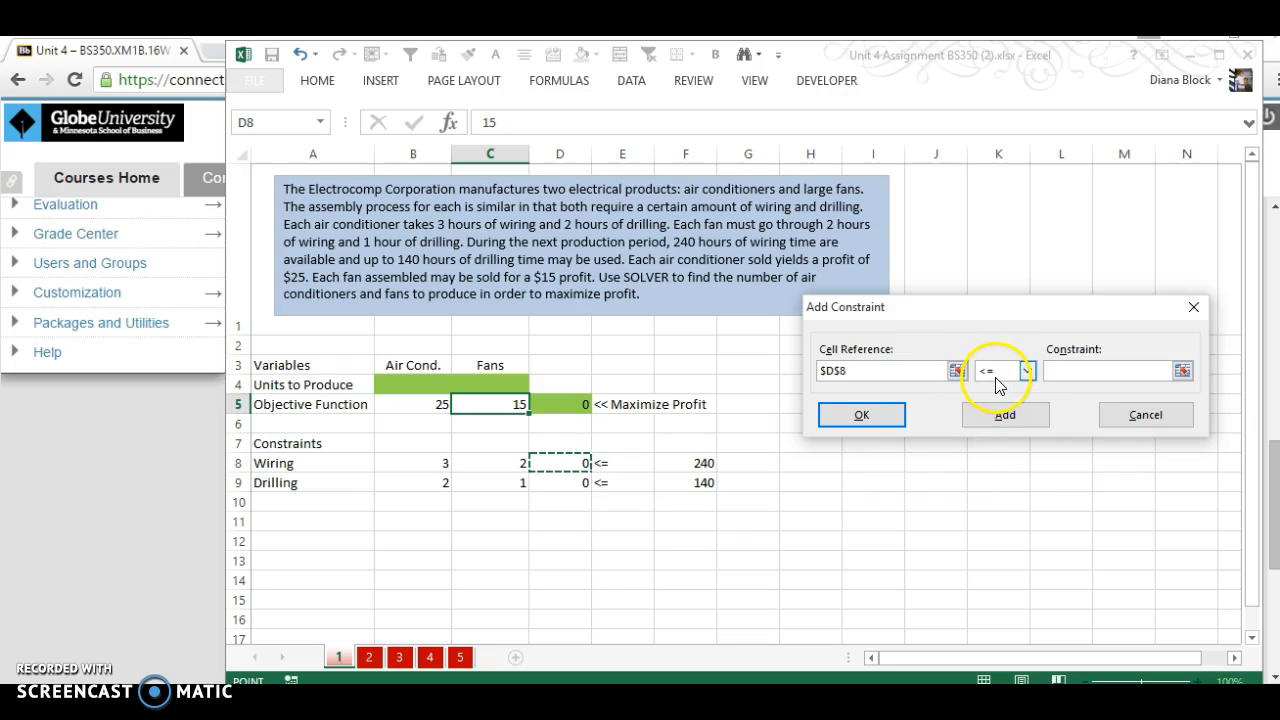
click(1072, 368)
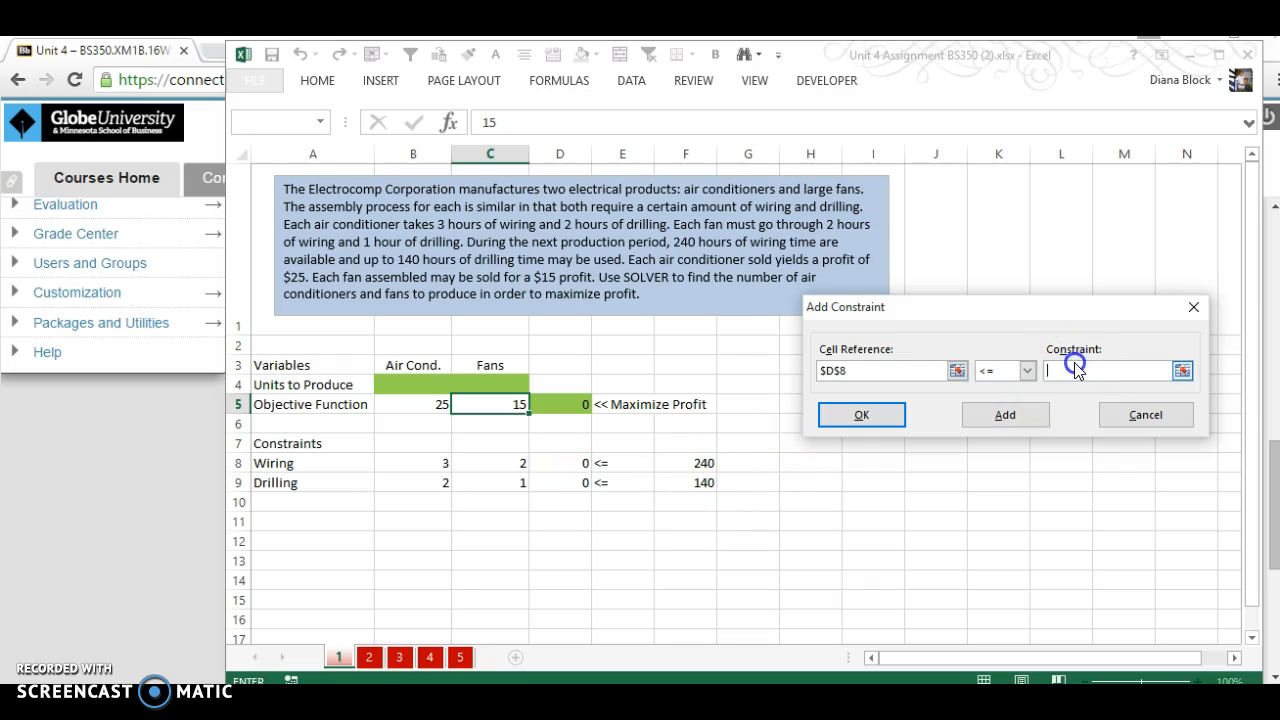
click(699, 465)
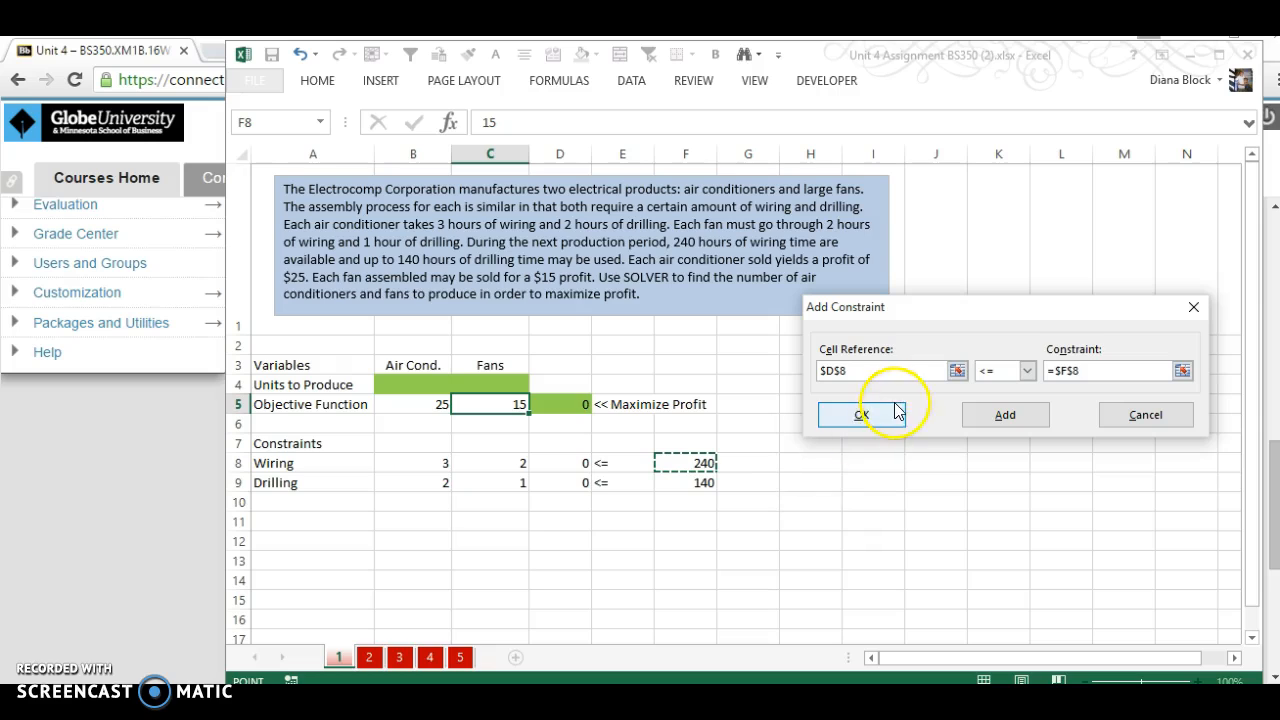
click(984, 418)
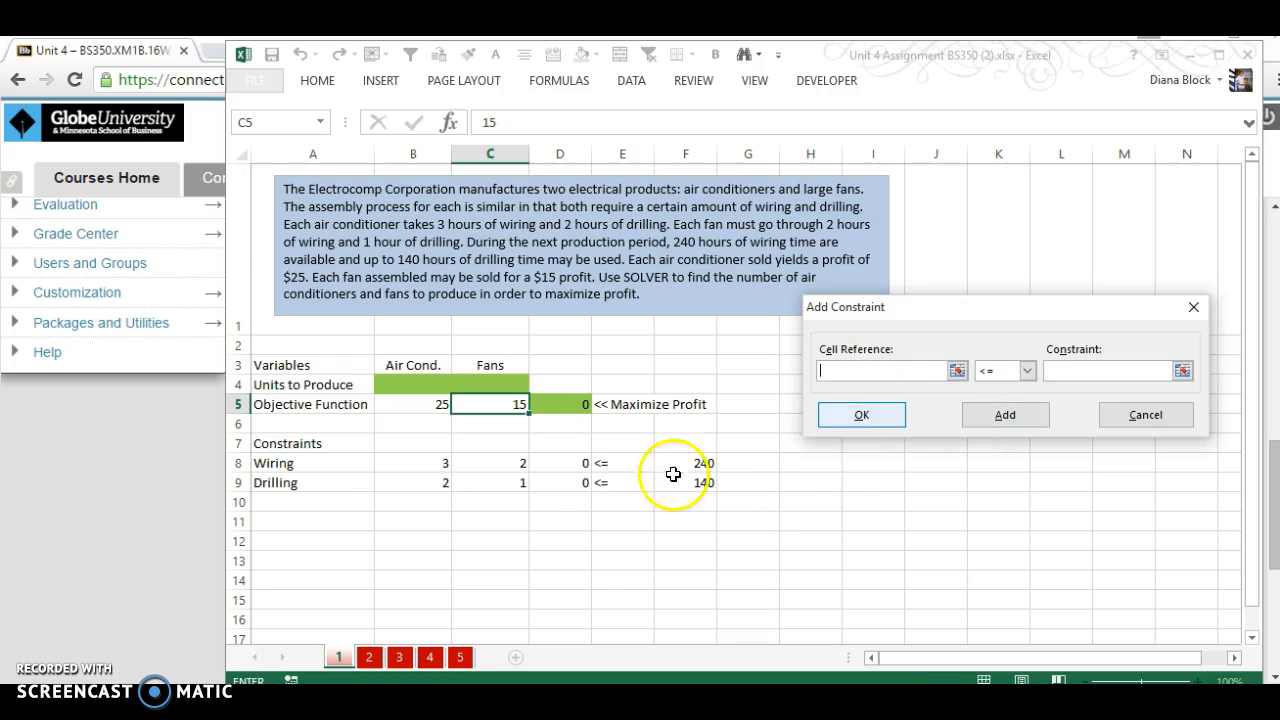
- Add the Solver constraint that the drilling hours in D9 are <= the limit in F9, then close Solver without solving
click(564, 487)
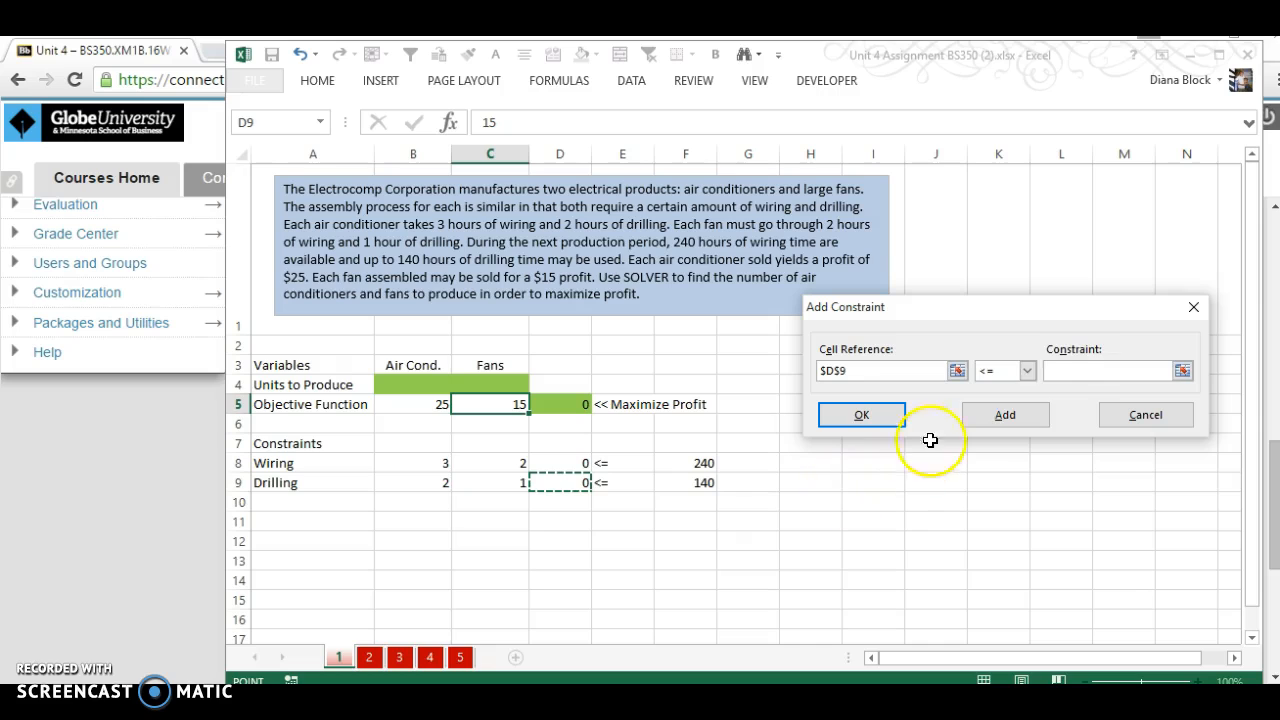
click(1075, 371)
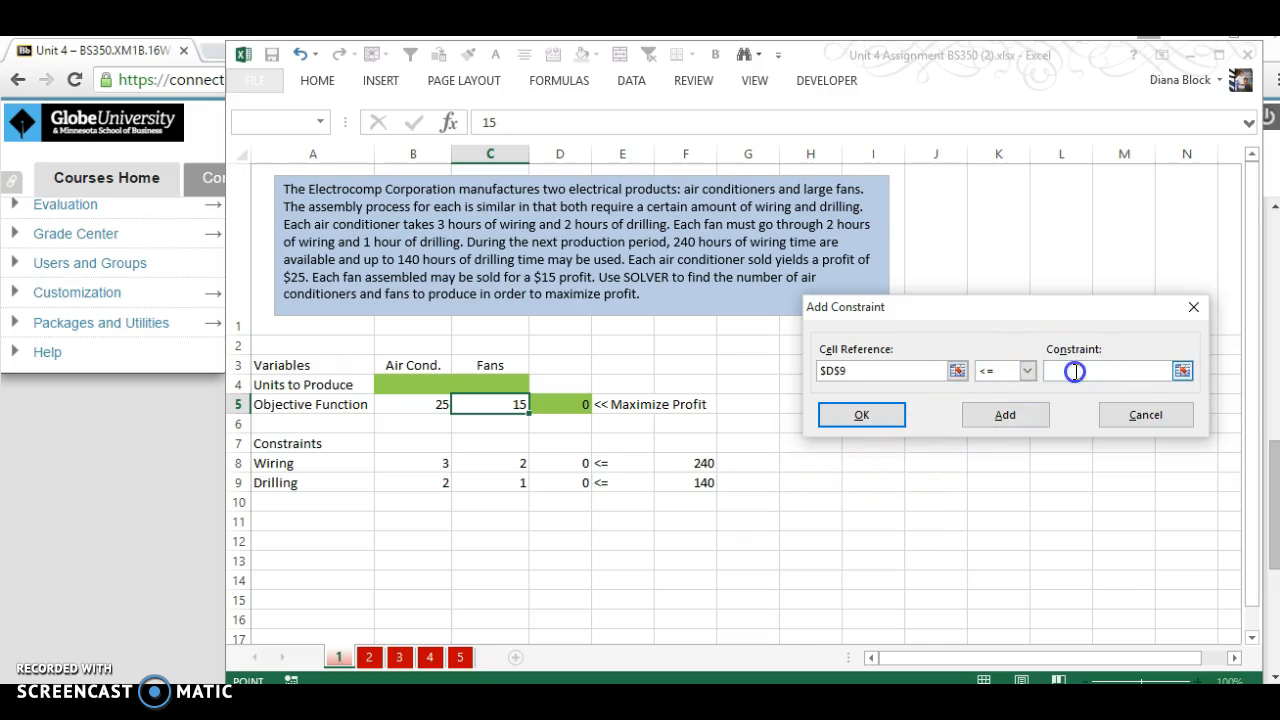
click(680, 482)
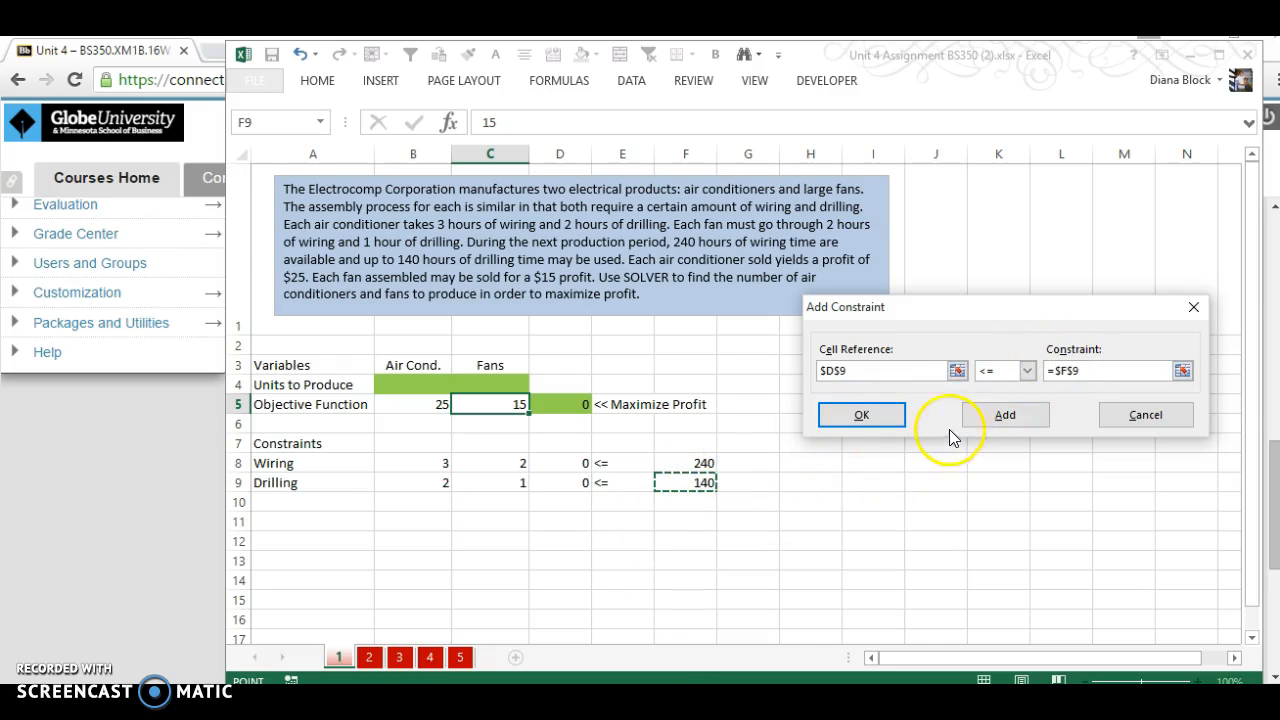
click(862, 415)
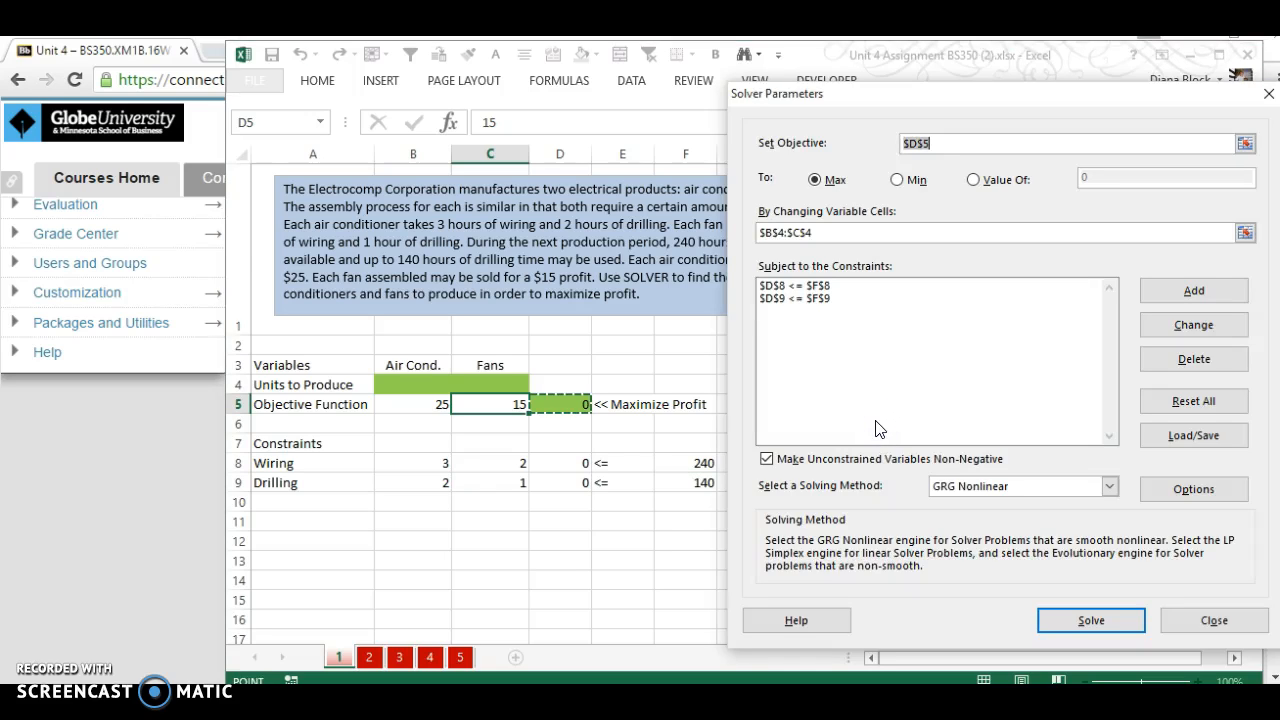
click(1080, 604)
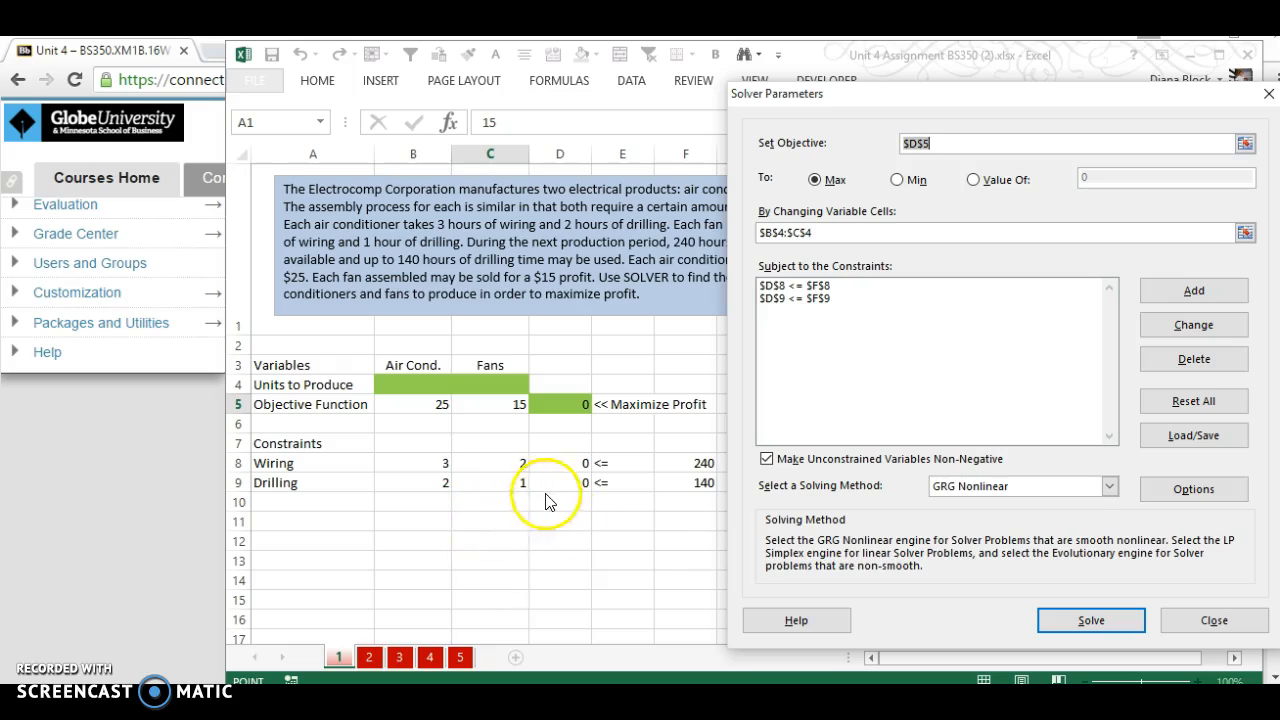
click(1078, 612)
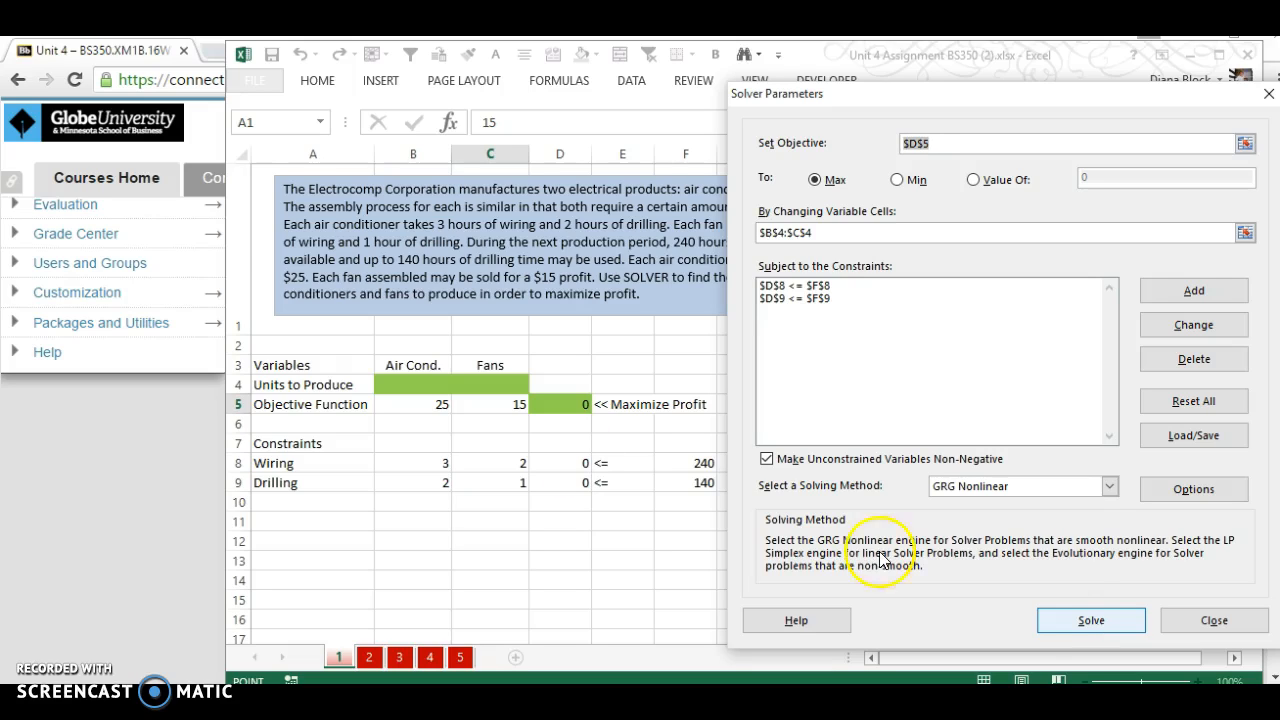
click(1214, 620)
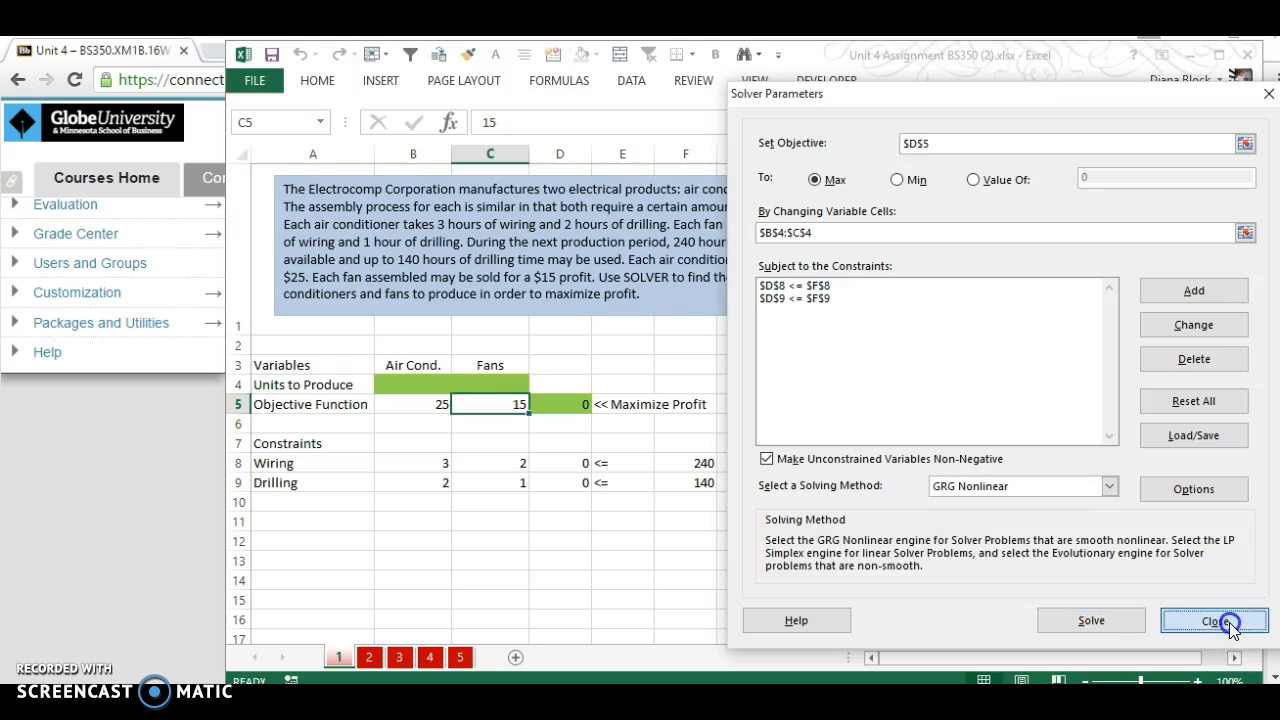
- Review the model's variable cells B4:C4, the profit formula in D5, the constraint formulas in D8:D9 and the hour limits in F8:F9
drag(405, 381, 509, 383)
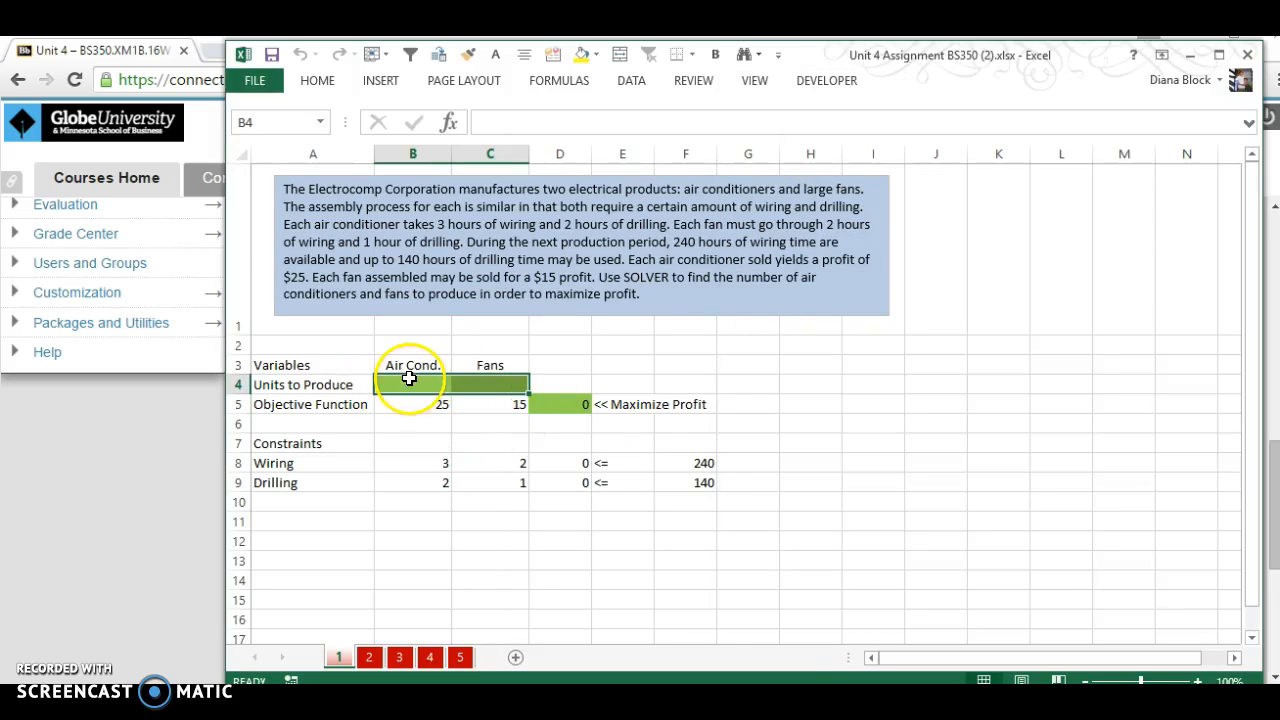
click(556, 404)
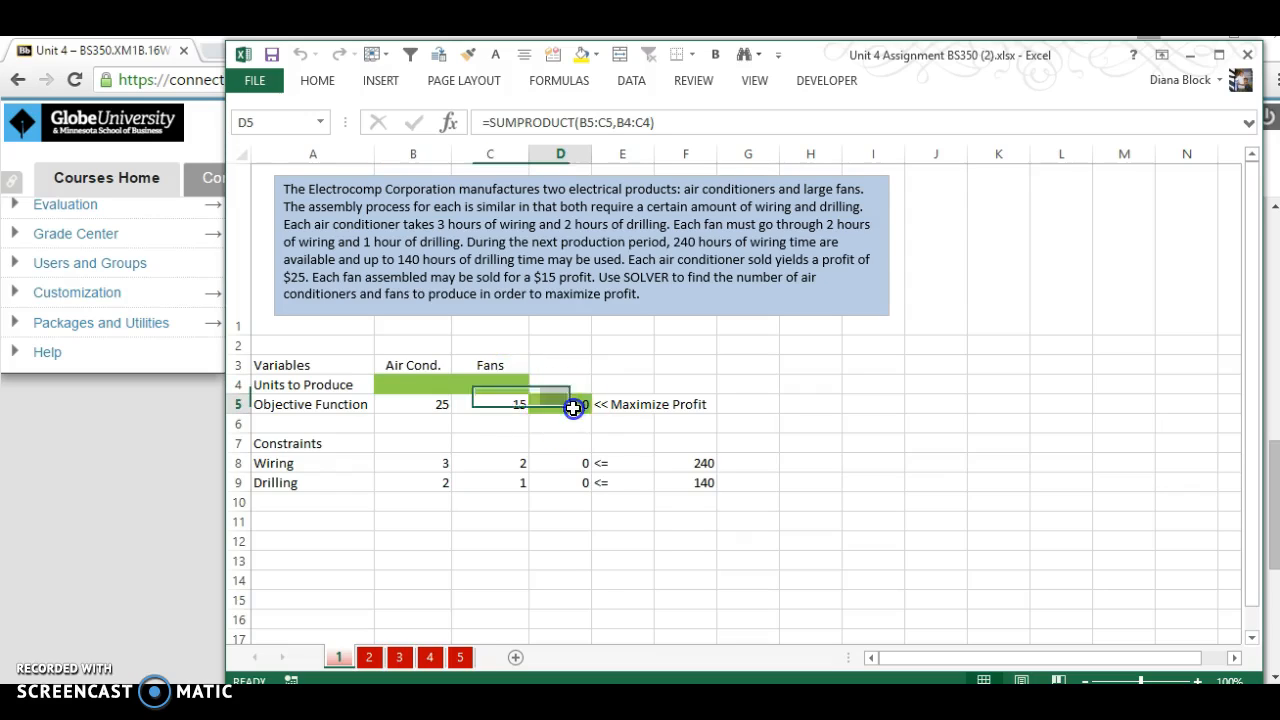
click(572, 463)
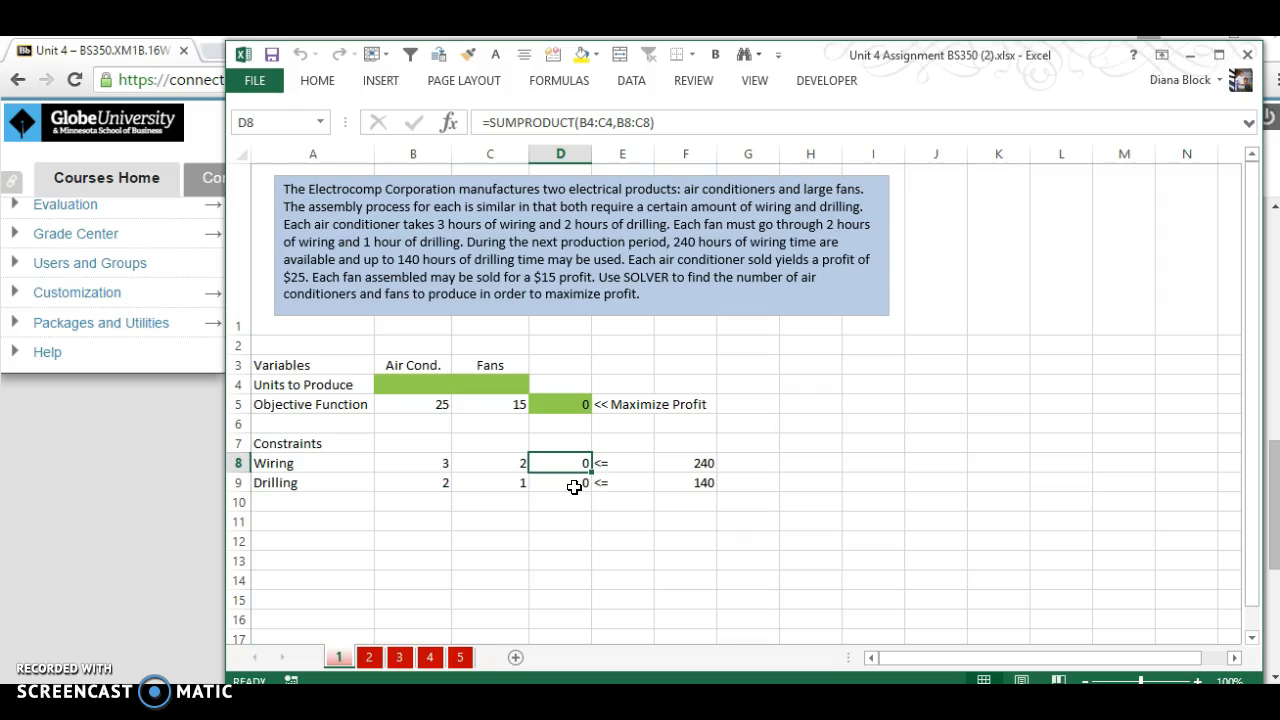
click(572, 484)
click(566, 461)
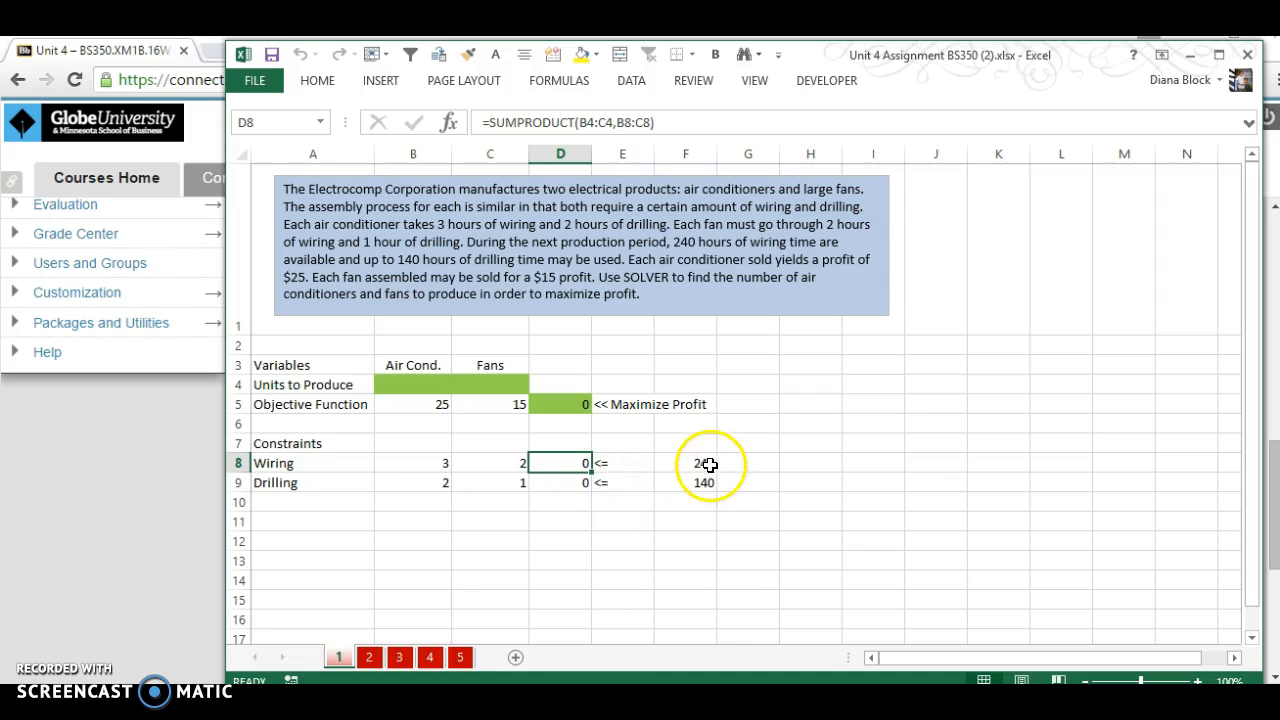
click(582, 483)
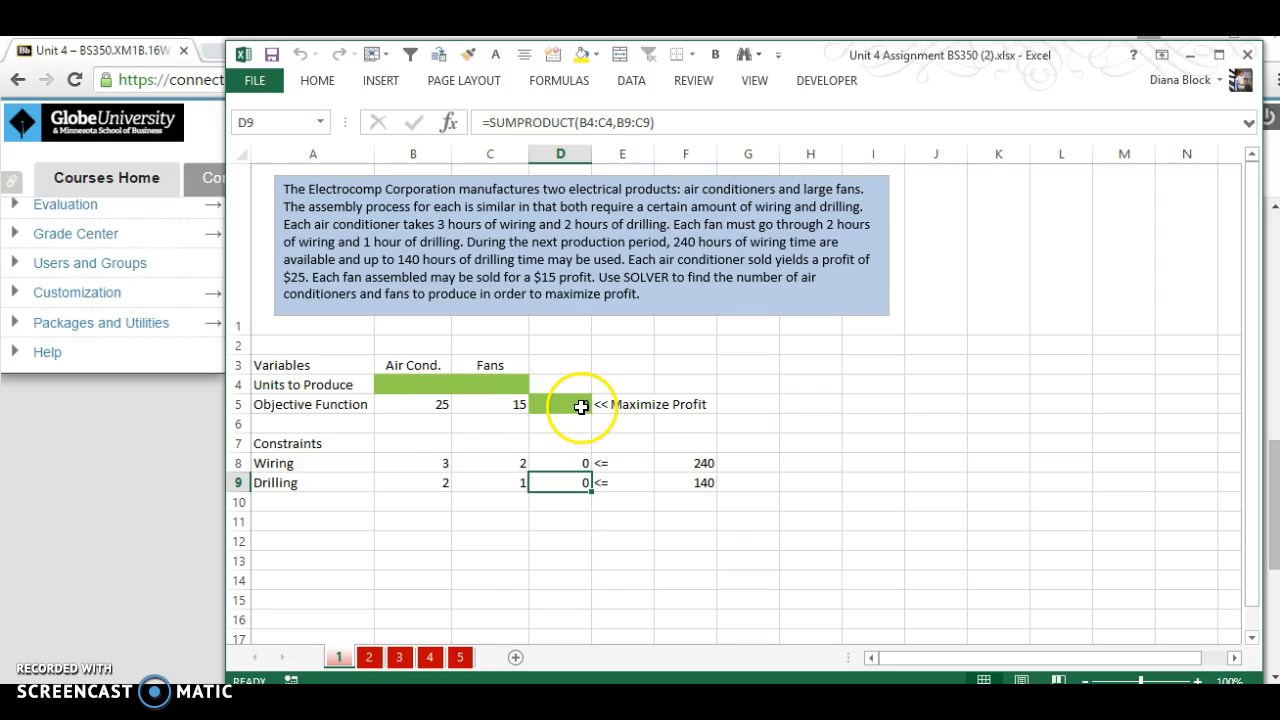
click(430, 464)
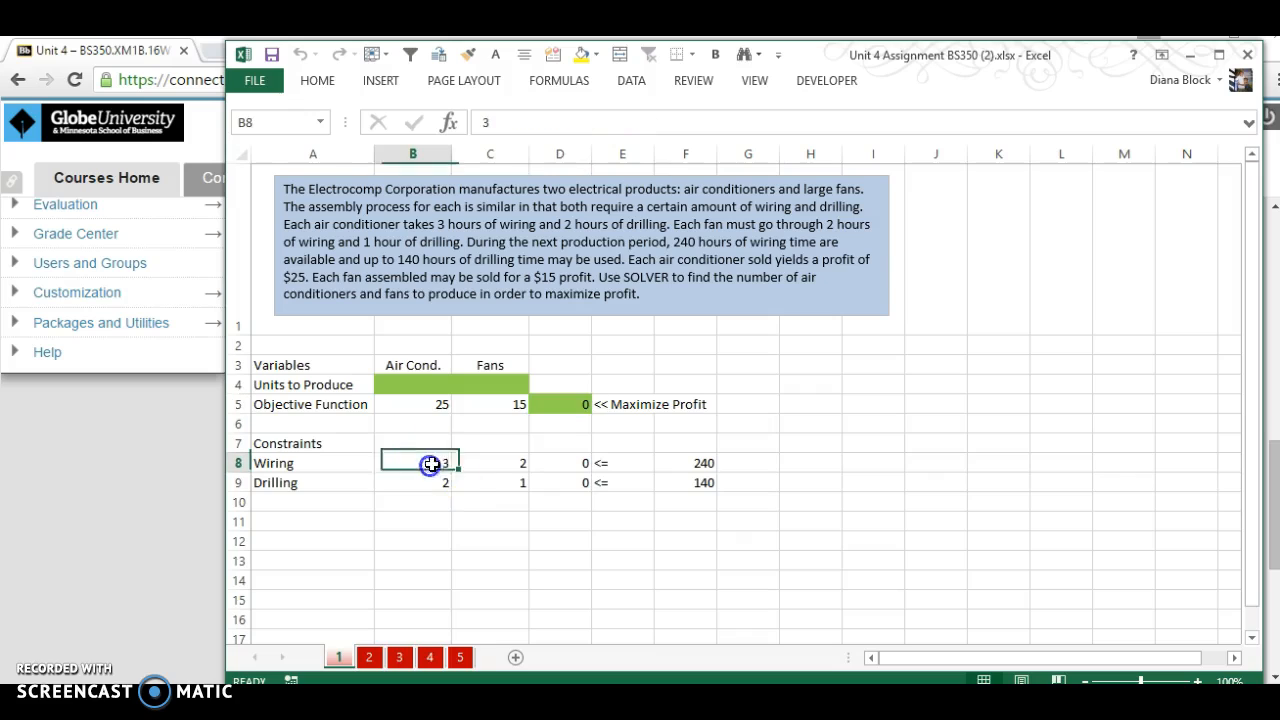
mouse_move(300, 466)
mouse_down()
mouse_move(337, 486)
mouse_move(301, 483)
mouse_up()
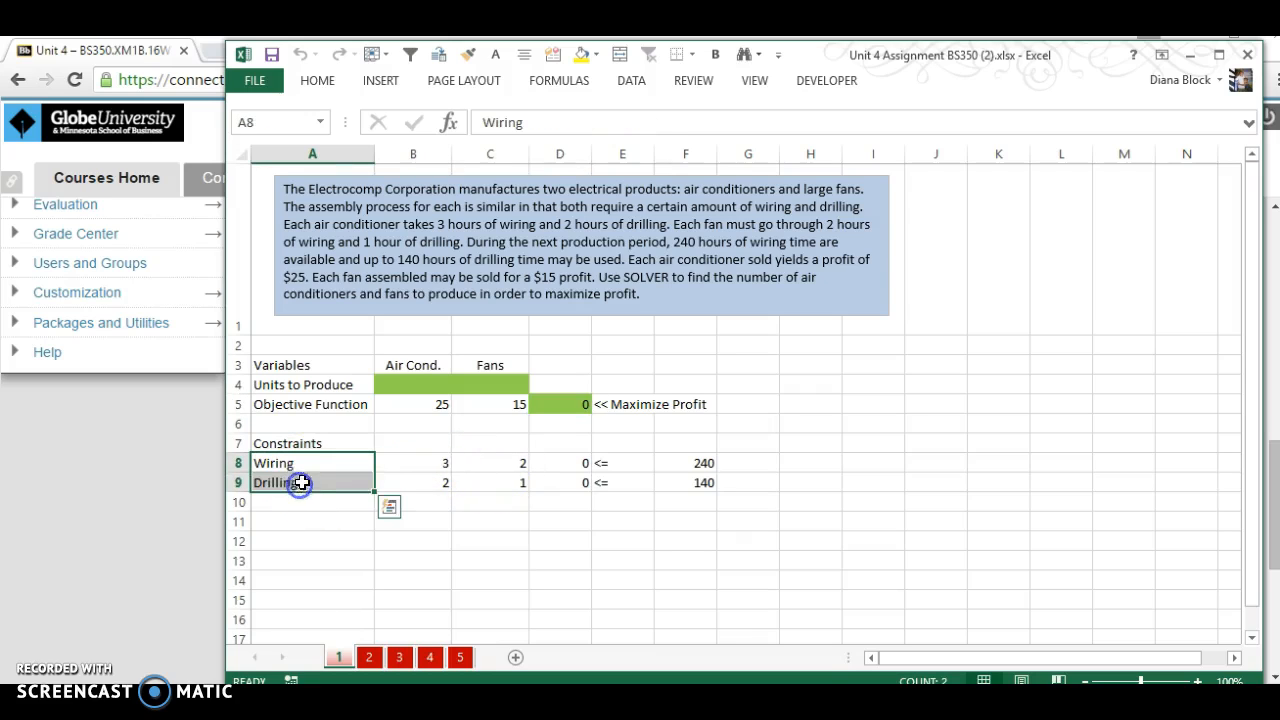
drag(566, 466, 568, 483)
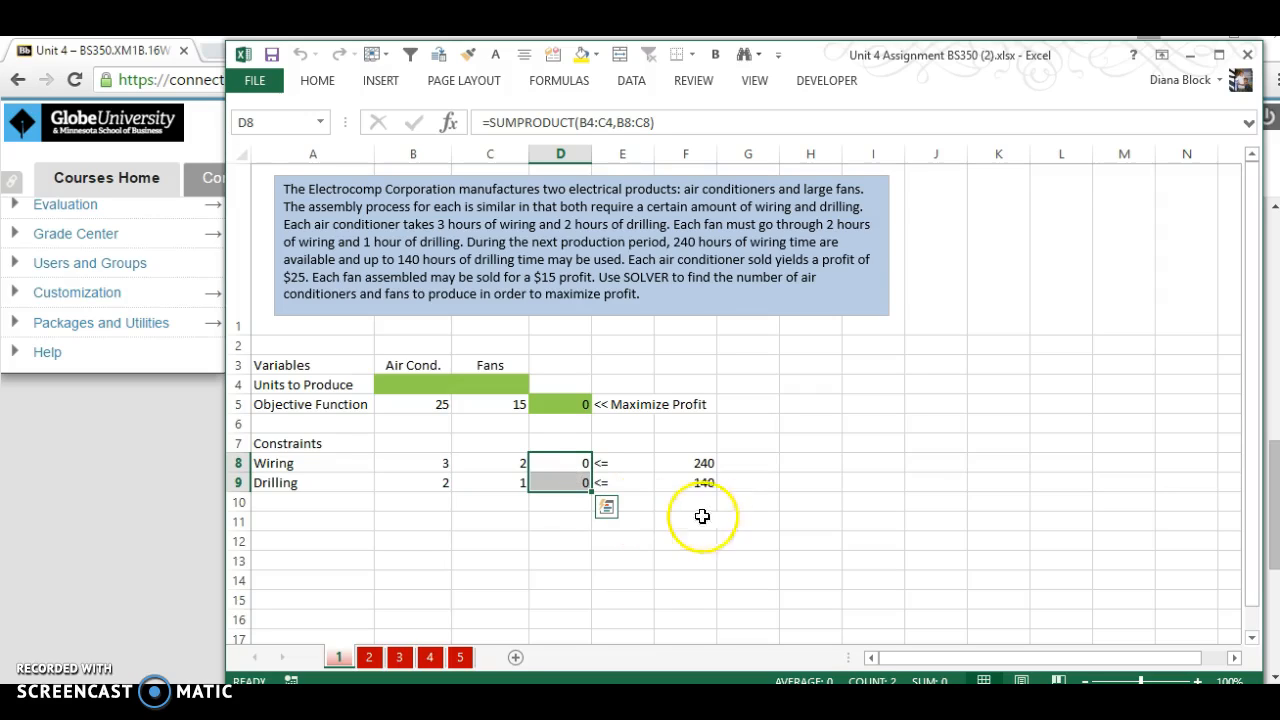
drag(703, 463, 705, 484)
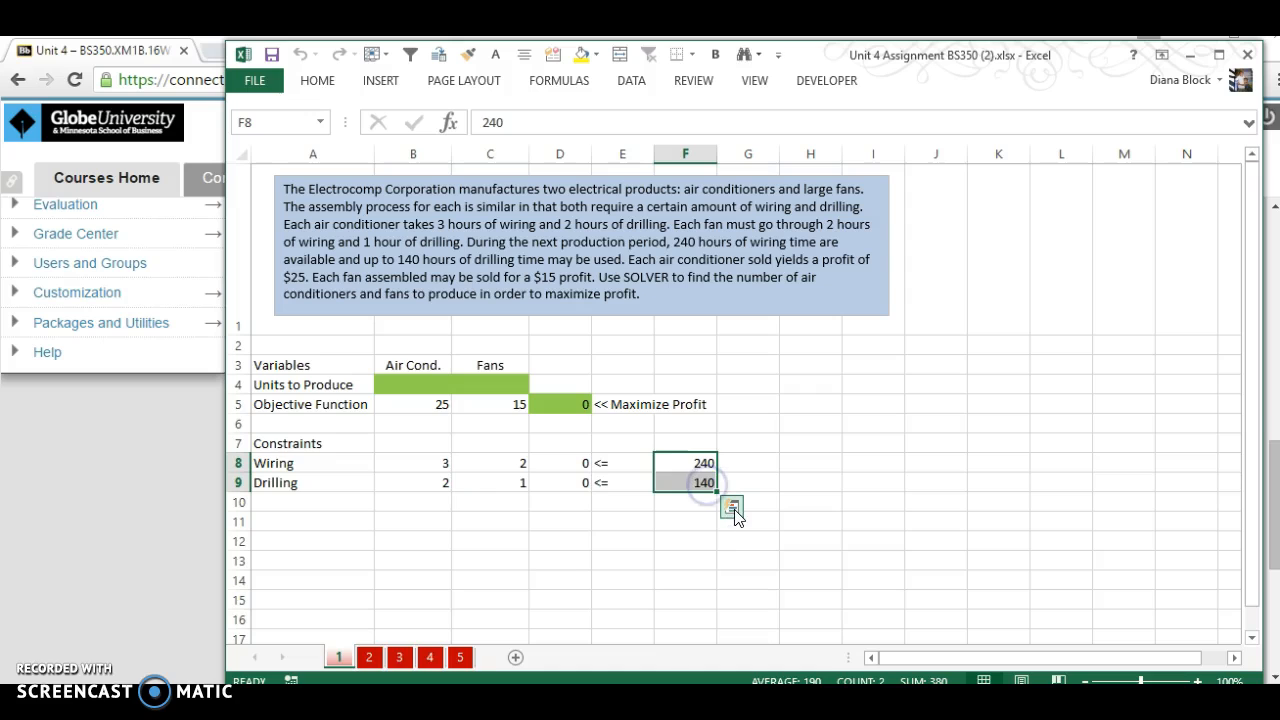
- Reopen Solver to review the objective, variable cells and both constraints, and close it without solving
click(639, 84)
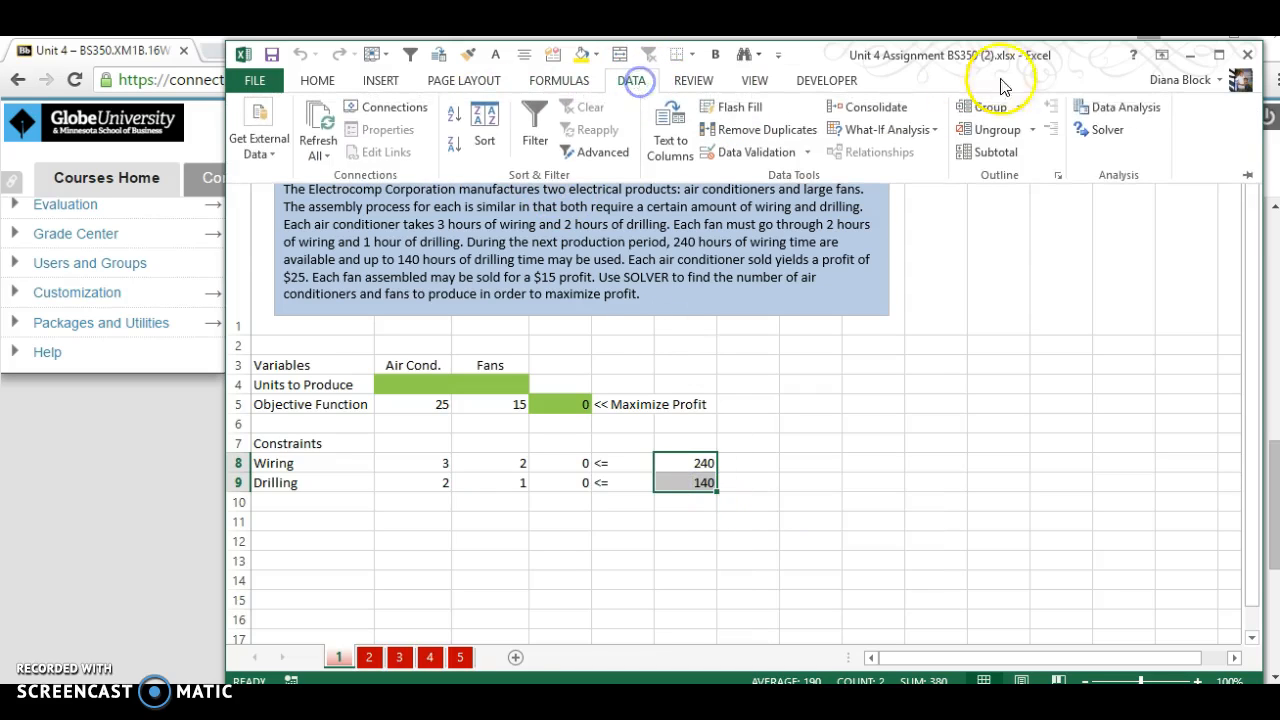
click(1035, 128)
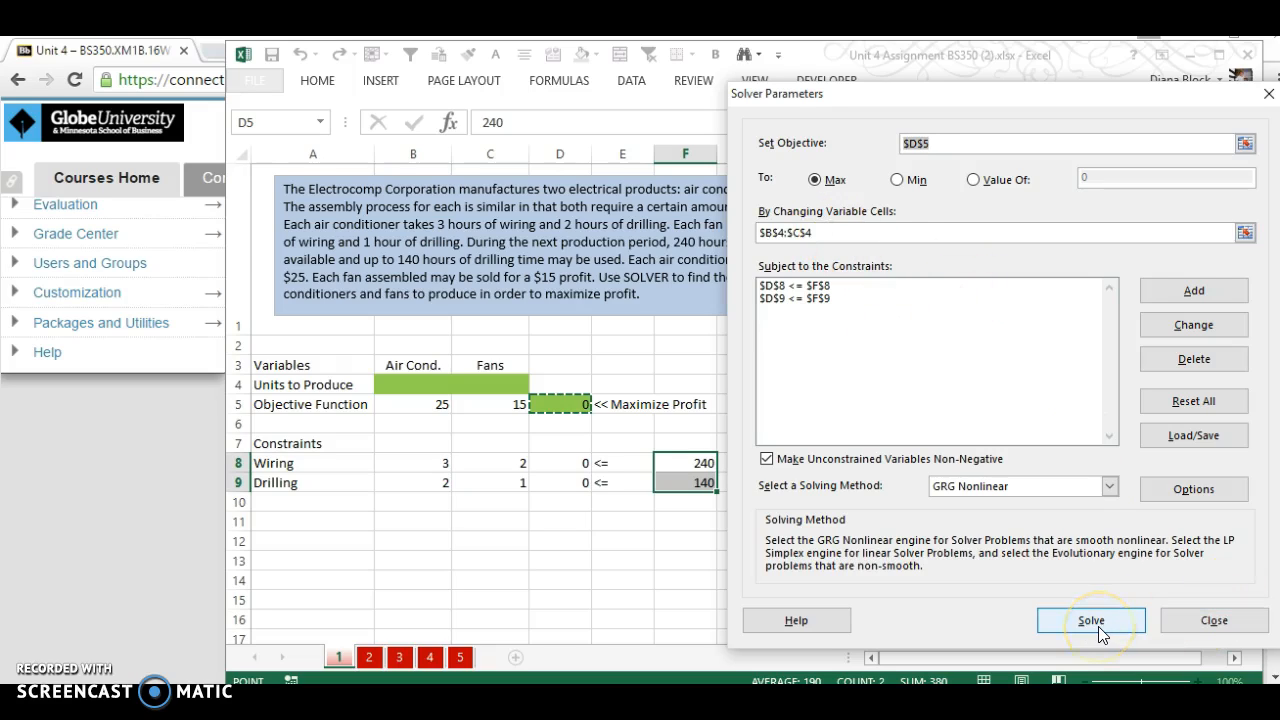
click(1215, 620)
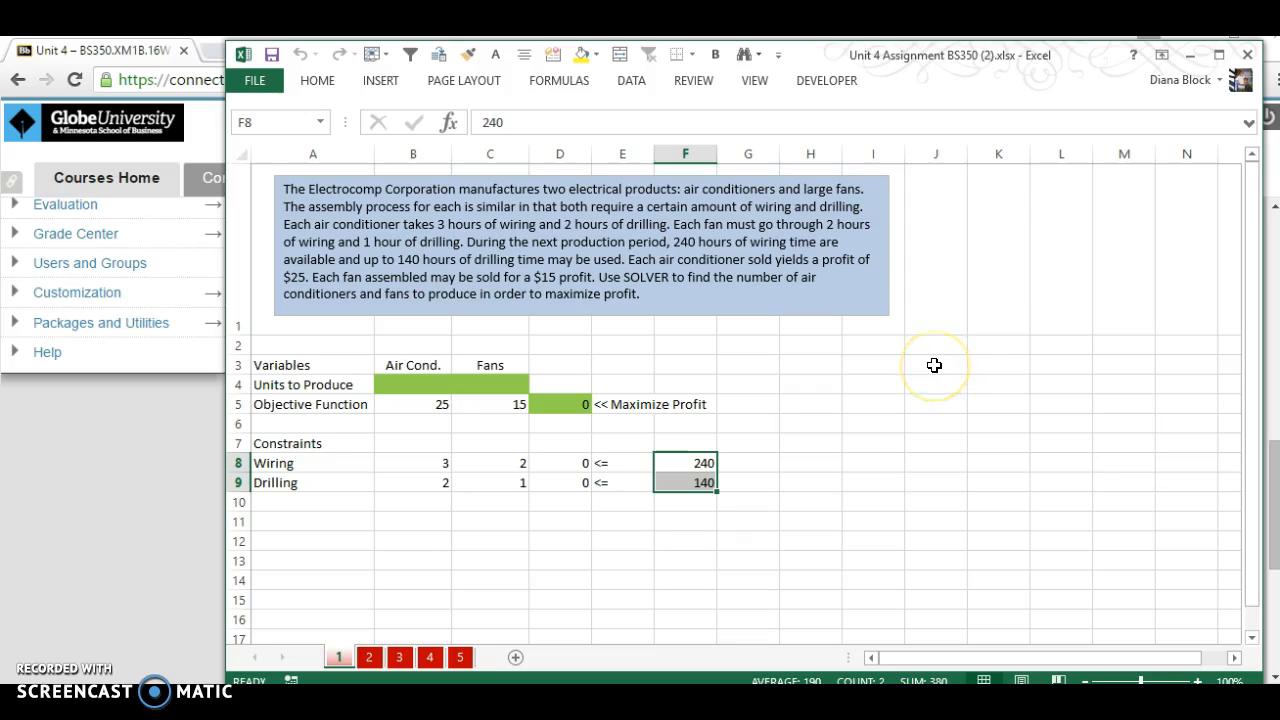
- On sheet 2, enter the profit per unit in the Objective Function row: 1400 for Alpha in B5 and 1800 for Beta in C5
click(371, 660)
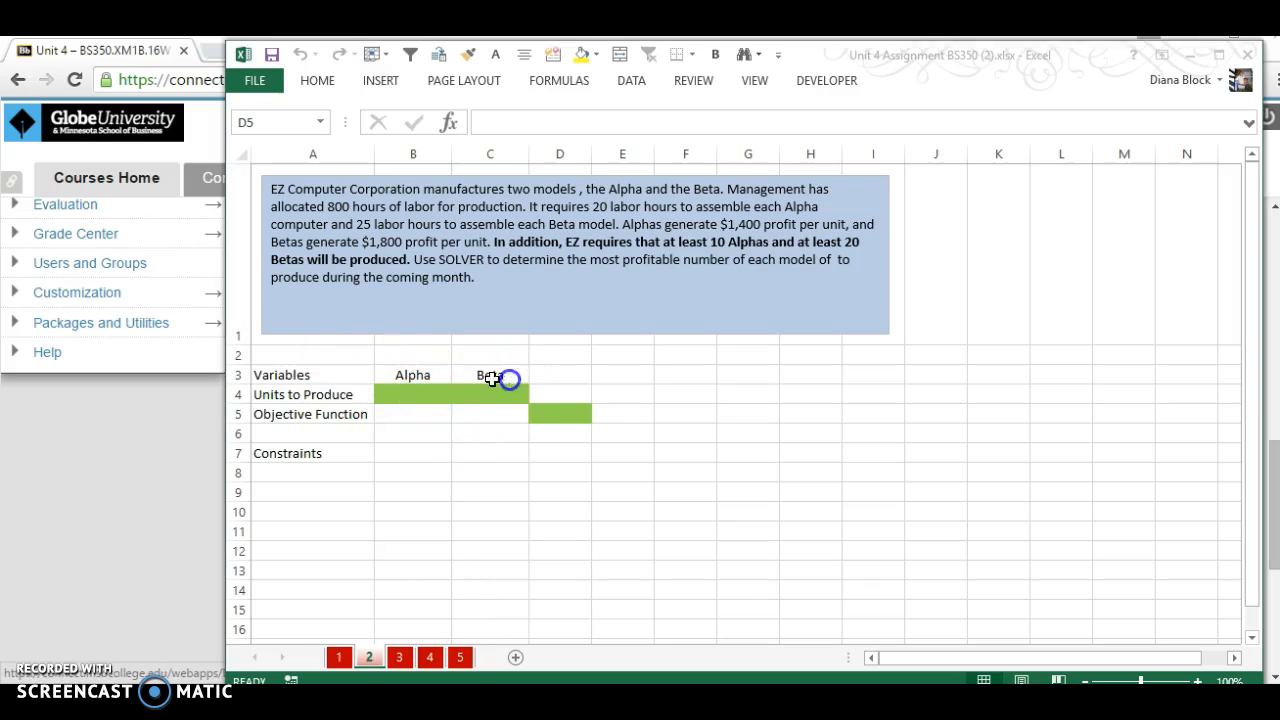
click(409, 378)
click(483, 377)
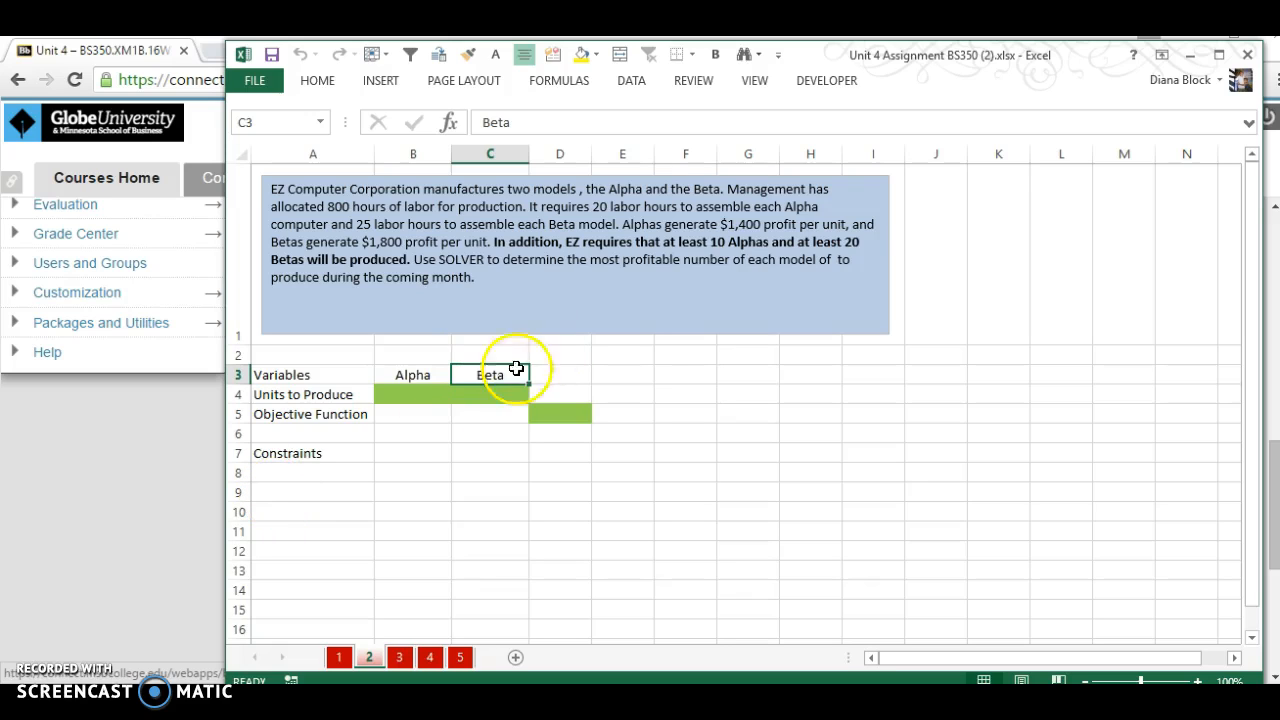
click(430, 416)
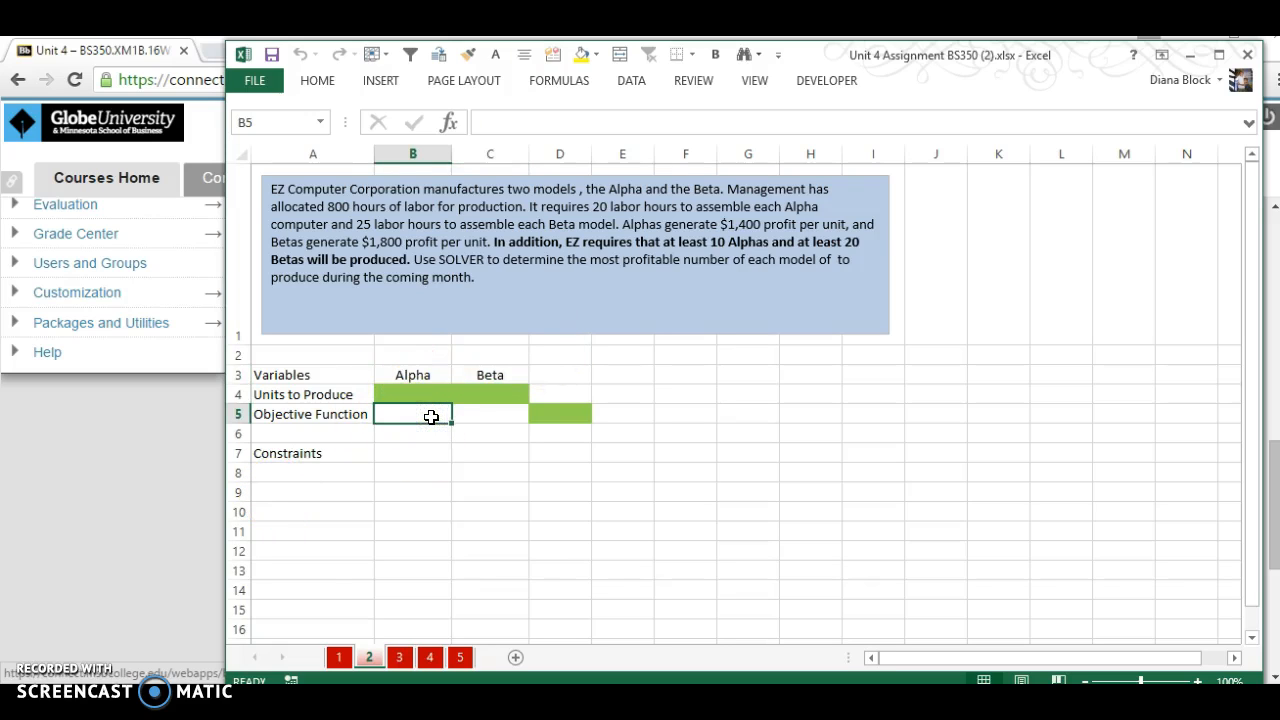
text(14)
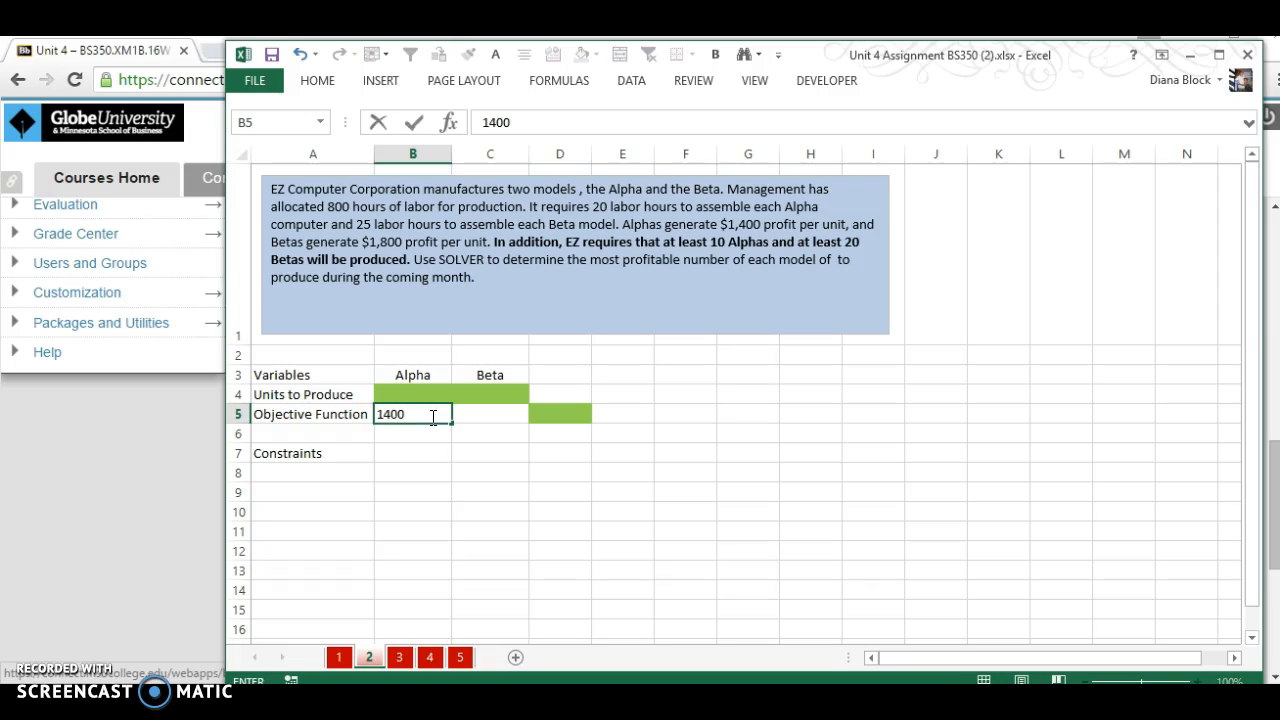
text(00)
key(Tab)
text(1)
key(Tab)
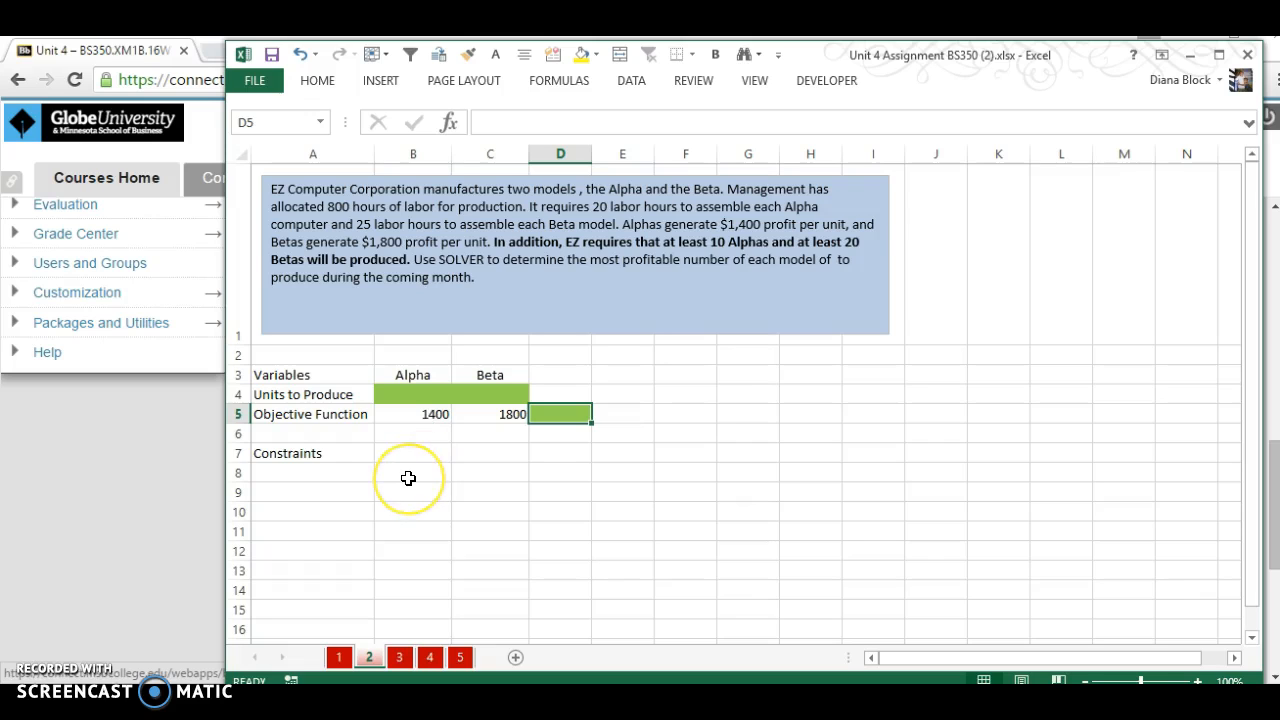
- Calculate the total profit in D5 with =SUMPRODUCT(B4:C4,B5:C5)
text(=sumprodu)
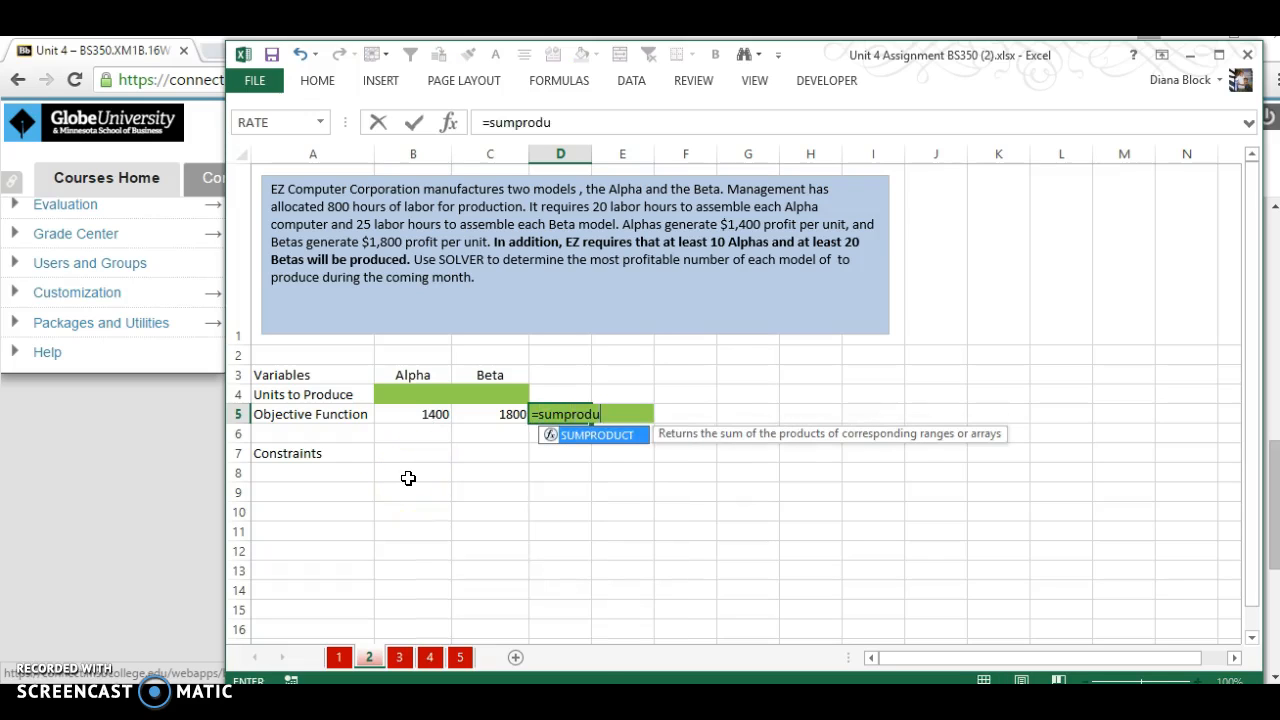
key(Tab)
drag(397, 395, 514, 394)
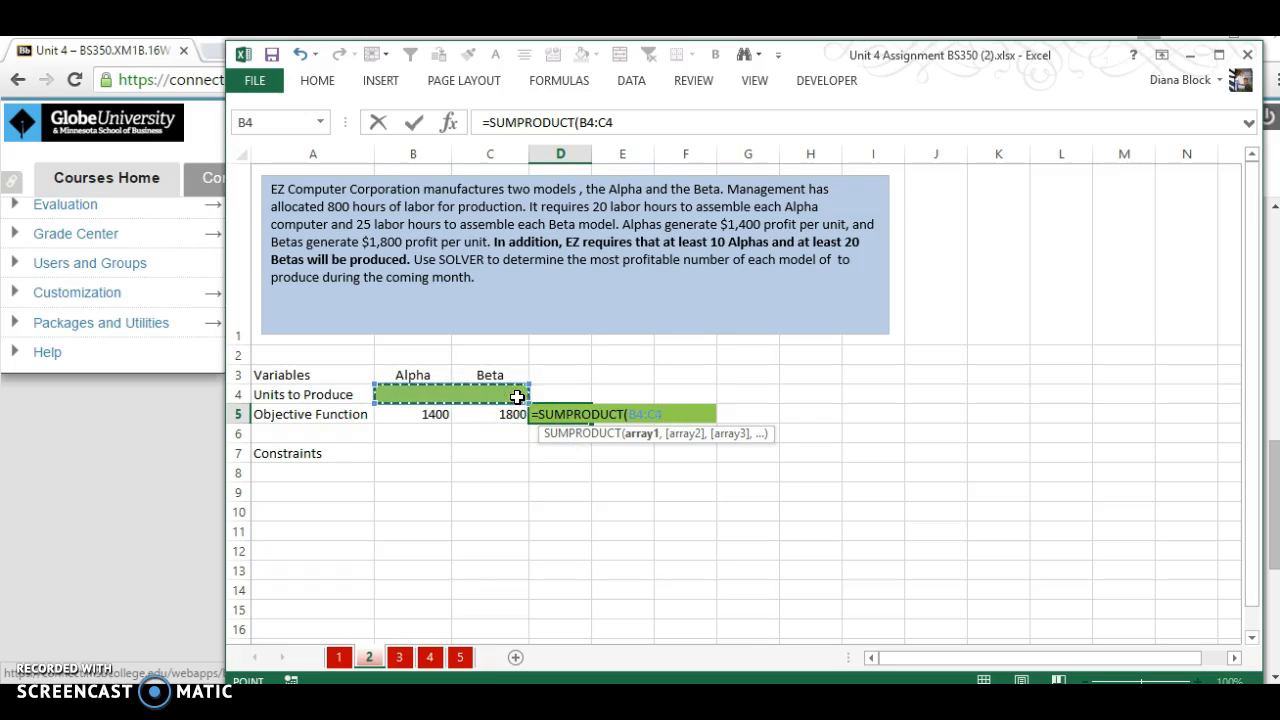
text(,)
drag(429, 417, 497, 409)
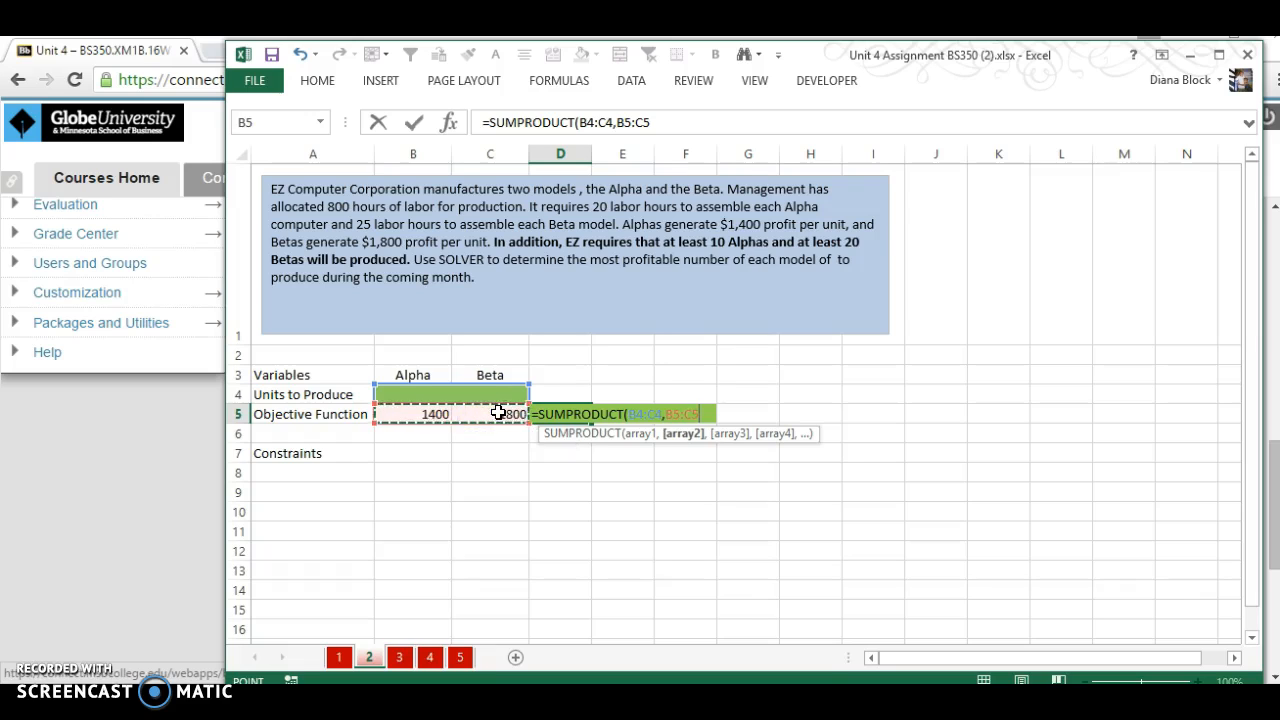
key(Return)
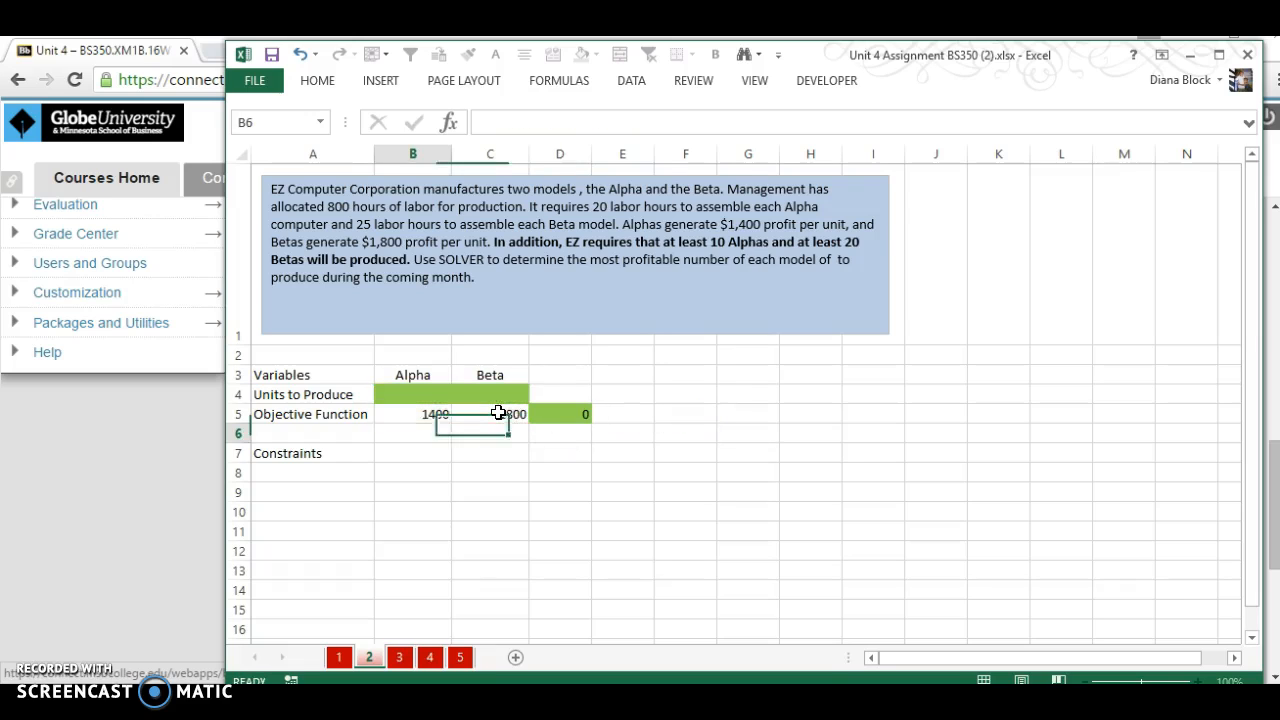
- Add a Labor constraint in row 8 with 20 hours for Alpha in B8 and 25 hours for Beta in C8
click(294, 471)
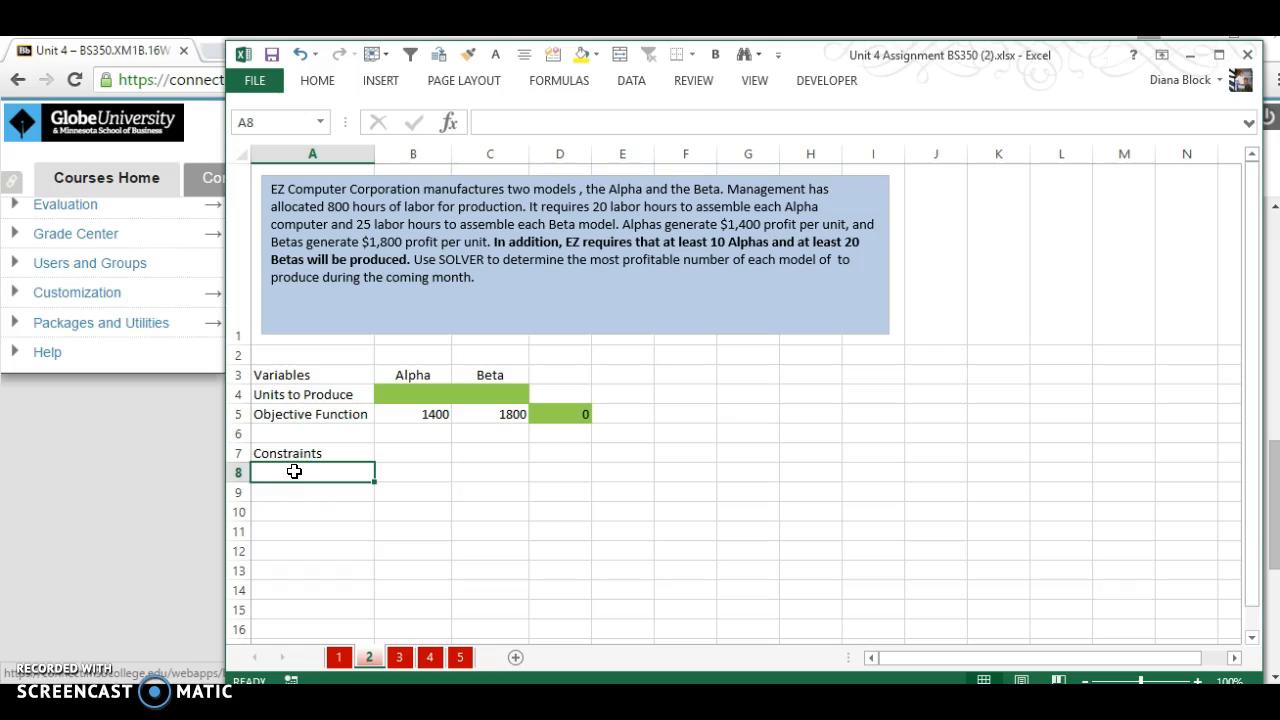
text(K)
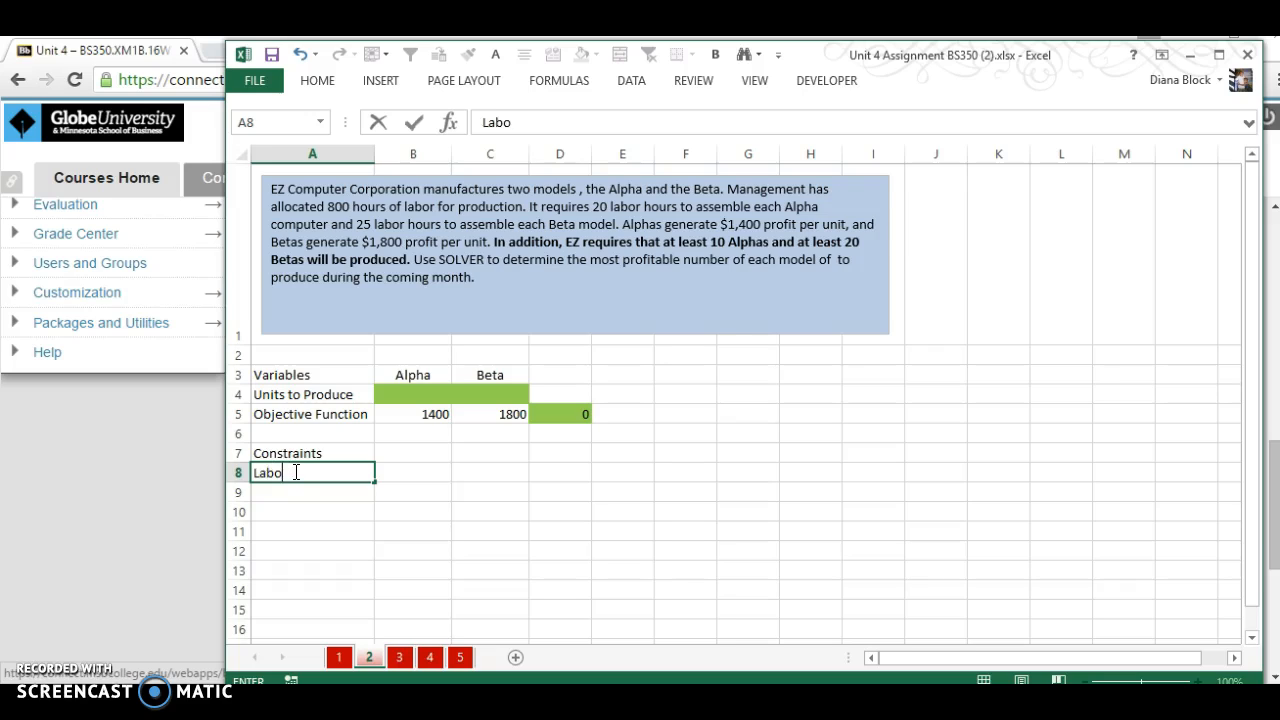
text(abor)
key(Tab)
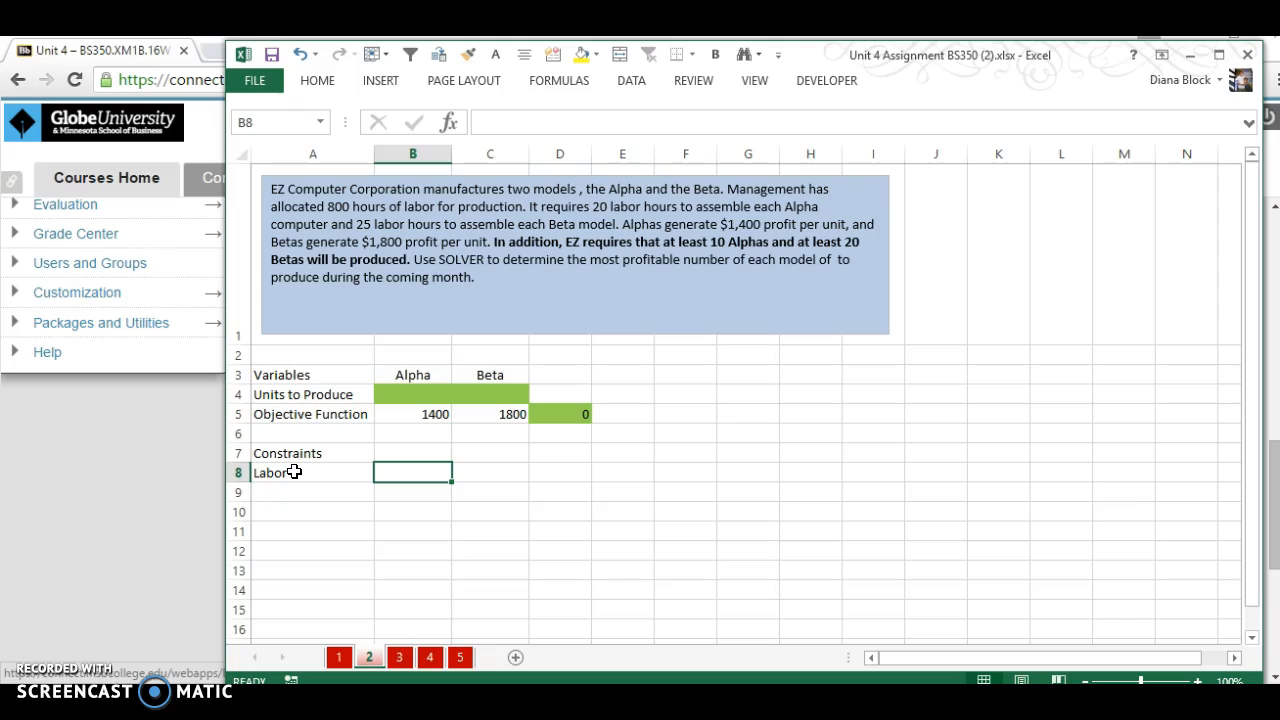
text(20)
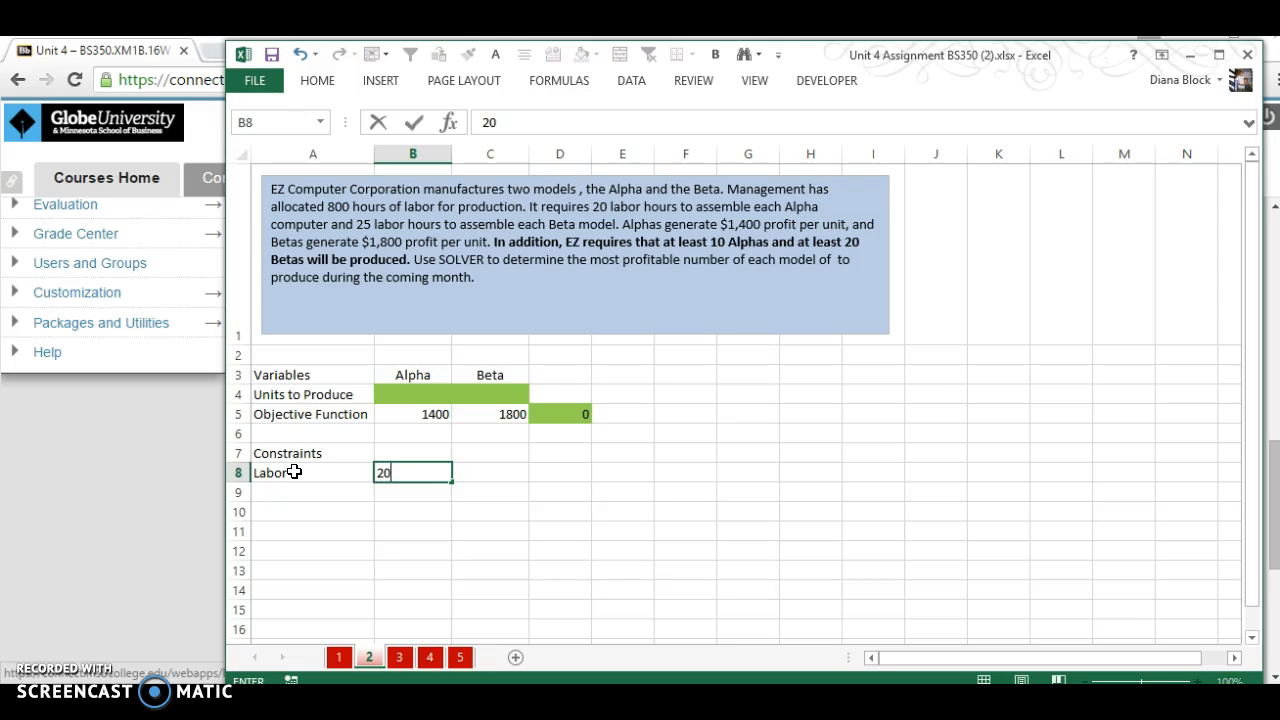
key(Tab)
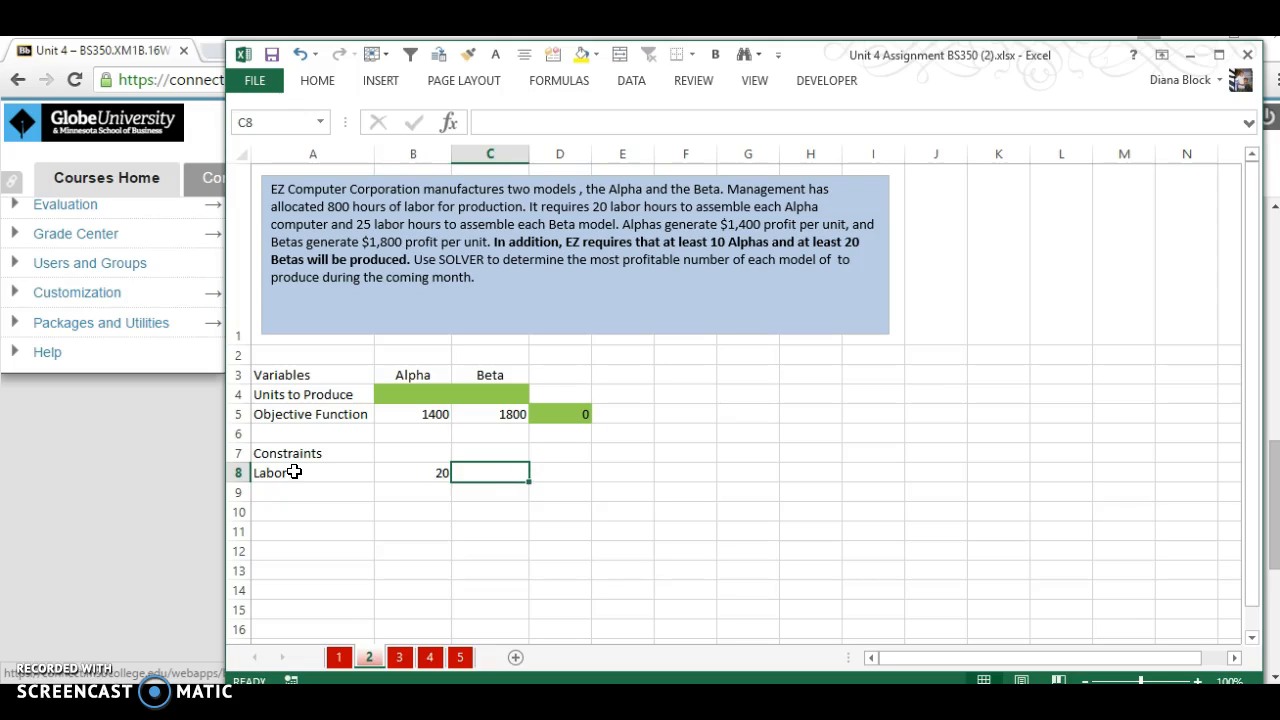
text(25)
key(Tab)
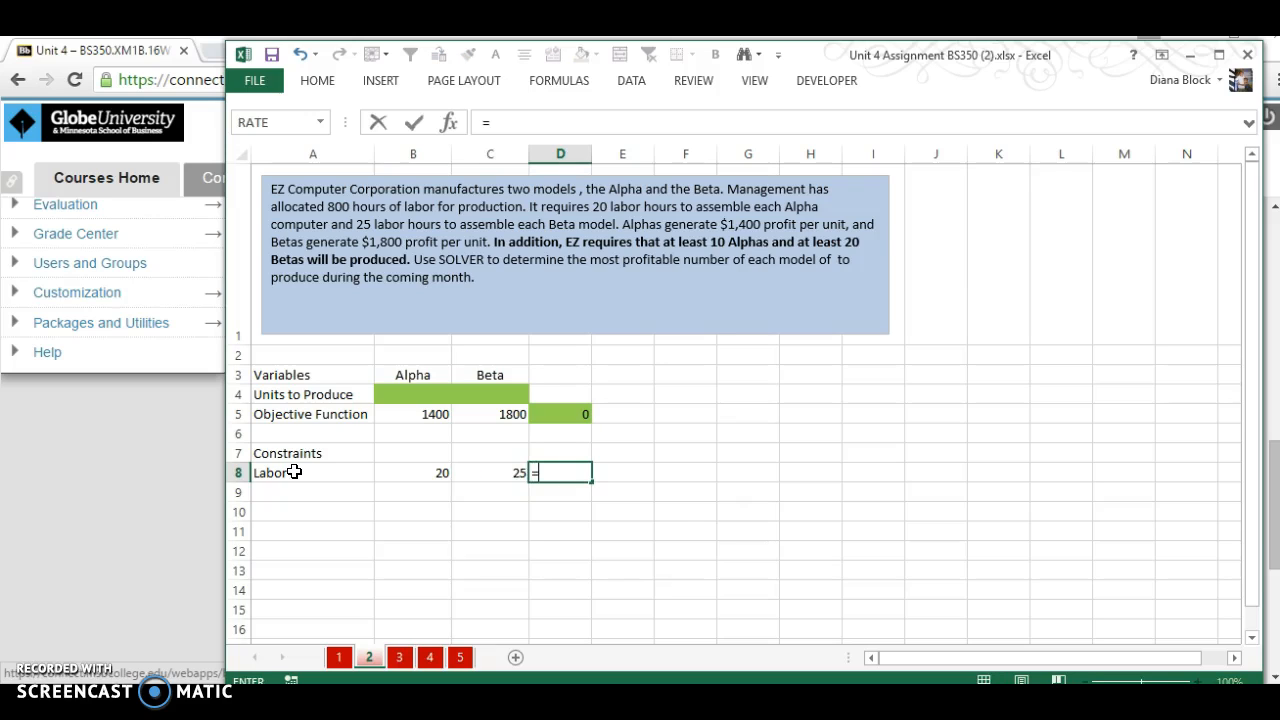
- Calculate the total labor hours used in D8 with =SUMPRODUCT(B8:C8,B4:C4)
text(=sumproduct)
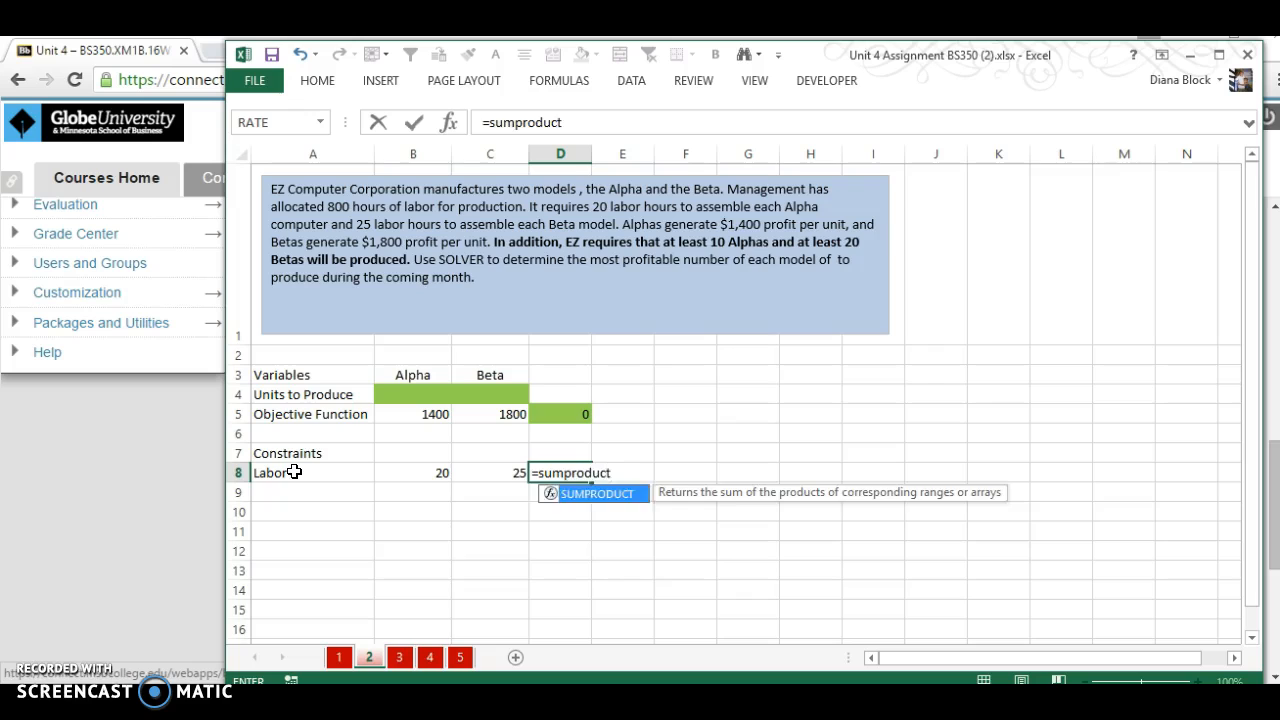
key(Tab)
drag(423, 475, 478, 471)
text(,)
drag(416, 394, 477, 394)
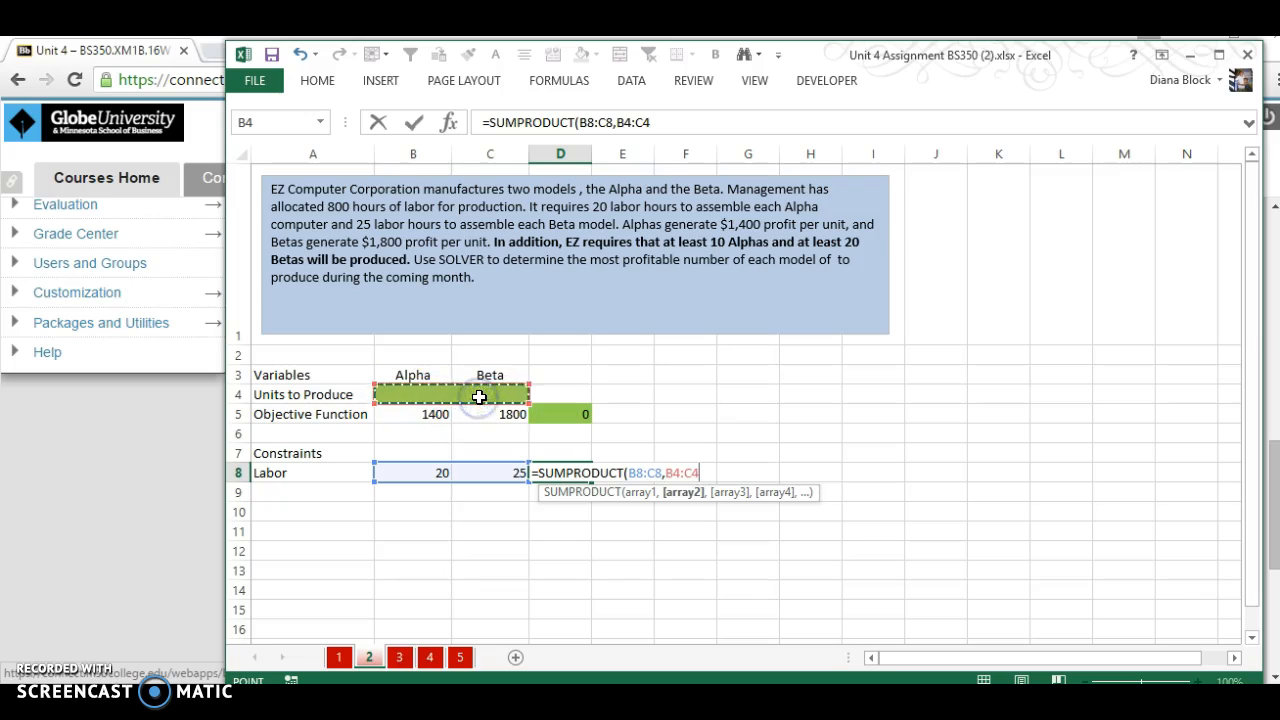
key(Return)
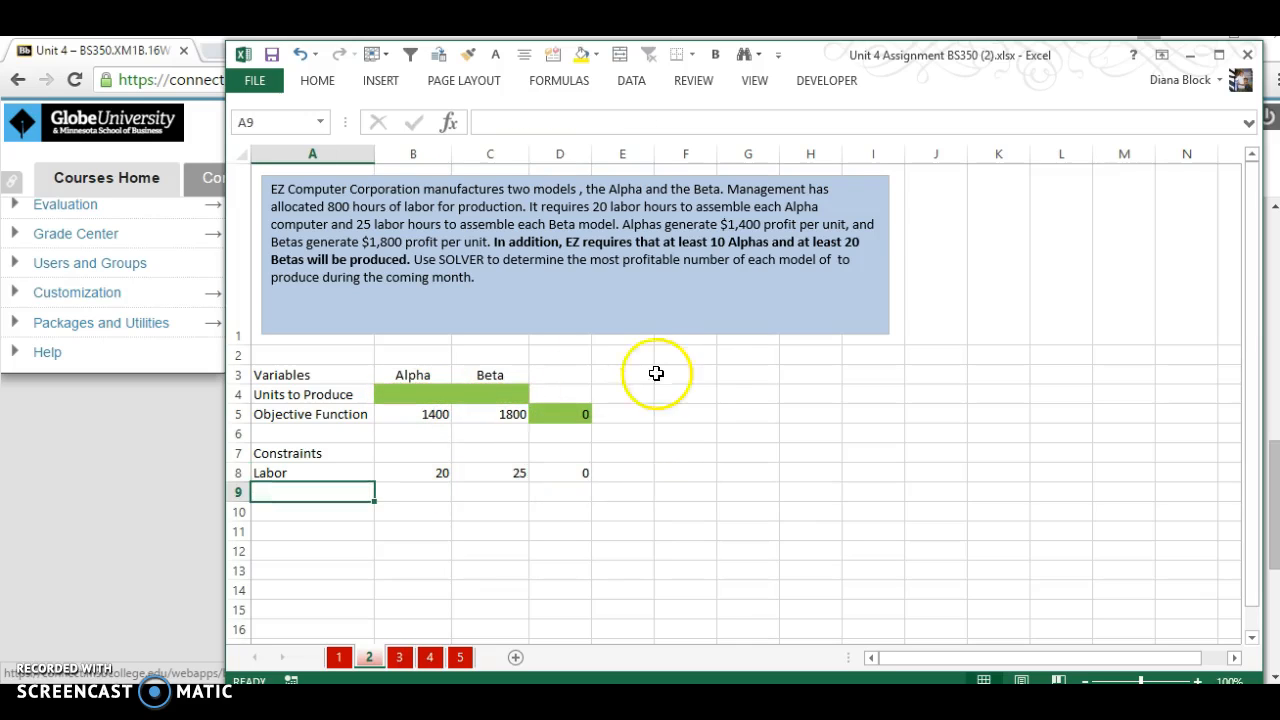
- Complete the Labor constraint with the <= sign in E8 and the 800-hour limit in F8
click(630, 474)
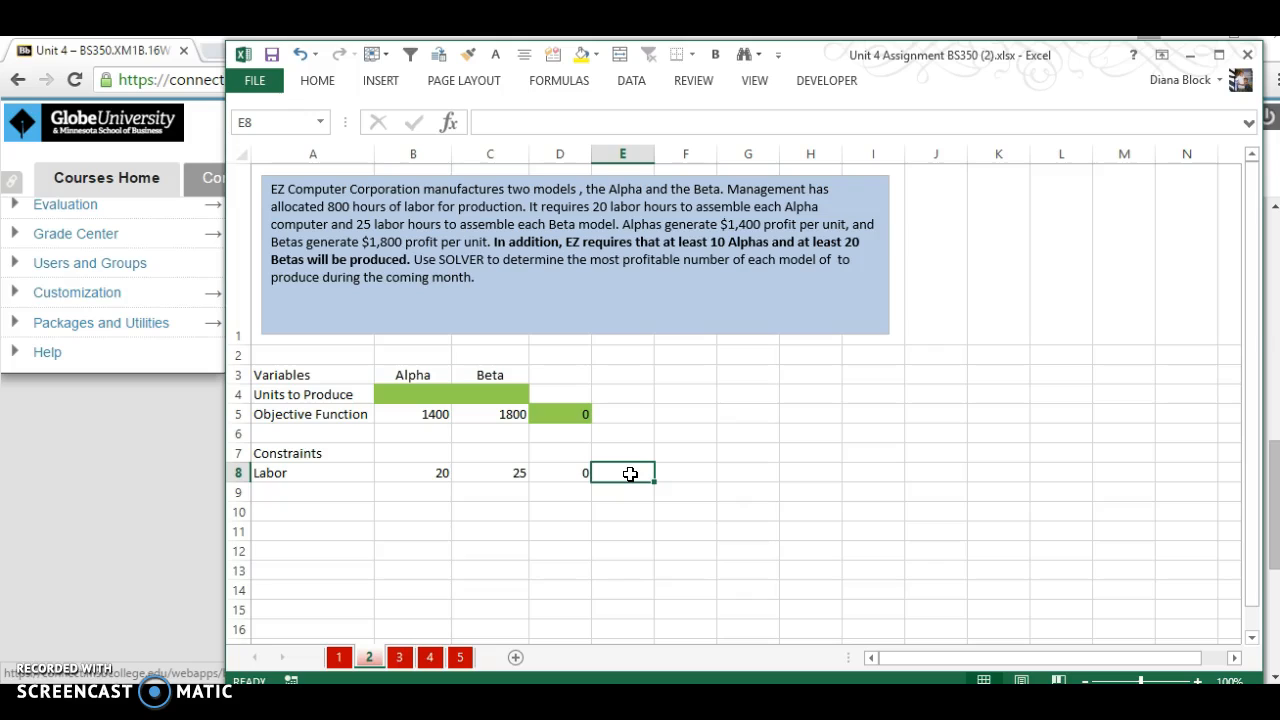
text(<)
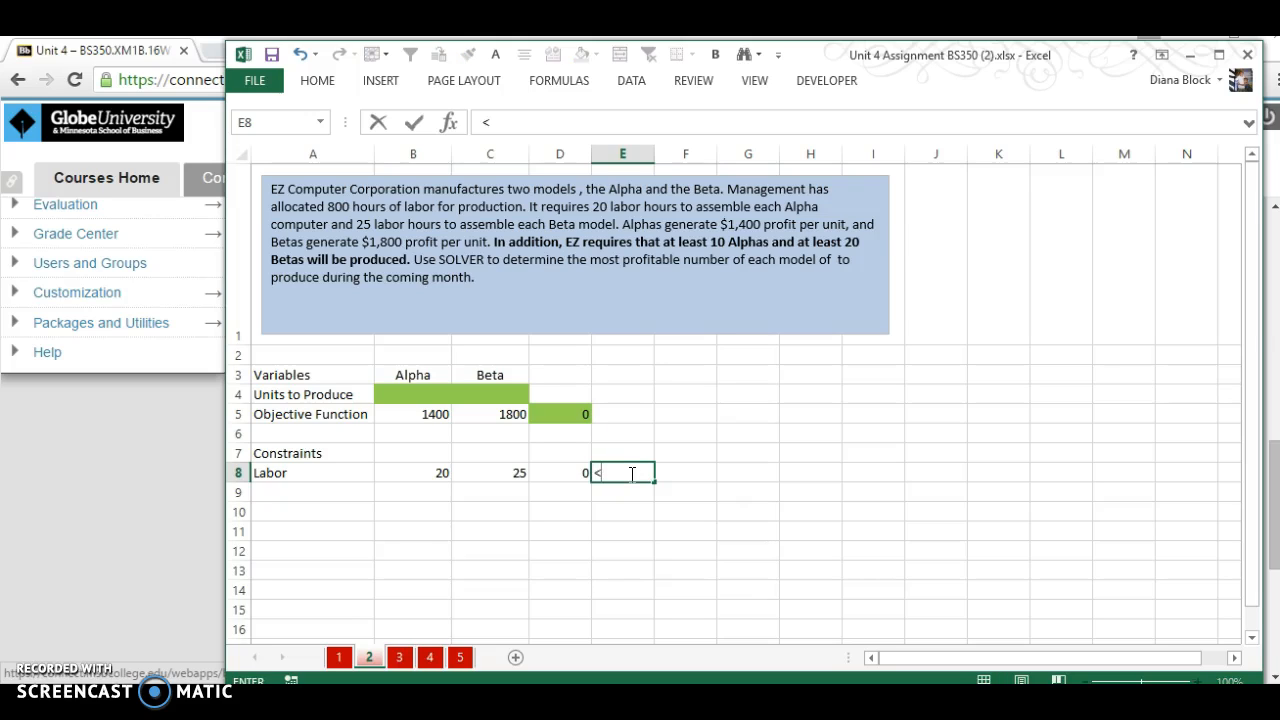
text(=)
key(Tab)
text(800)
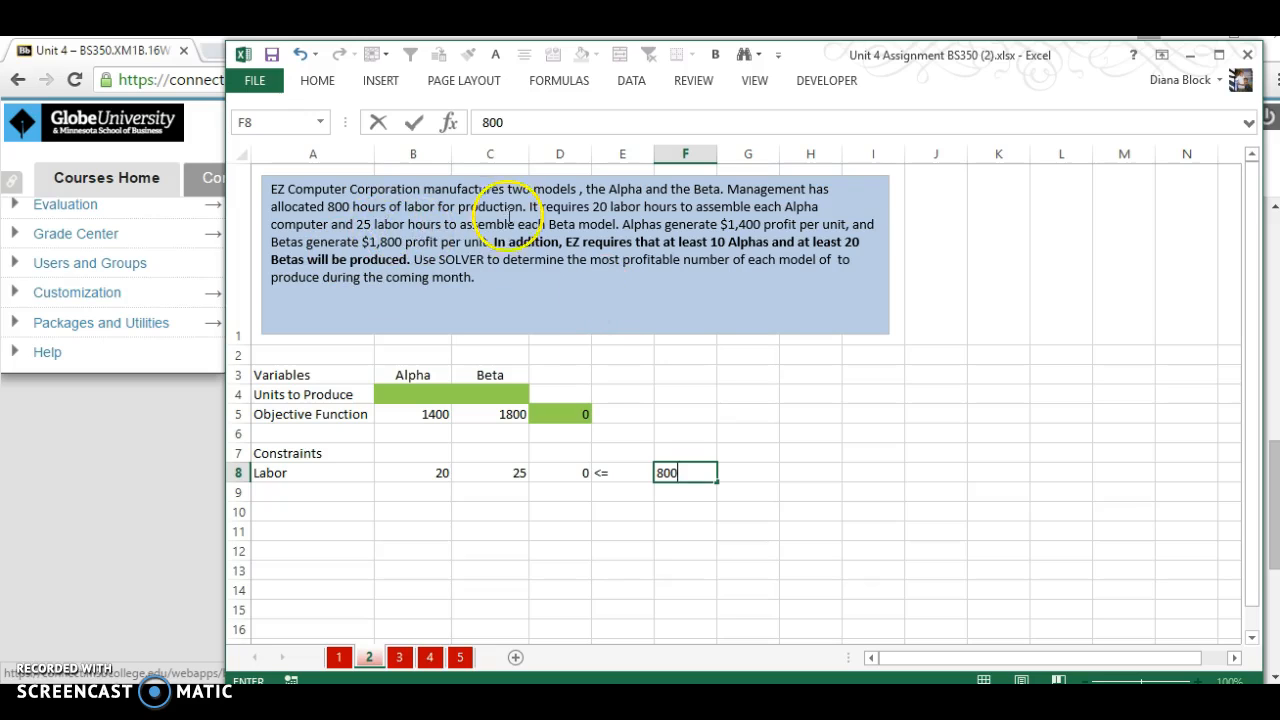
click(702, 533)
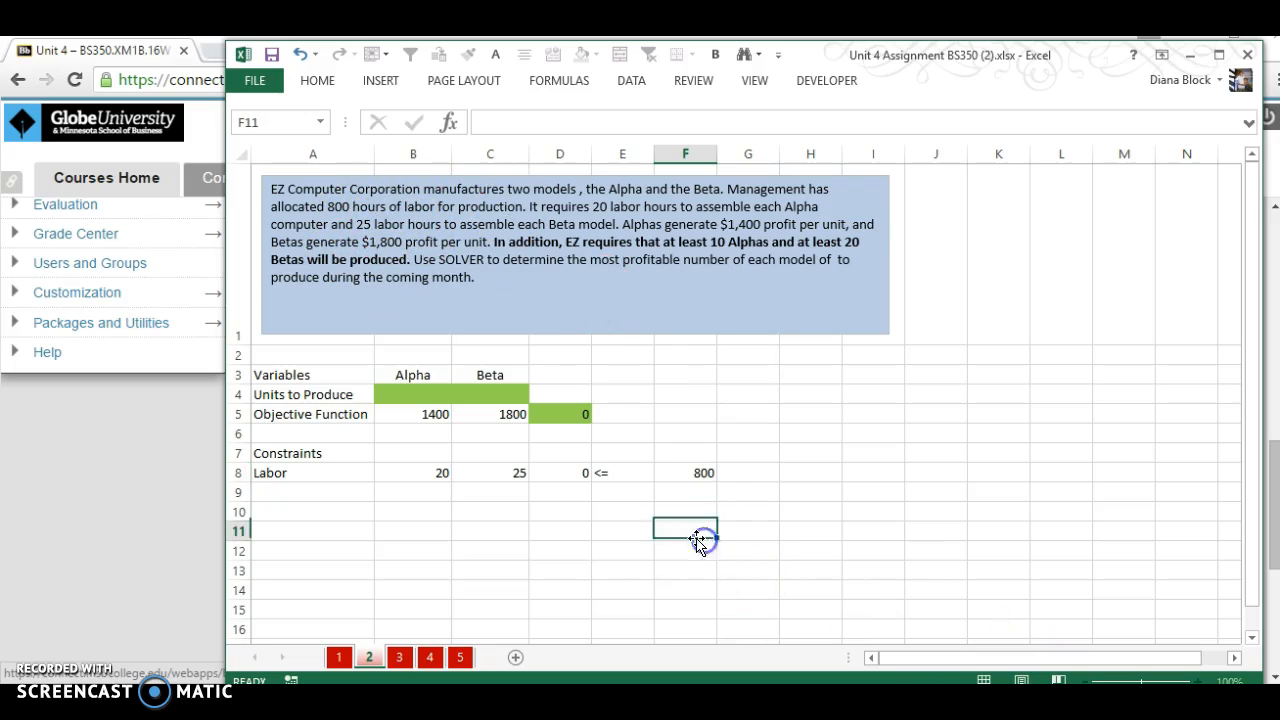
- Add a Minimums row in row 9 with 10 for Alpha in B9 and 20 for Beta in C9
click(305, 497)
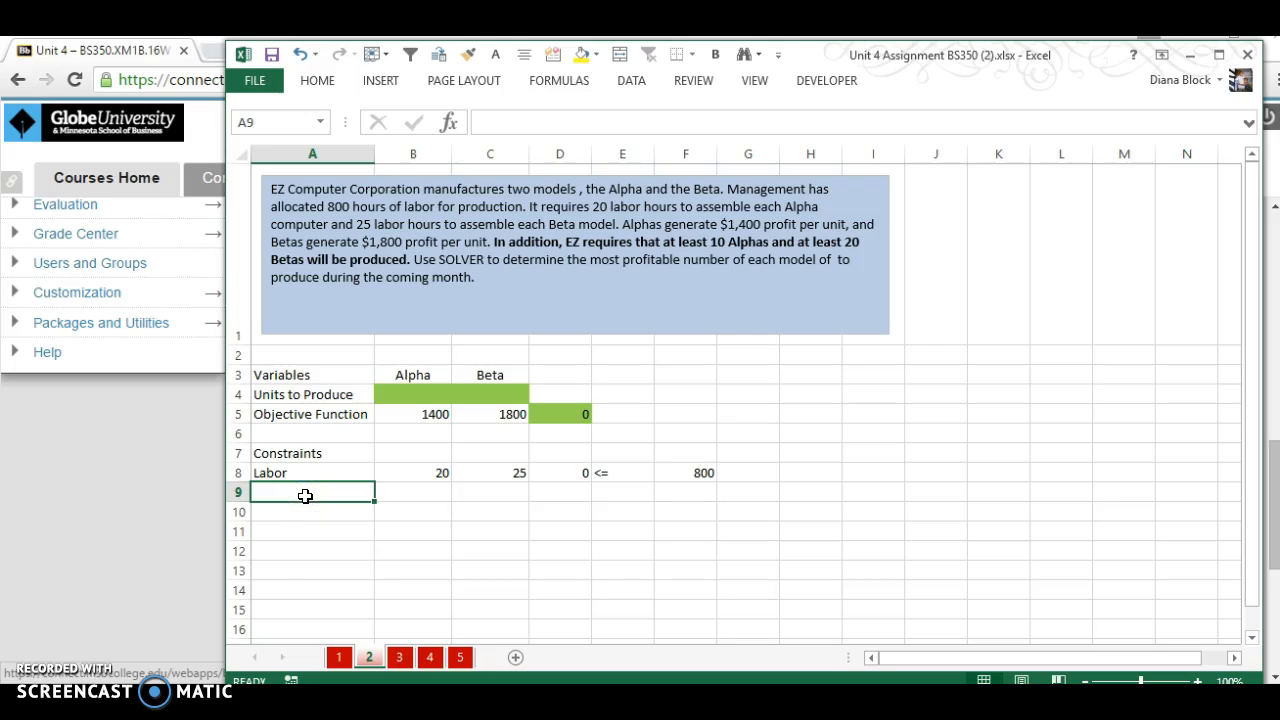
text(Minimums)
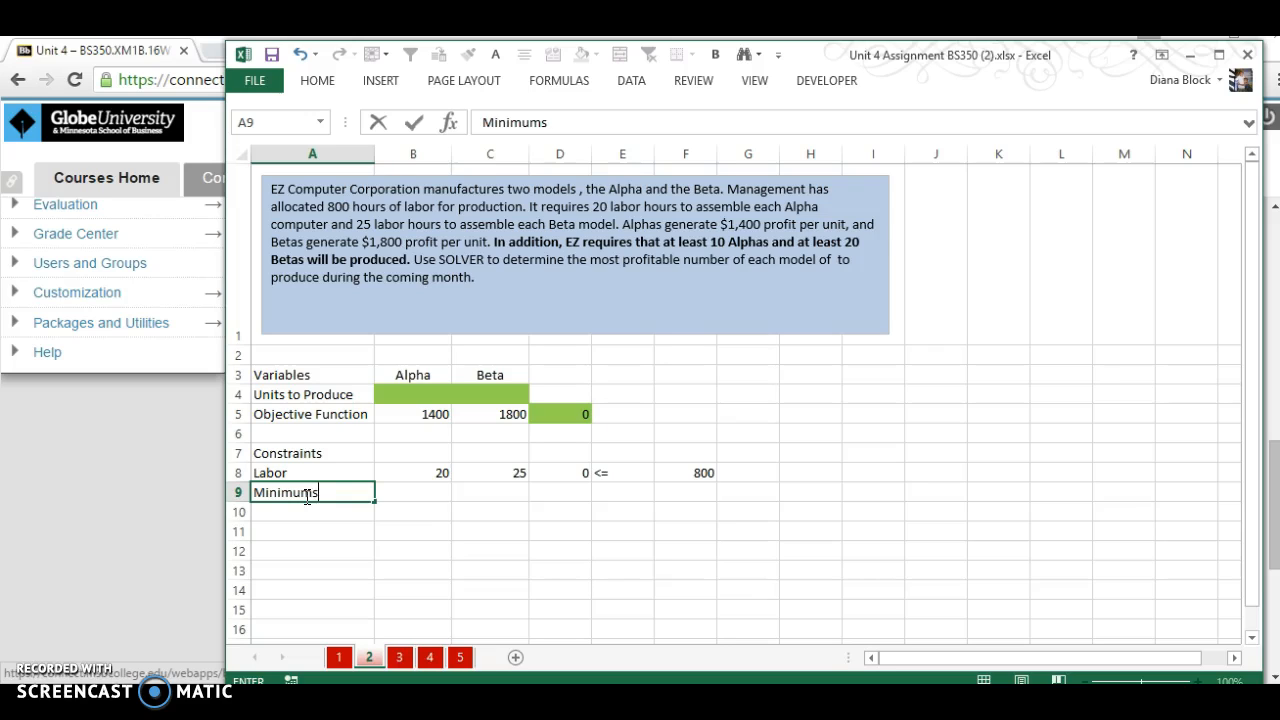
key(Tab)
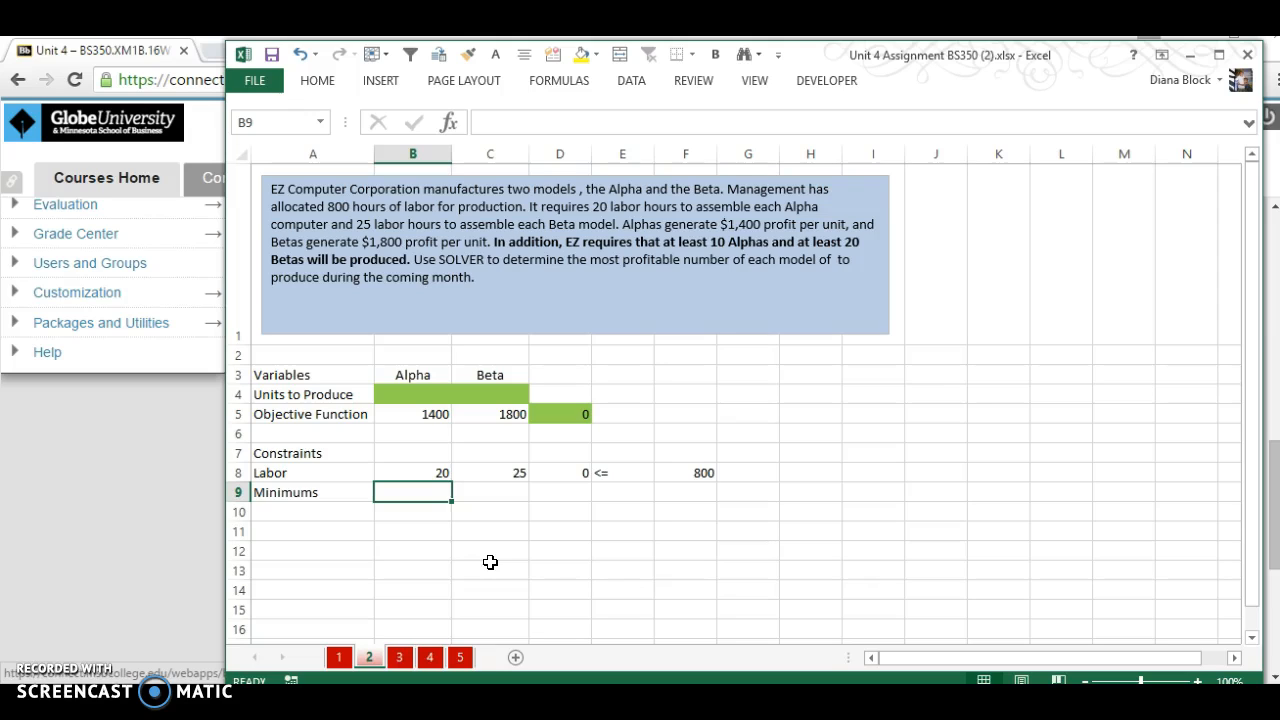
text(10)
key(Tab)
text(20)
click(563, 570)
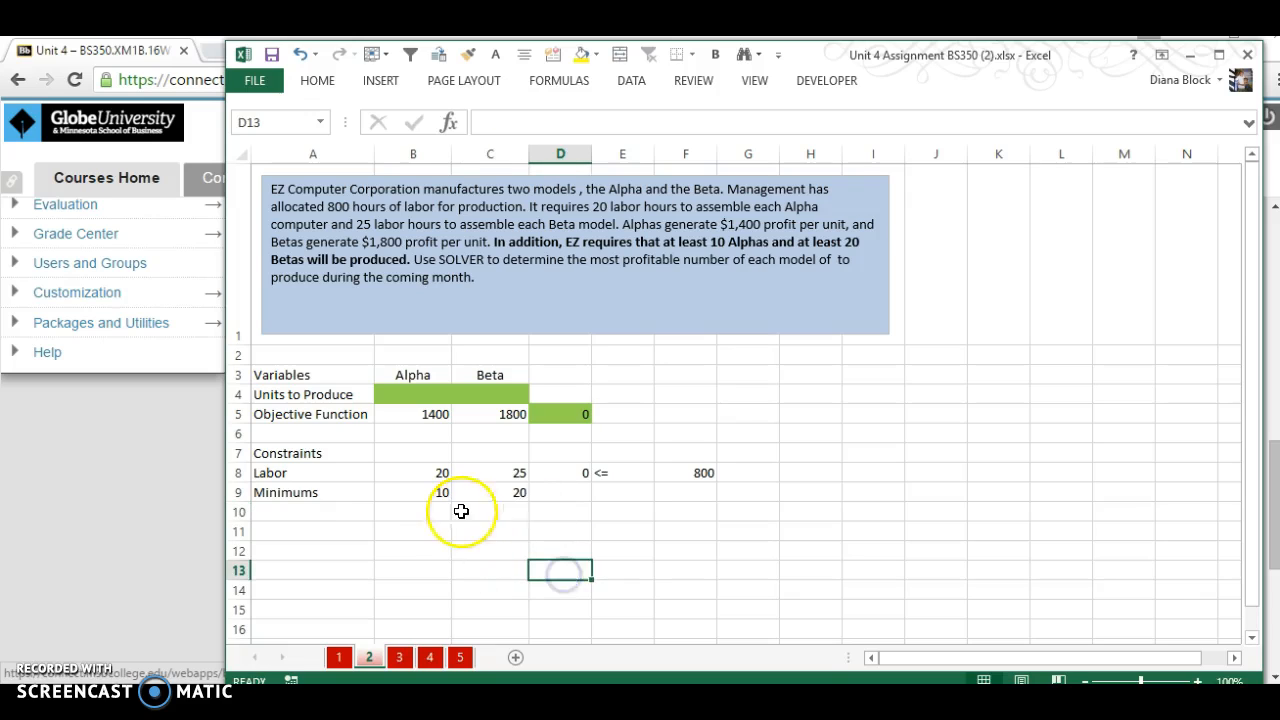
- Open Solver and set it to maximize the objective cell D5 by changing the variable cells B4:C4
click(578, 492)
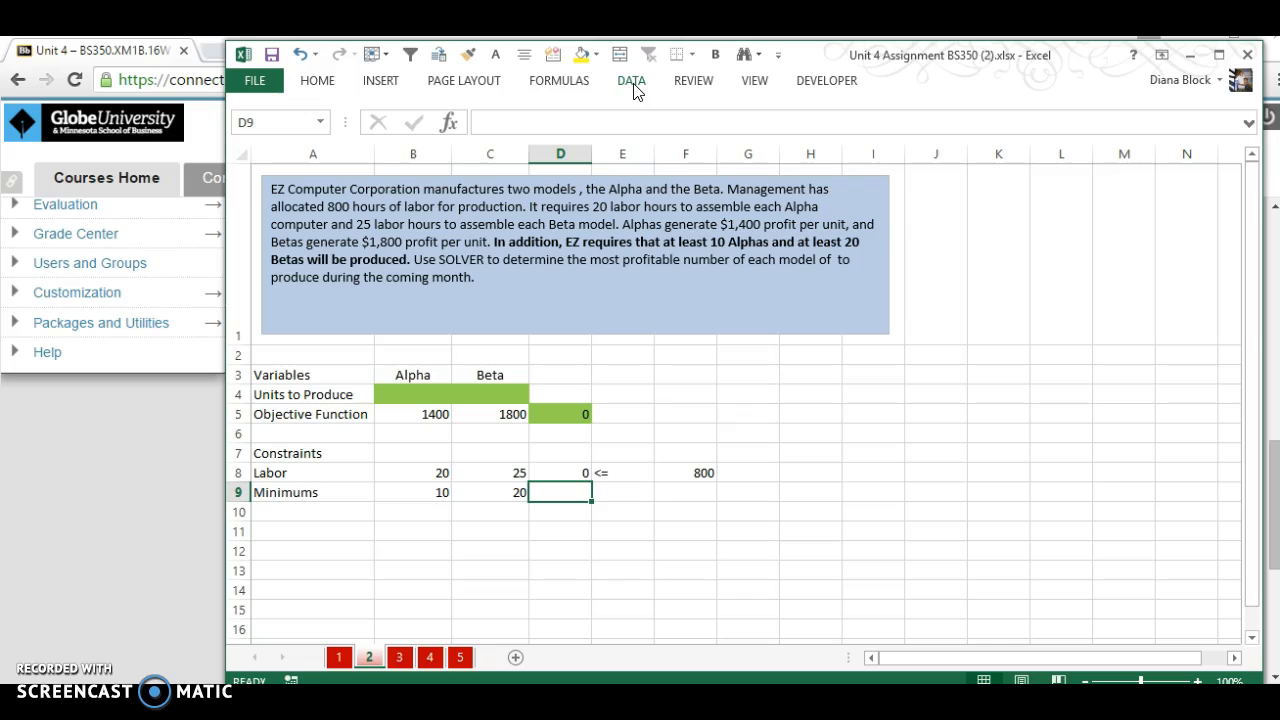
click(580, 473)
click(563, 411)
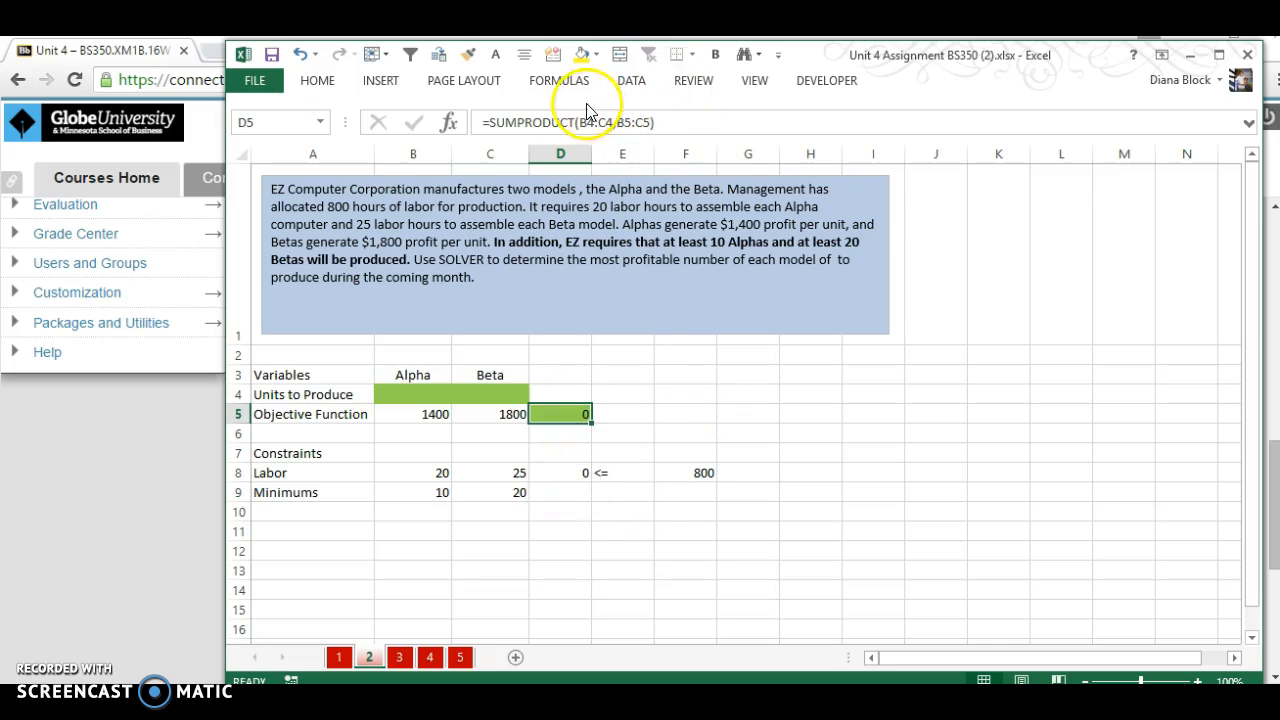
click(631, 80)
click(1100, 129)
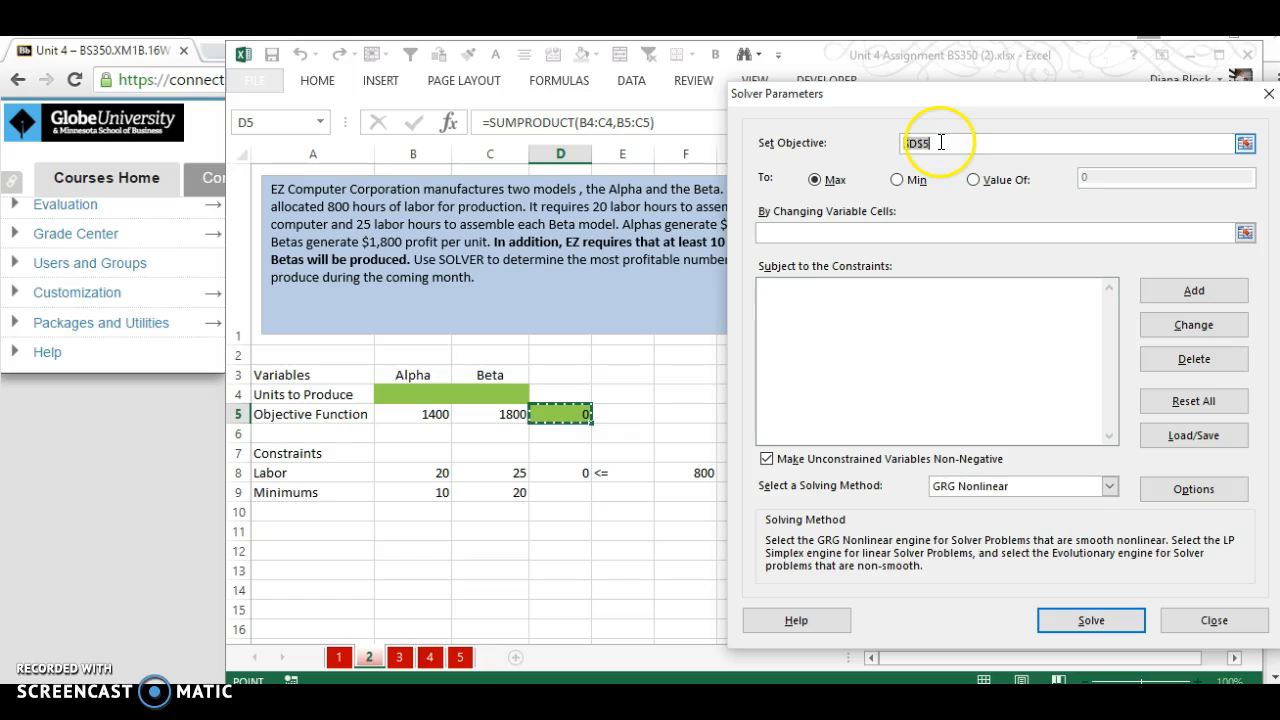
click(572, 414)
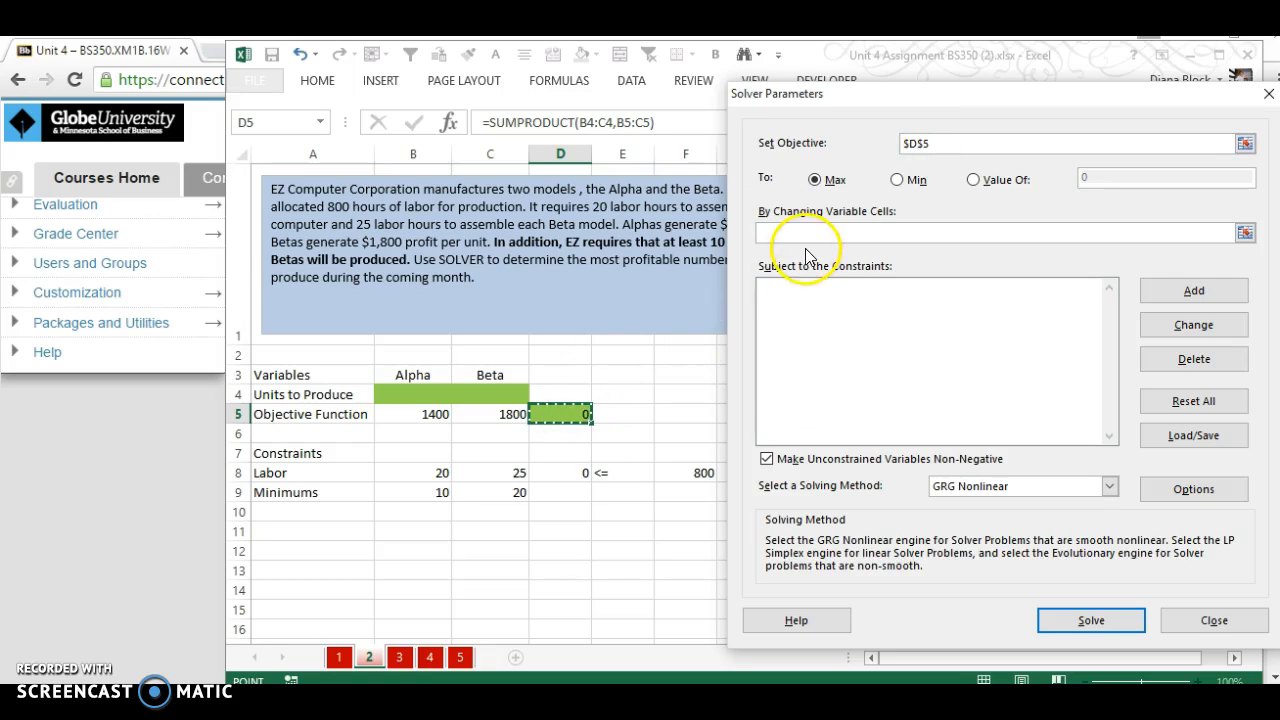
click(824, 181)
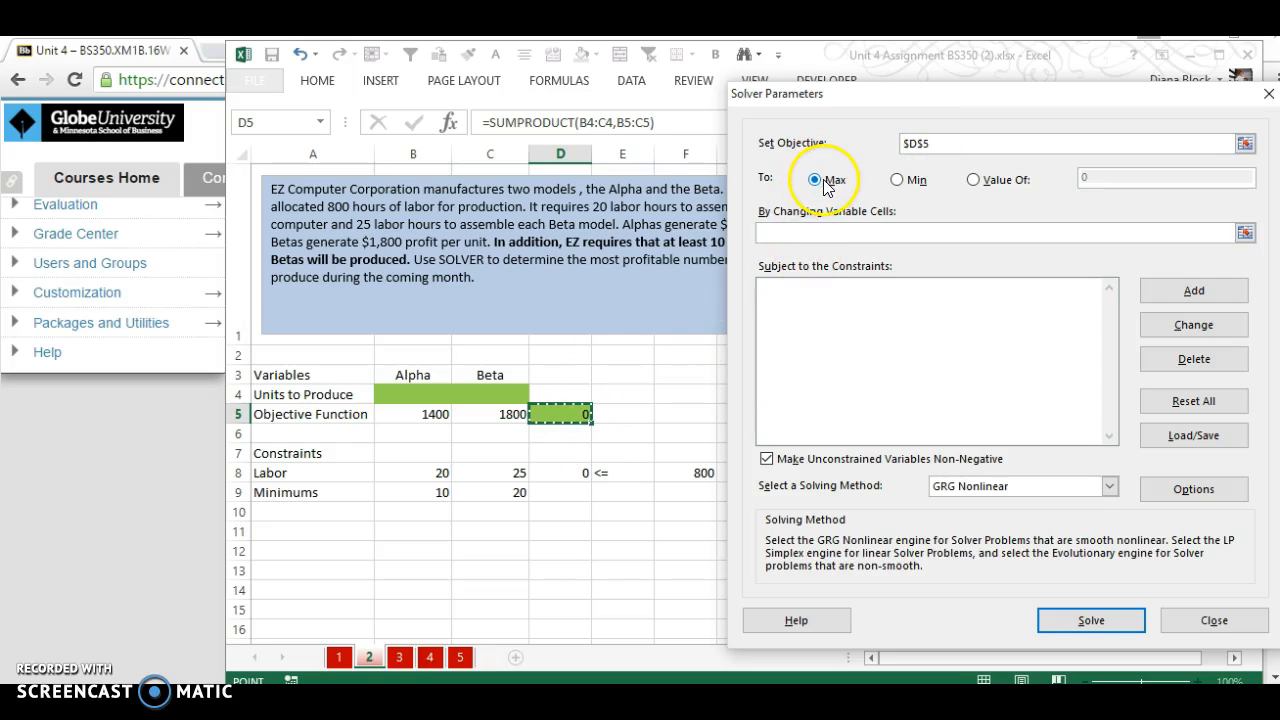
click(772, 233)
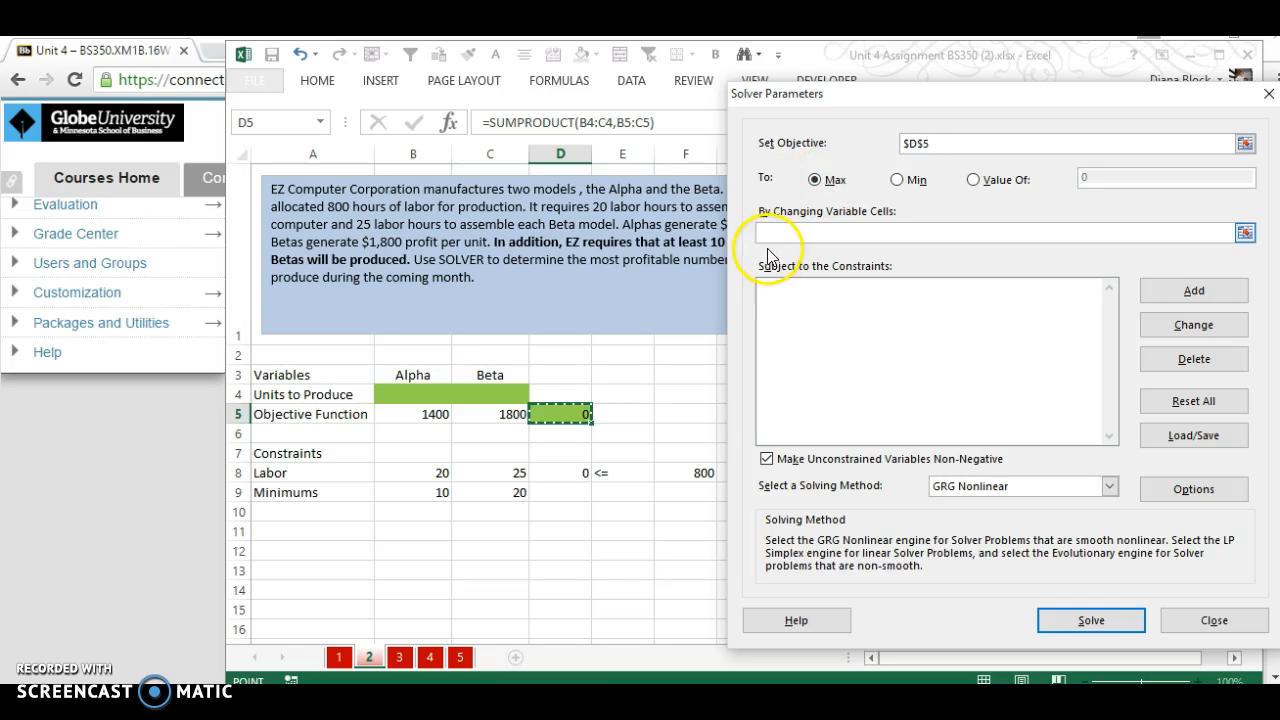
drag(395, 394, 470, 401)
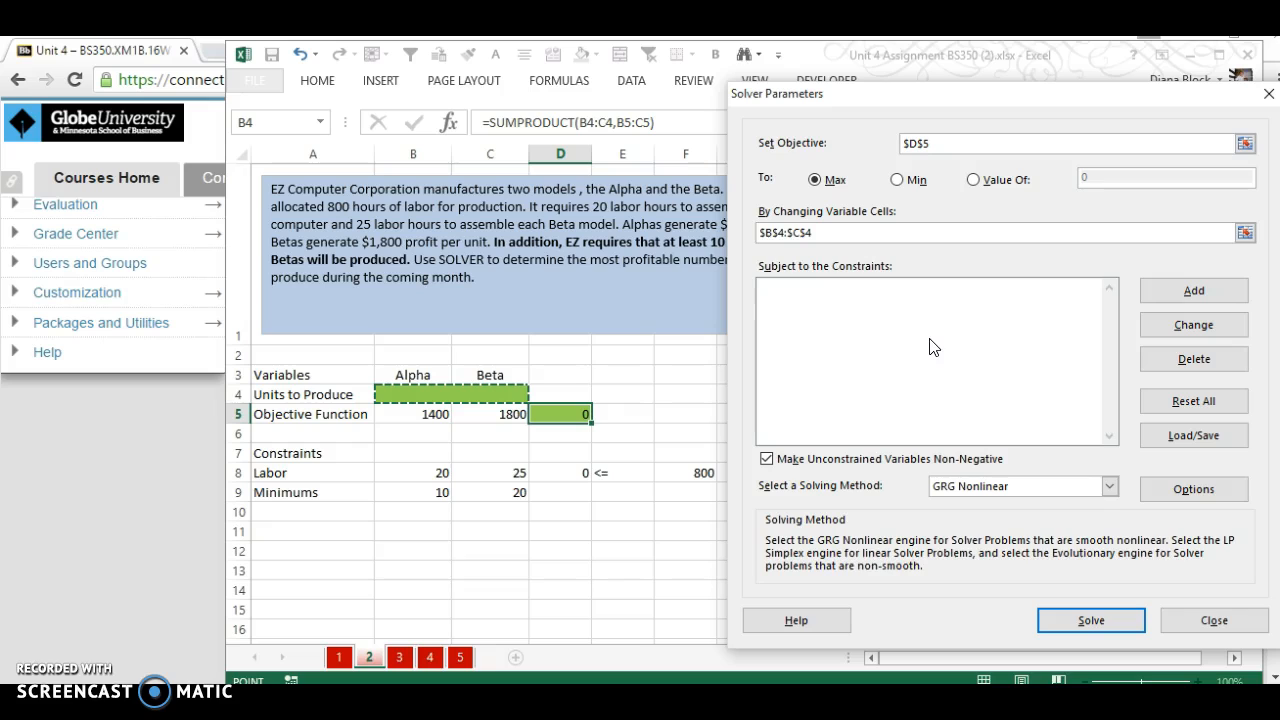
- Add the Solver labor constraint D8 <= F8
click(1195, 291)
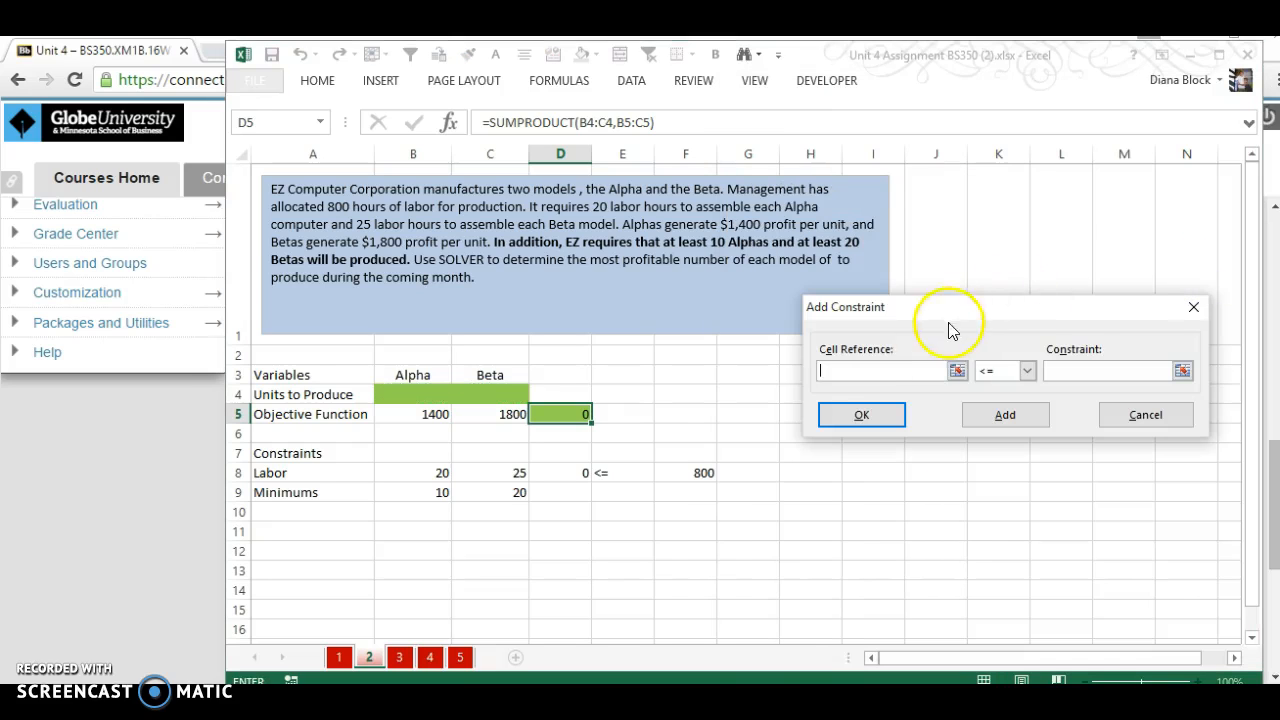
click(579, 472)
click(1068, 371)
click(690, 473)
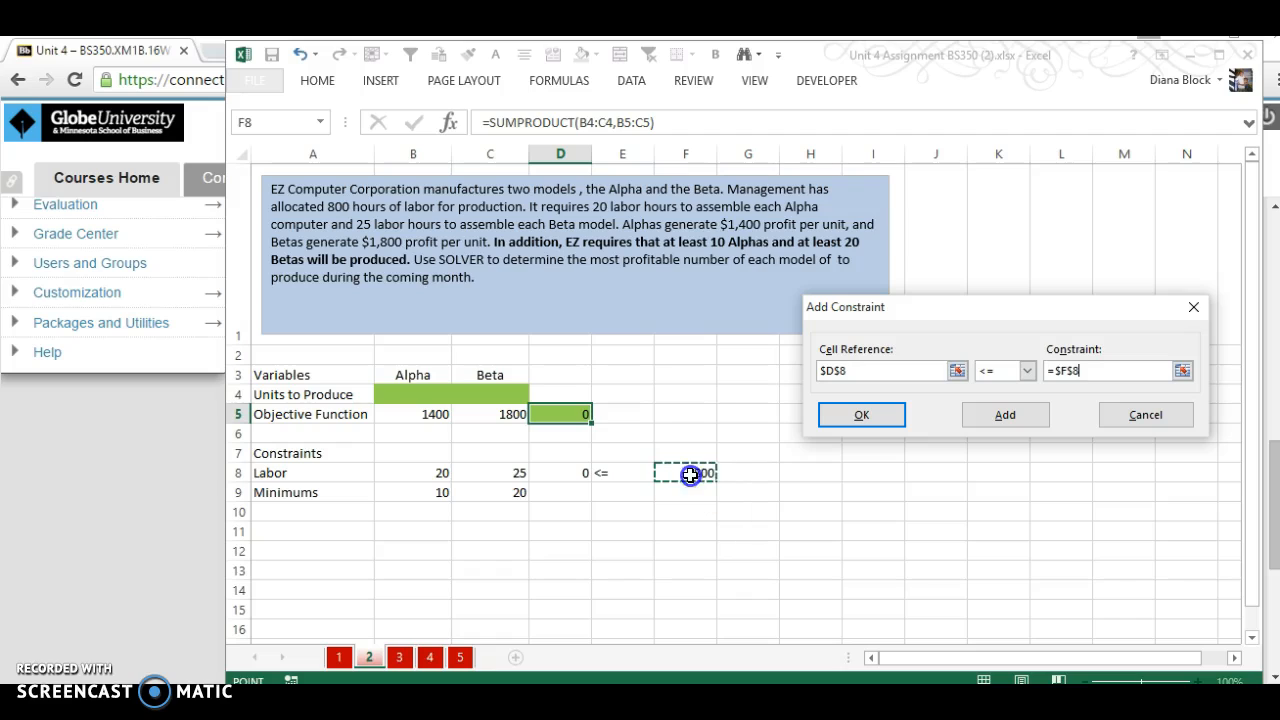
click(1006, 416)
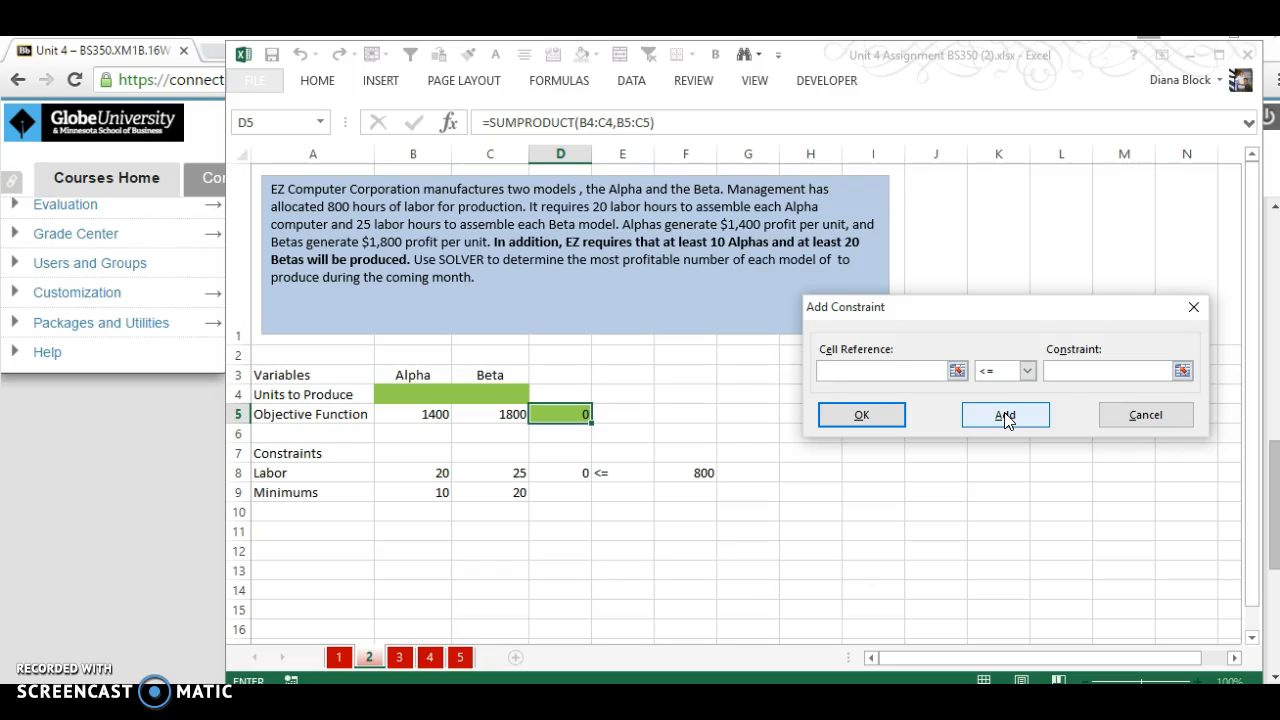
- Add the Solver constraint B4 >= 10 for the minimum number of Alphas
click(404, 395)
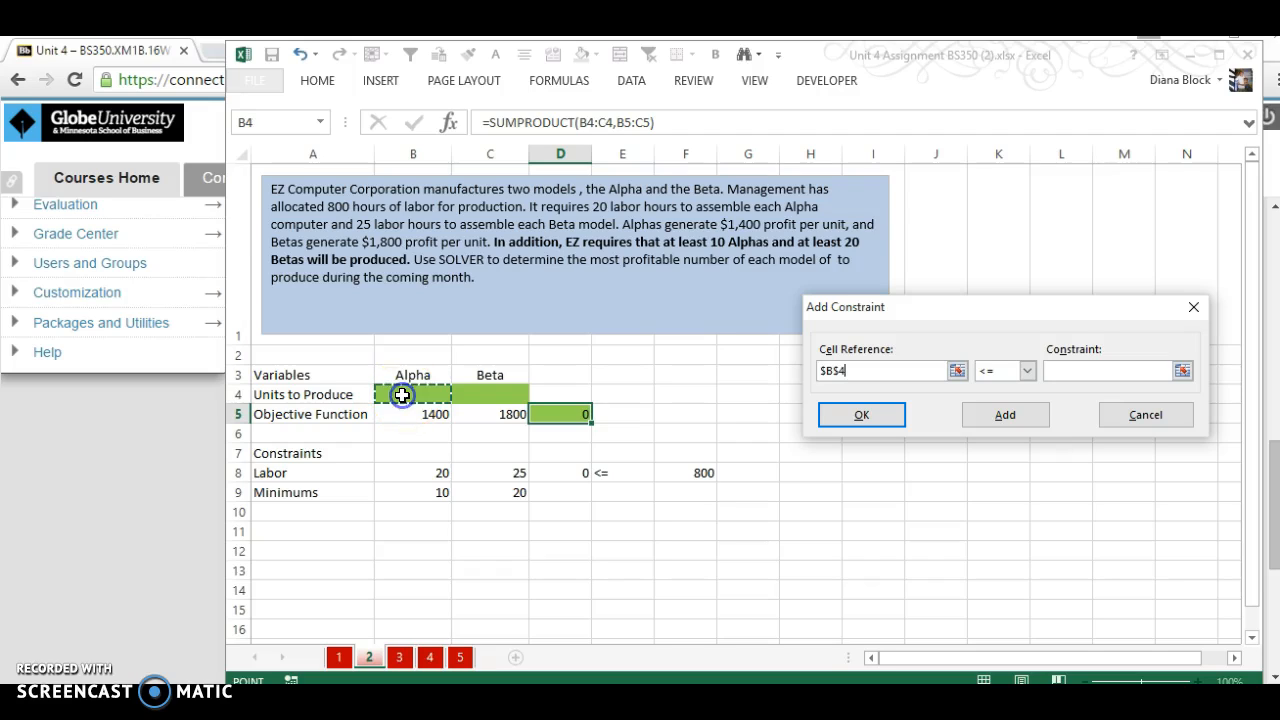
click(1028, 372)
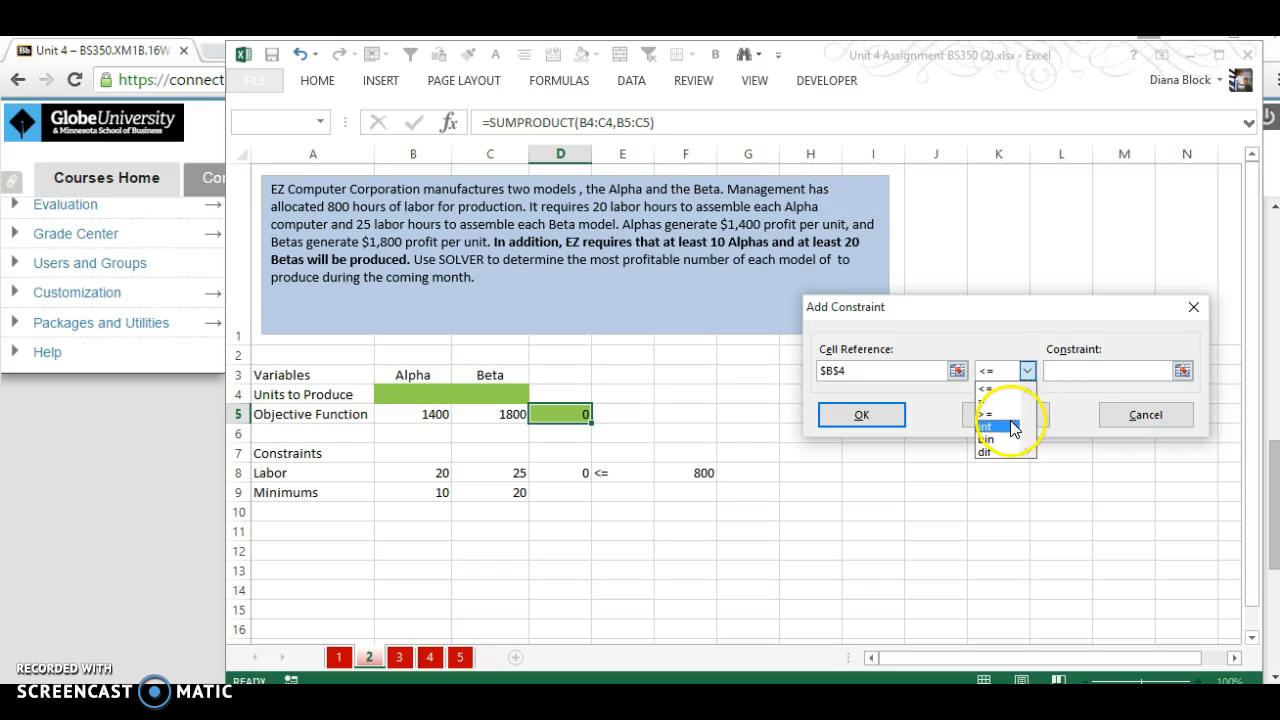
click(988, 413)
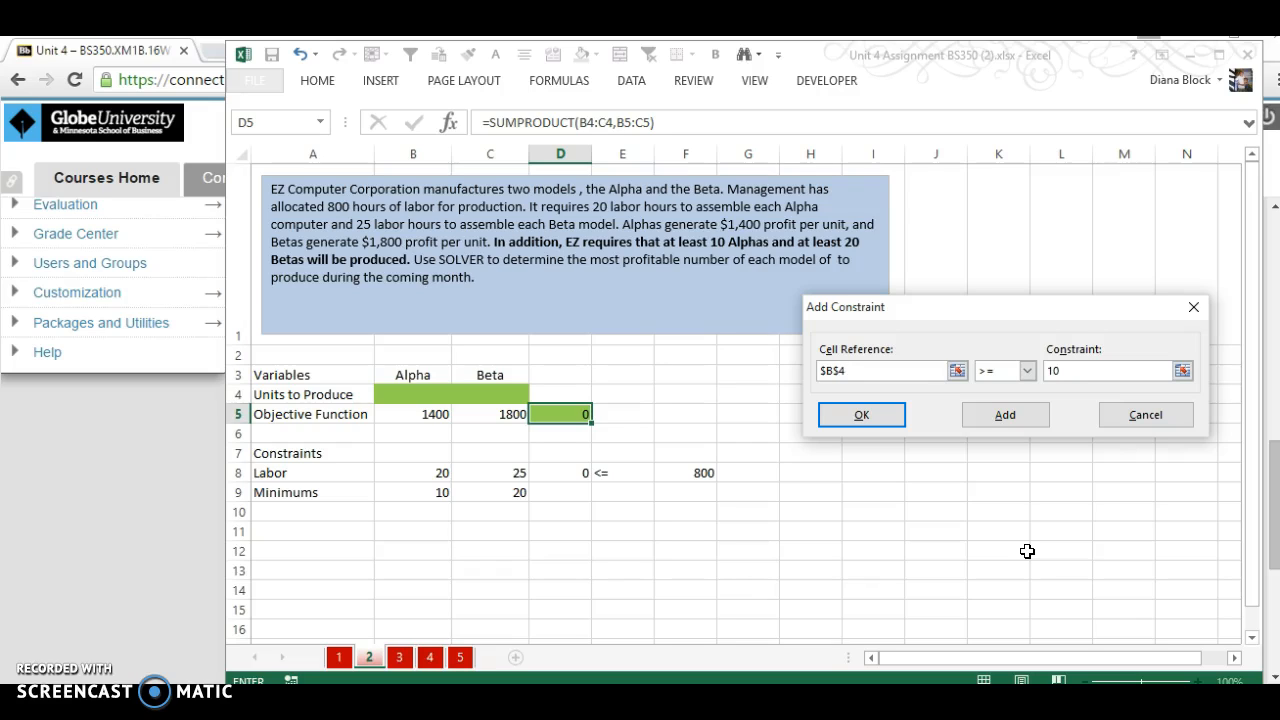
click(997, 417)
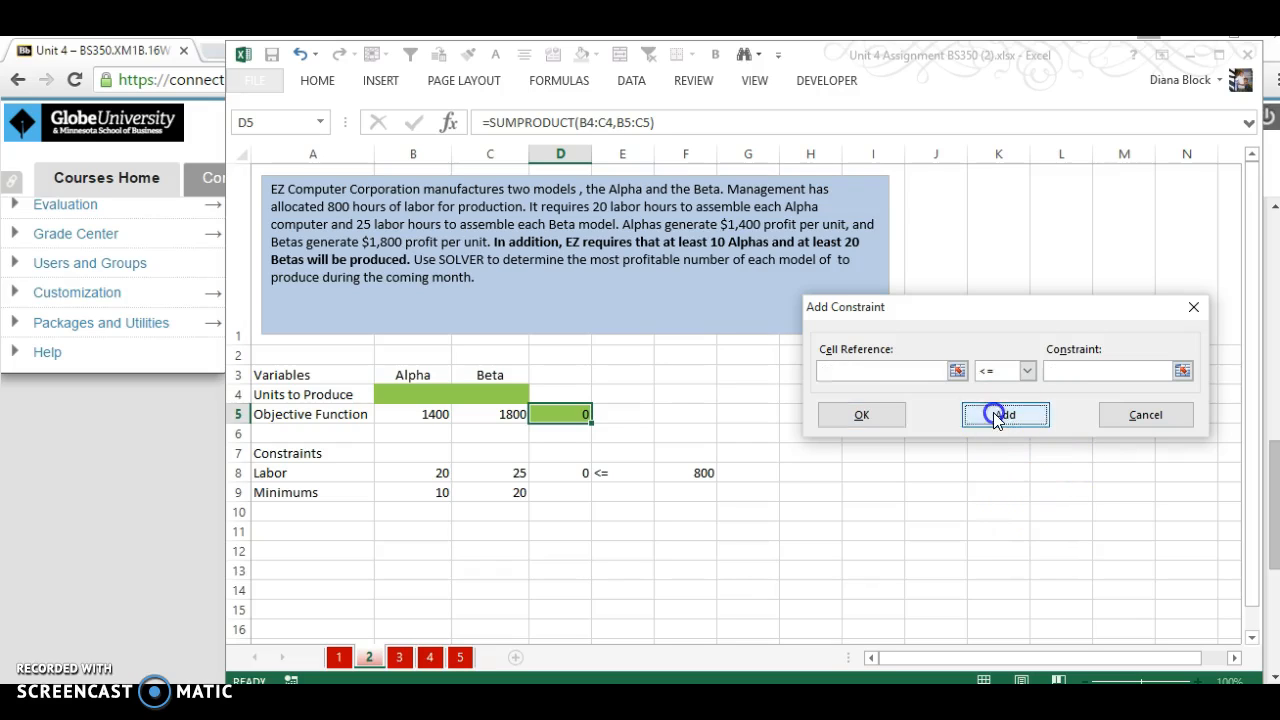
click(496, 393)
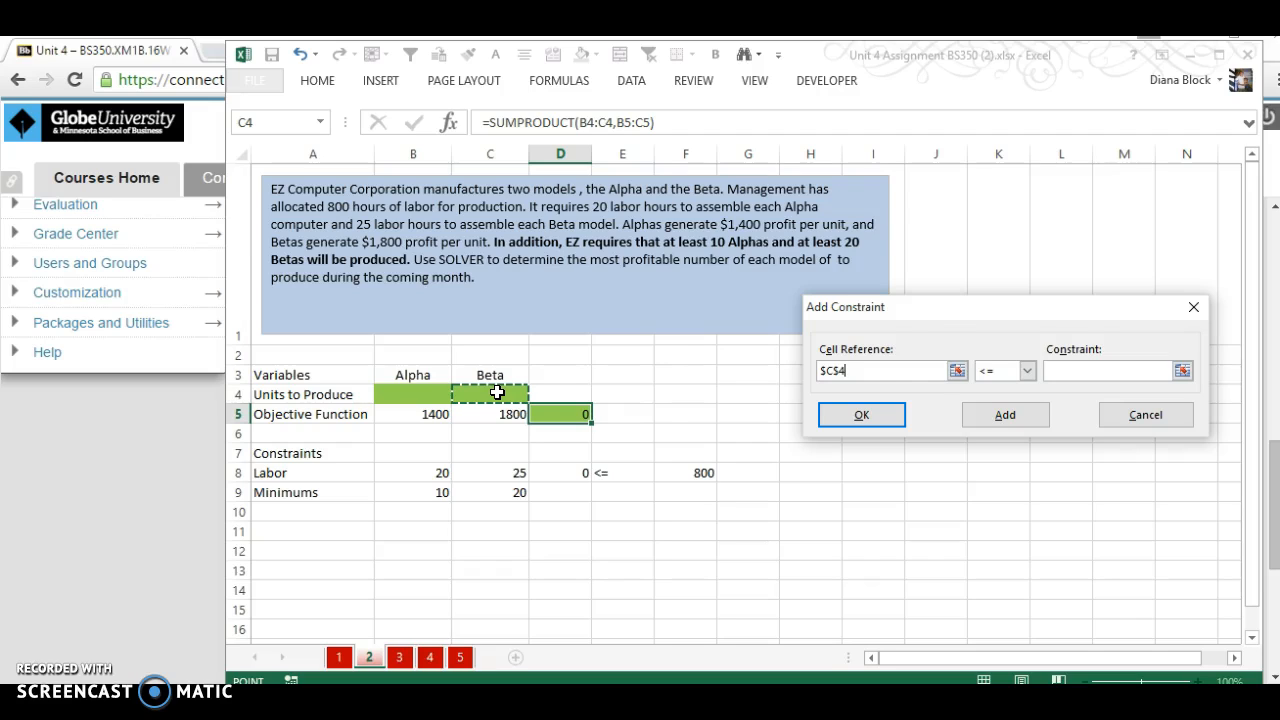
click(1027, 371)
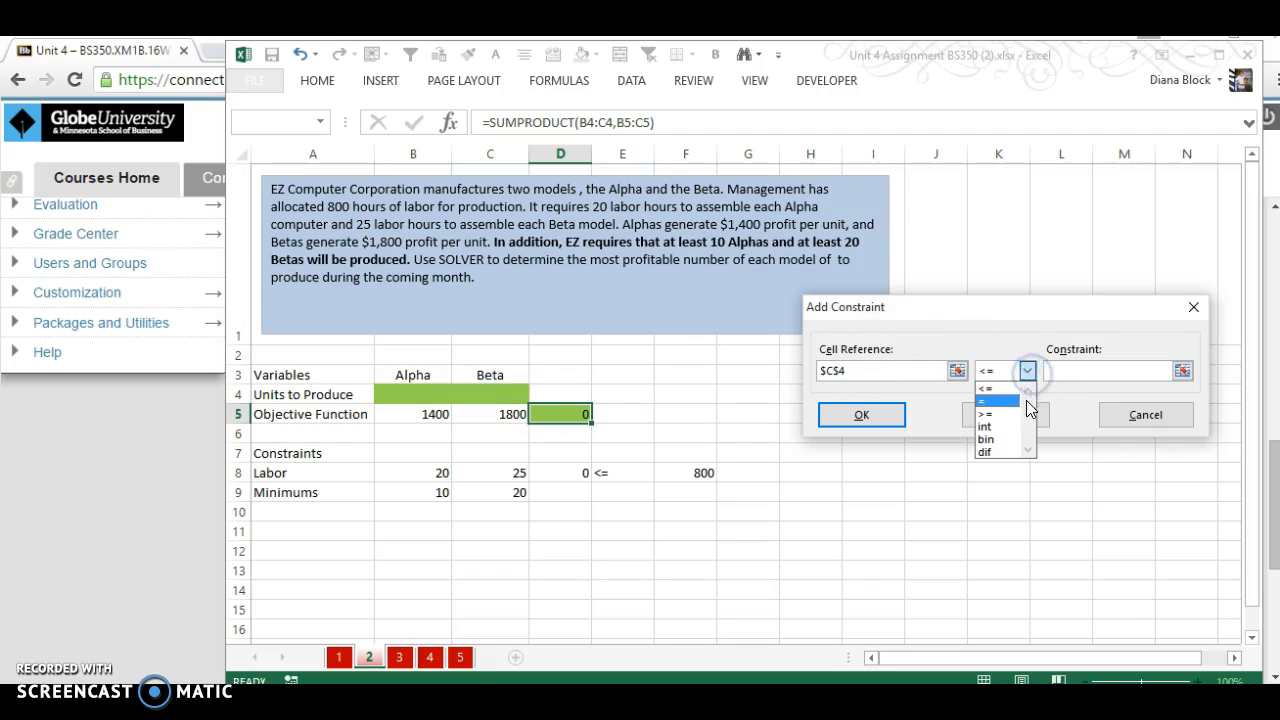
click(1005, 413)
click(1076, 367)
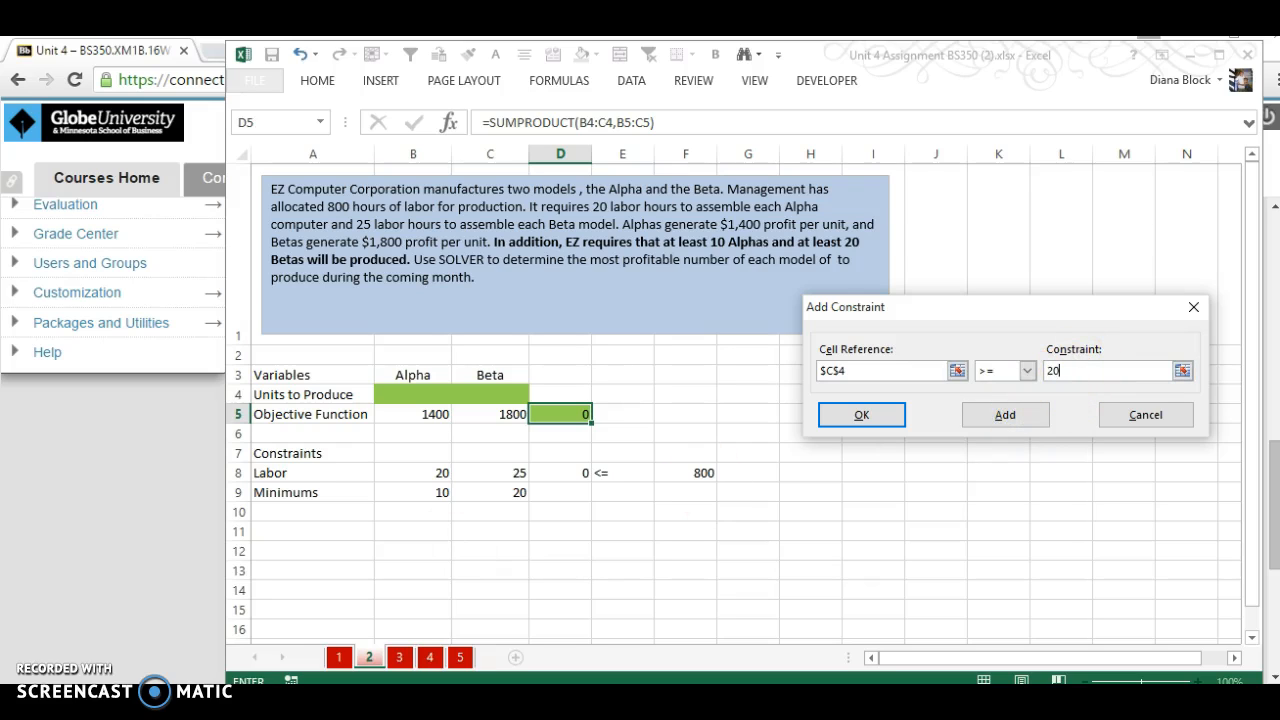
key(Escape)
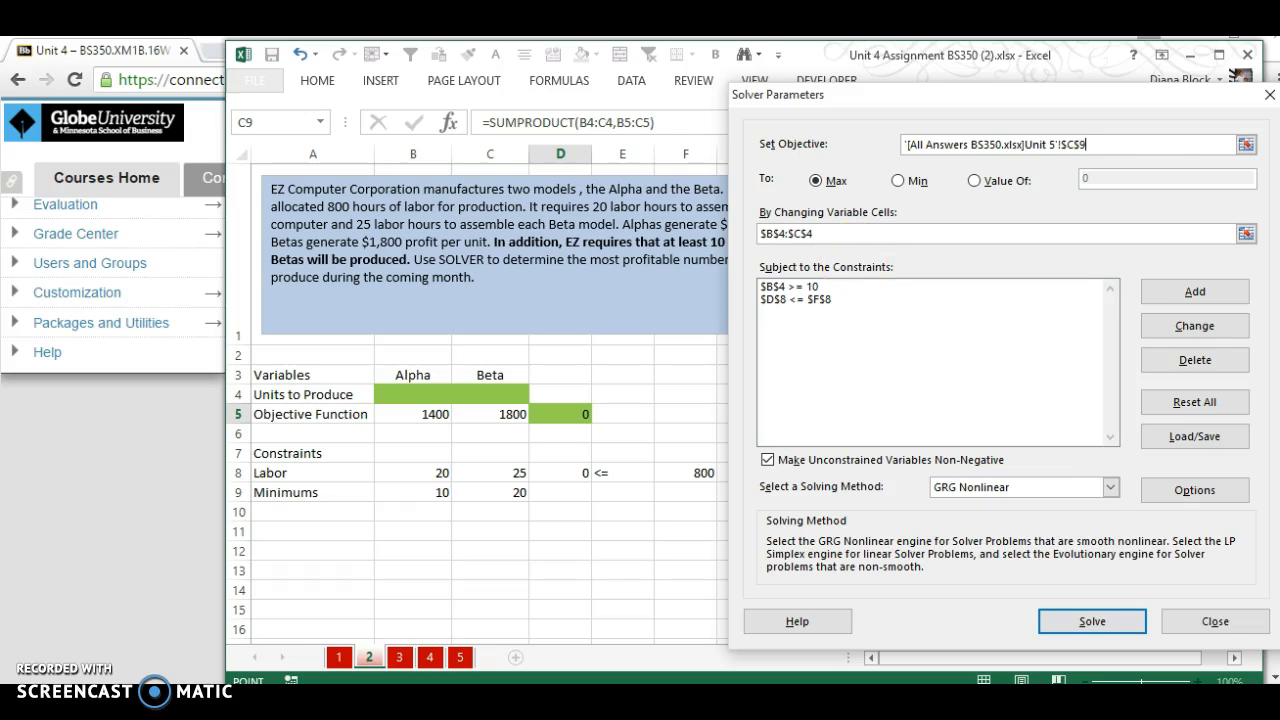
- Set Solver's objective back to D5 and add the constraint C4 >= 20 for the minimum number of Betas
drag(1130, 148, 709, 76)
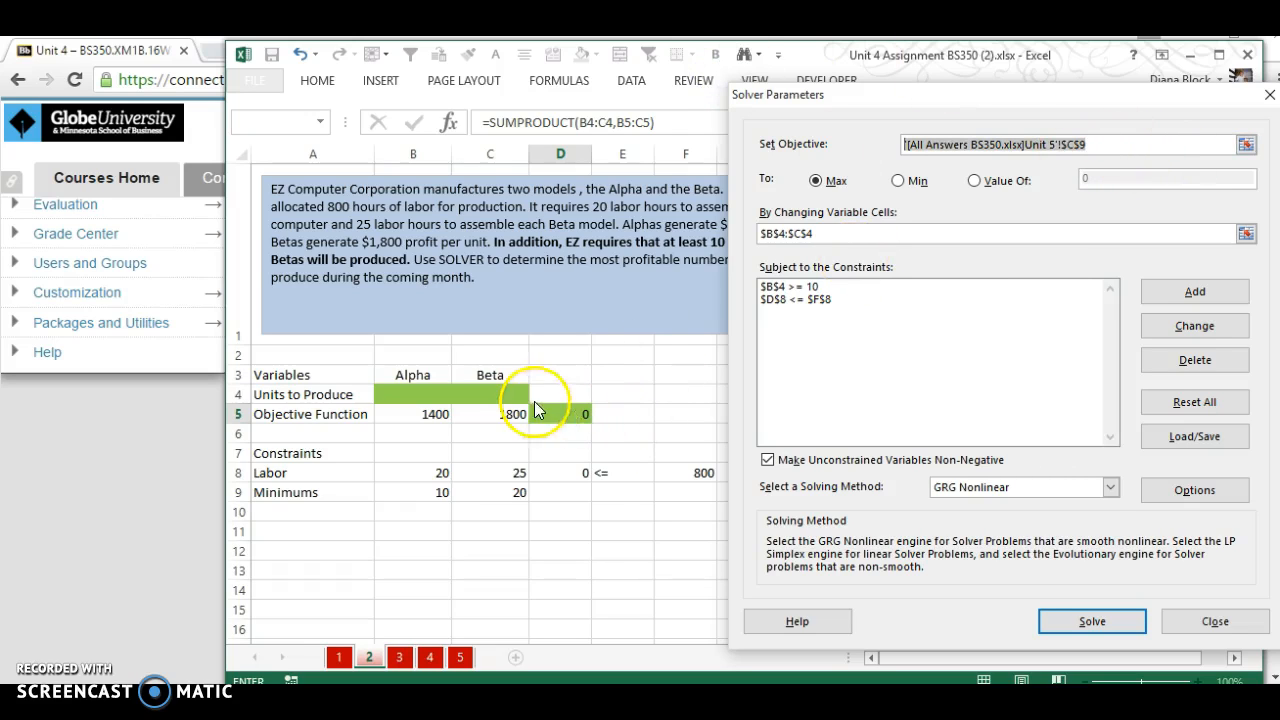
click(548, 414)
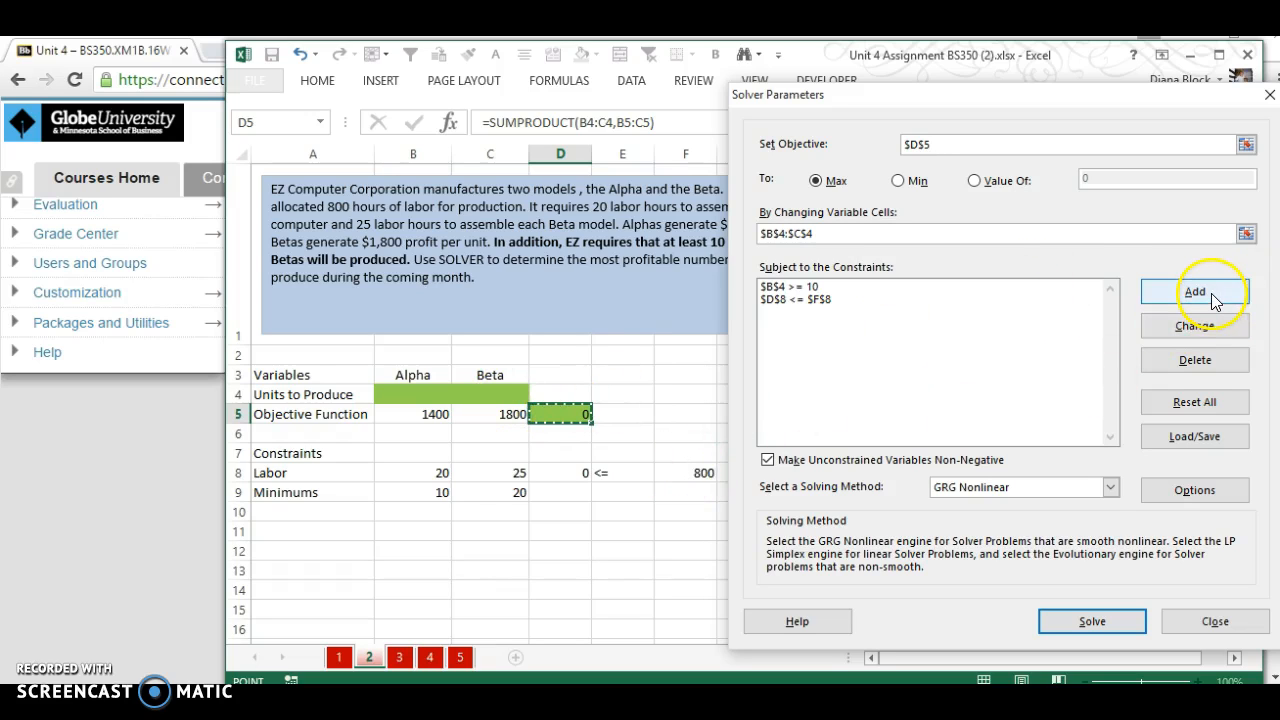
click(1211, 293)
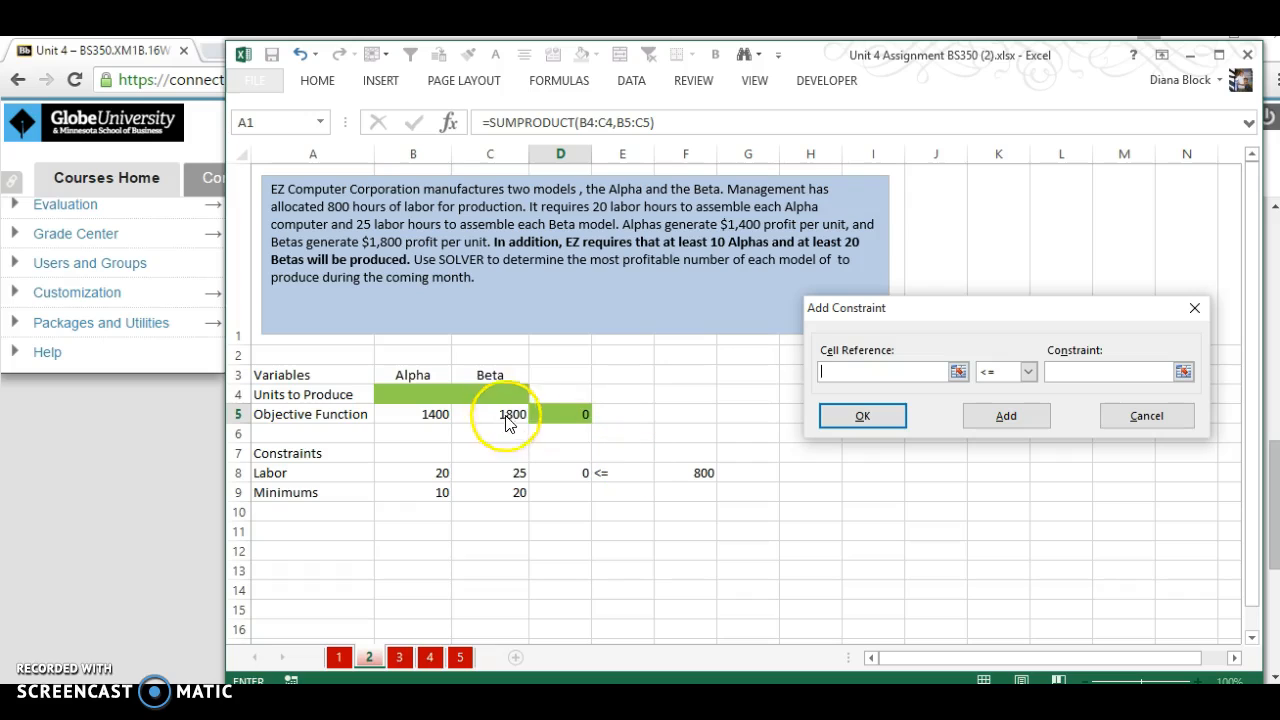
click(502, 394)
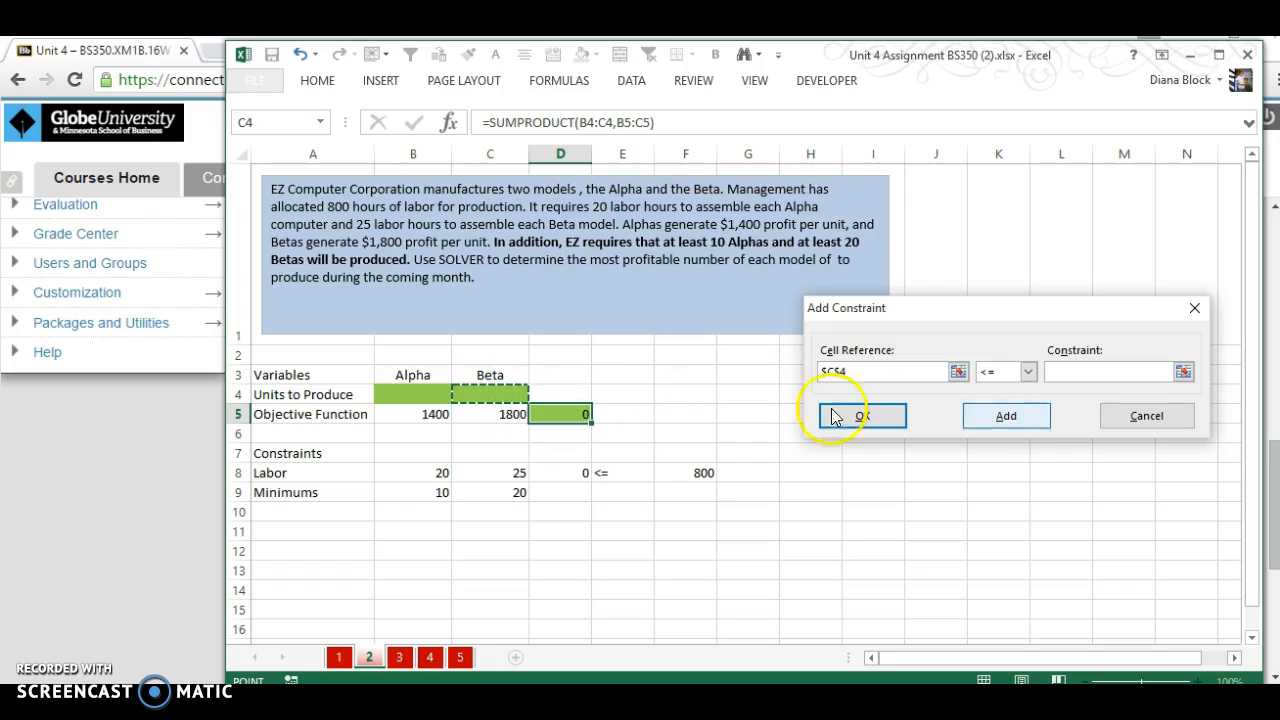
click(1027, 371)
click(1013, 415)
click(1100, 368)
text(20)
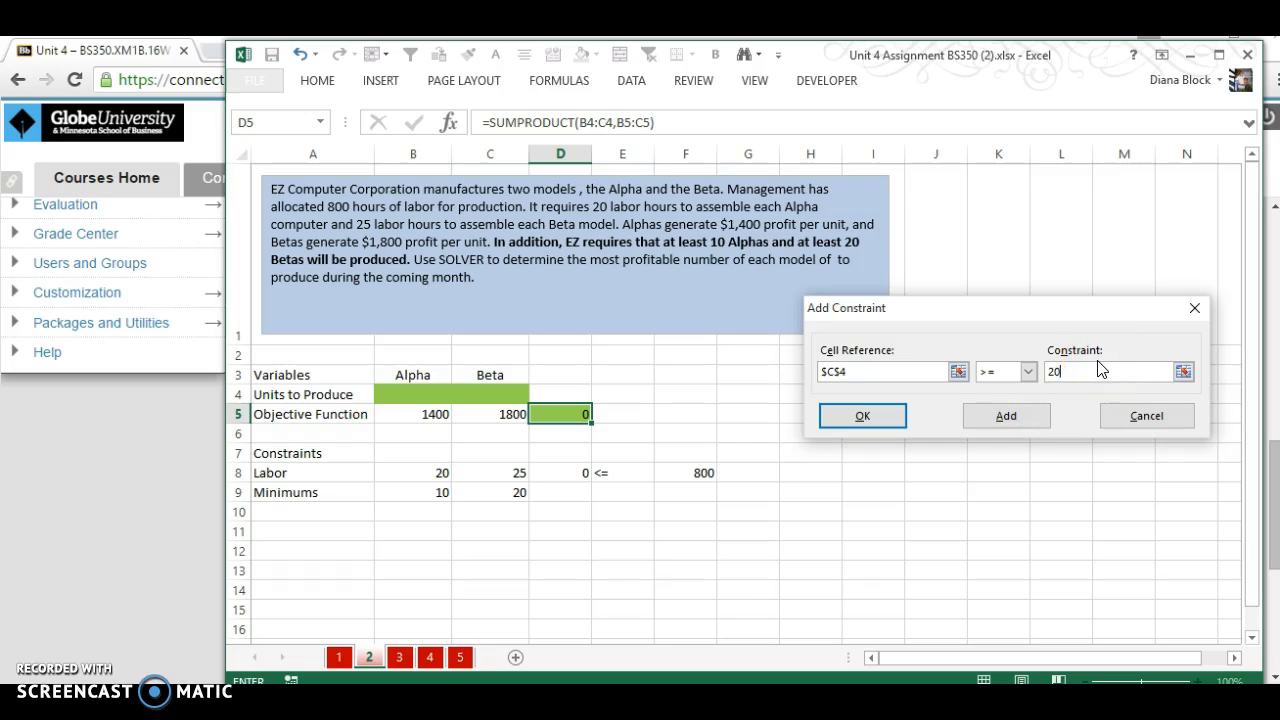
click(860, 415)
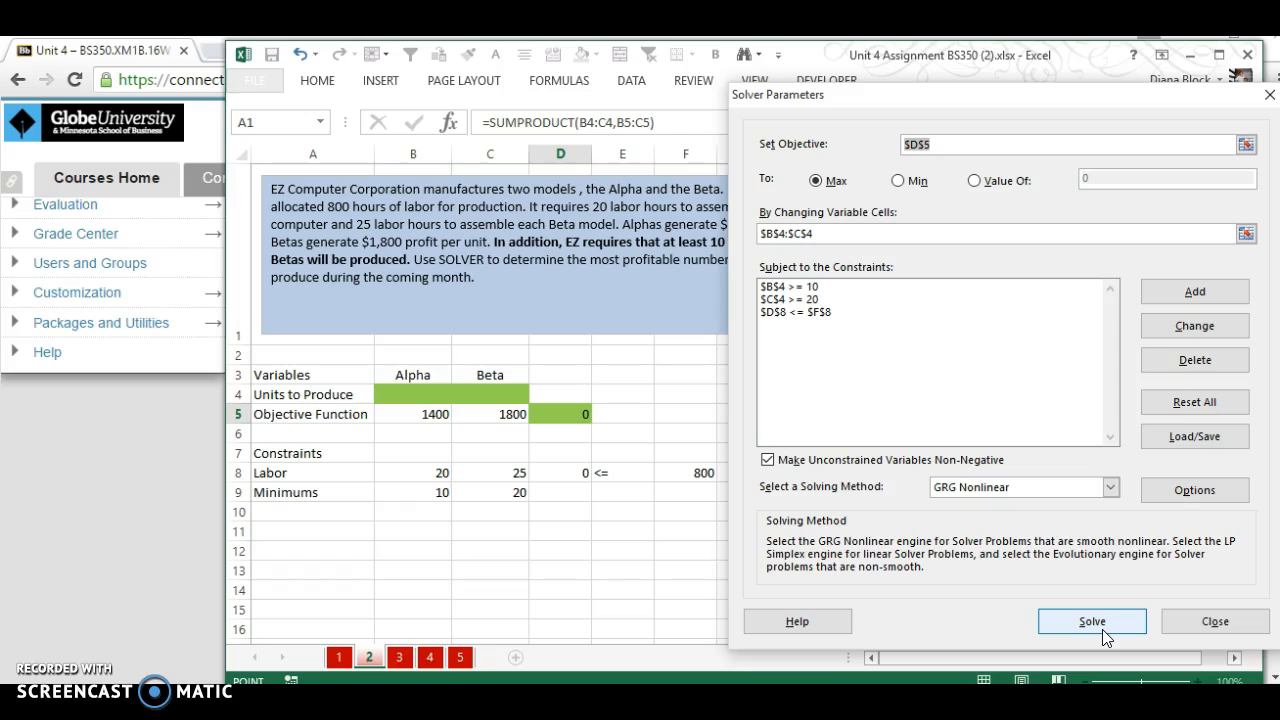
- Close Solver without solving and review the Units to Produce cells B4:C4, the labor formula in D8 and the objective formula in D5
click(1215, 622)
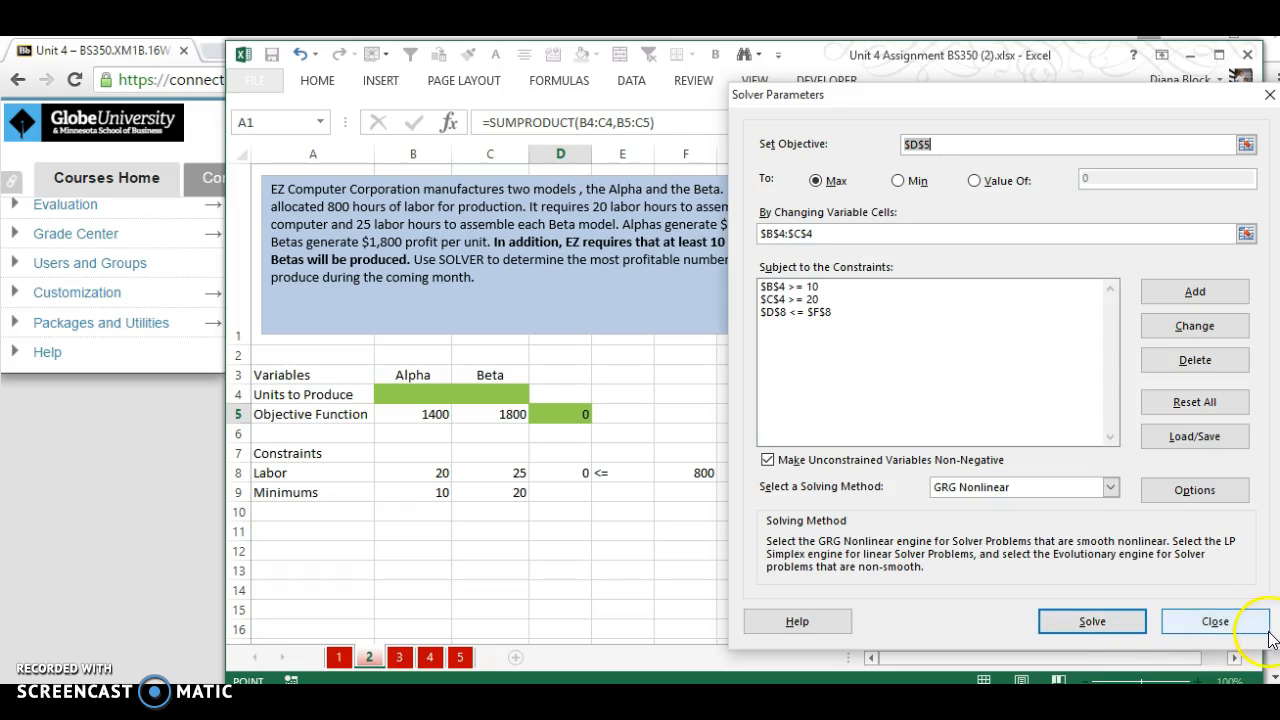
click(1215, 623)
click(380, 392)
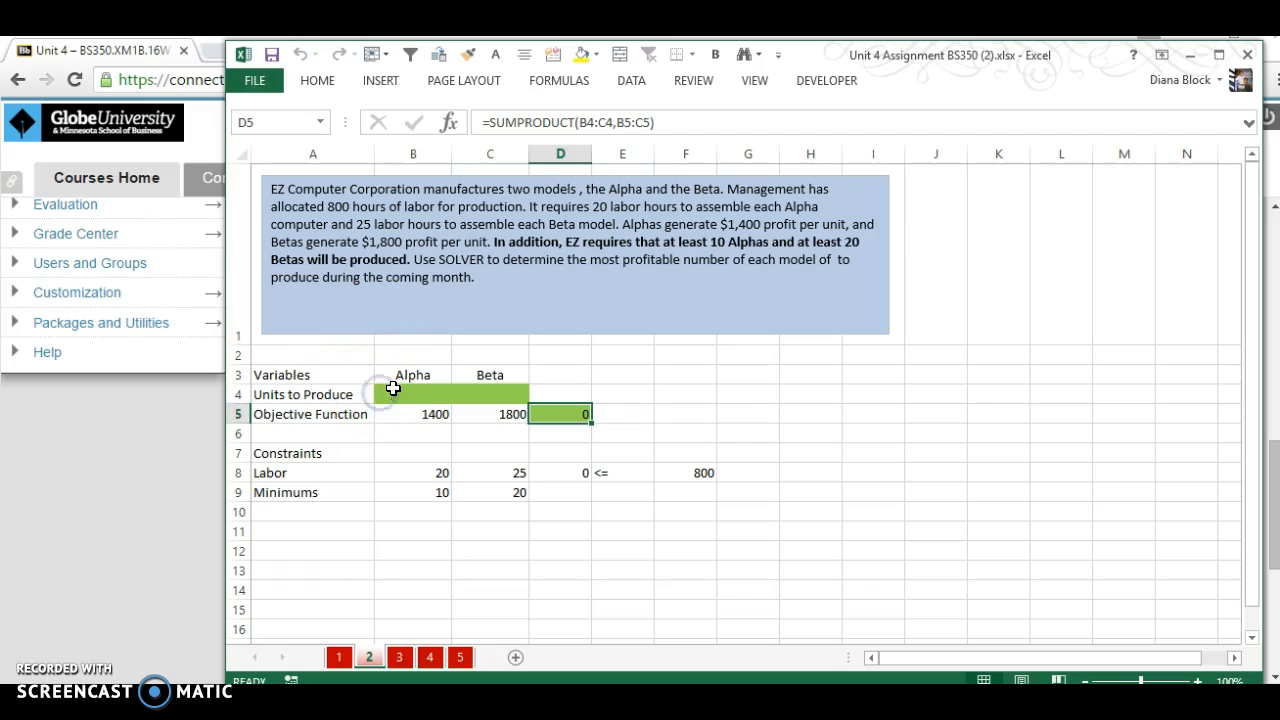
drag(393, 388, 458, 392)
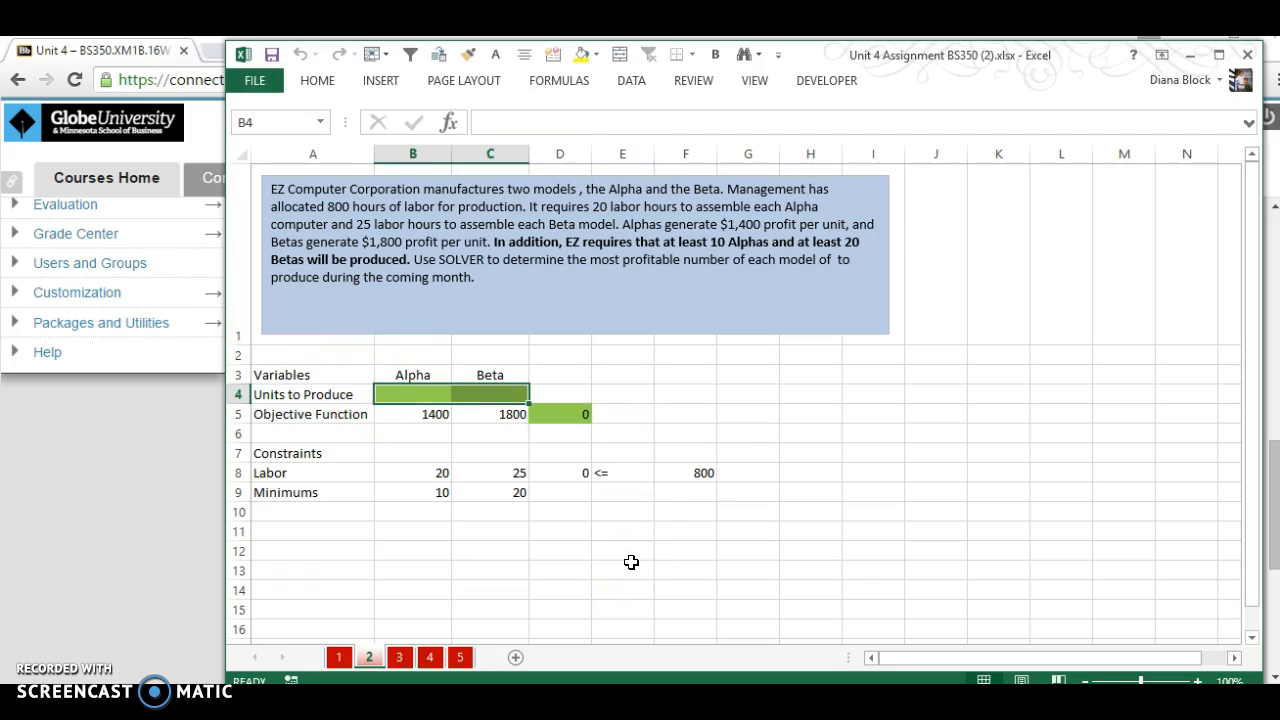
click(560, 477)
click(565, 411)
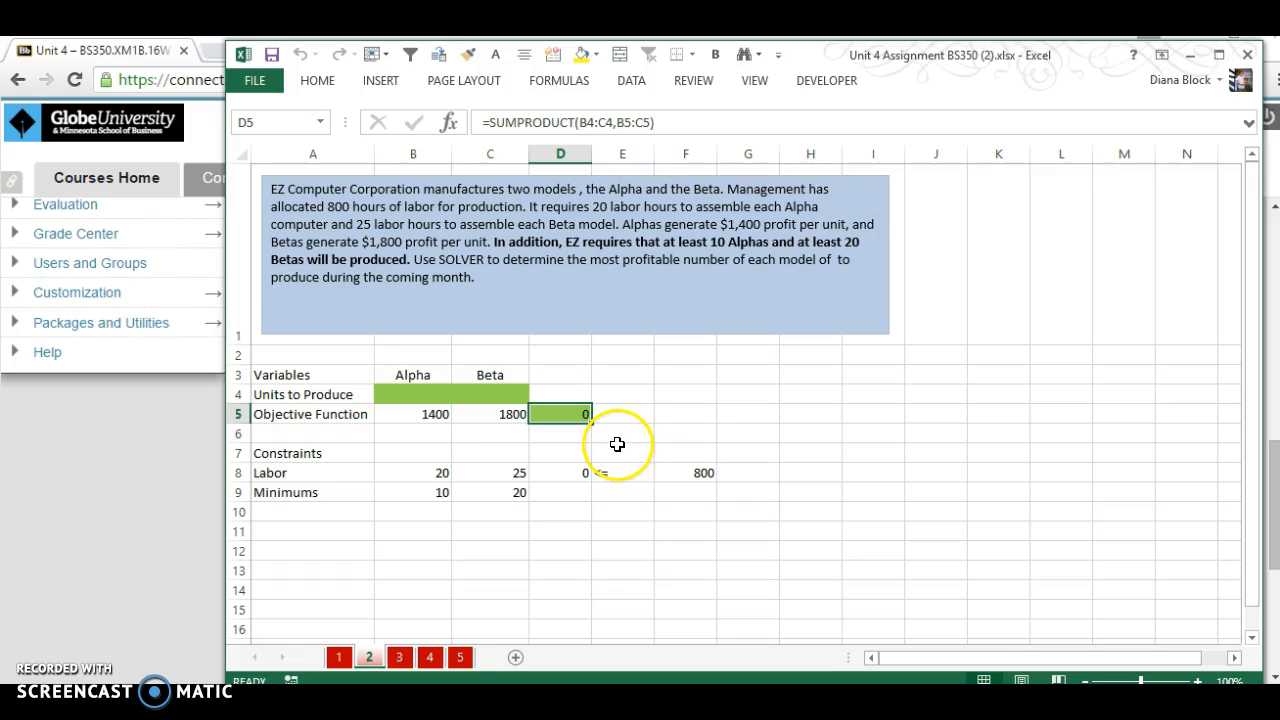
- Look over the remaining problems on sheets 3, 4 and 5 and return to the Electrocomp problem on sheet 1
click(400, 657)
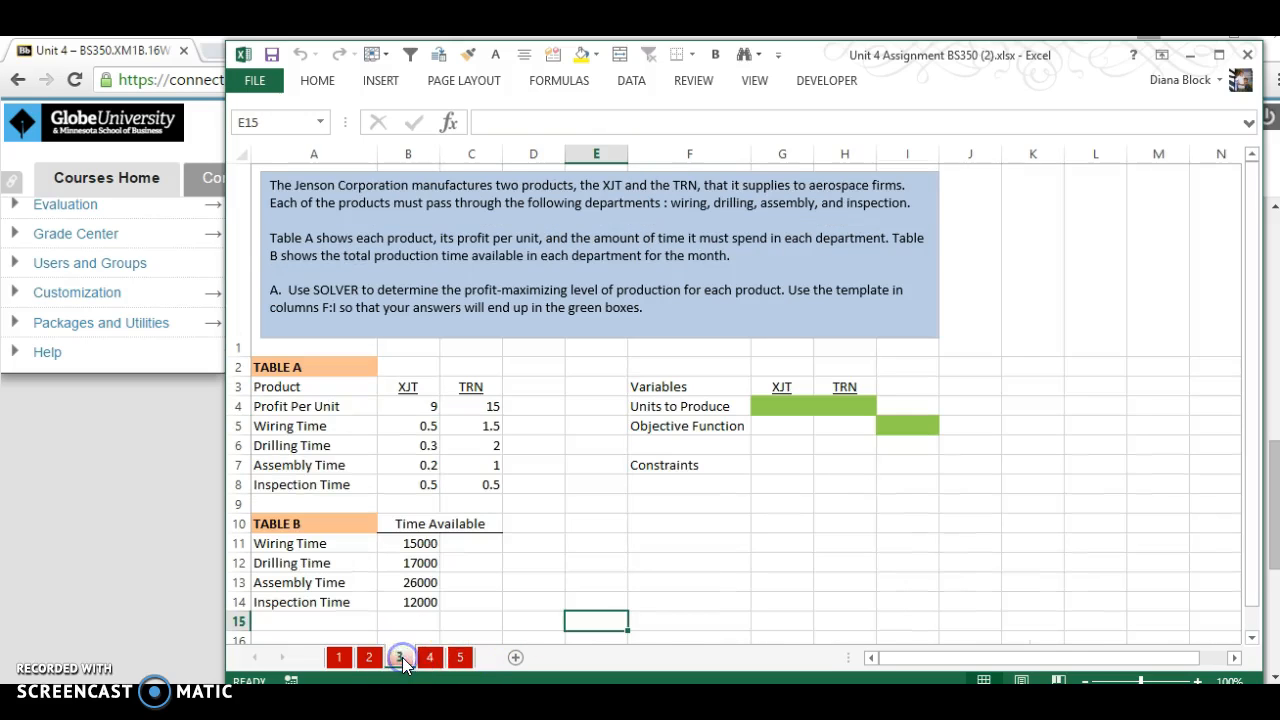
click(430, 657)
click(460, 657)
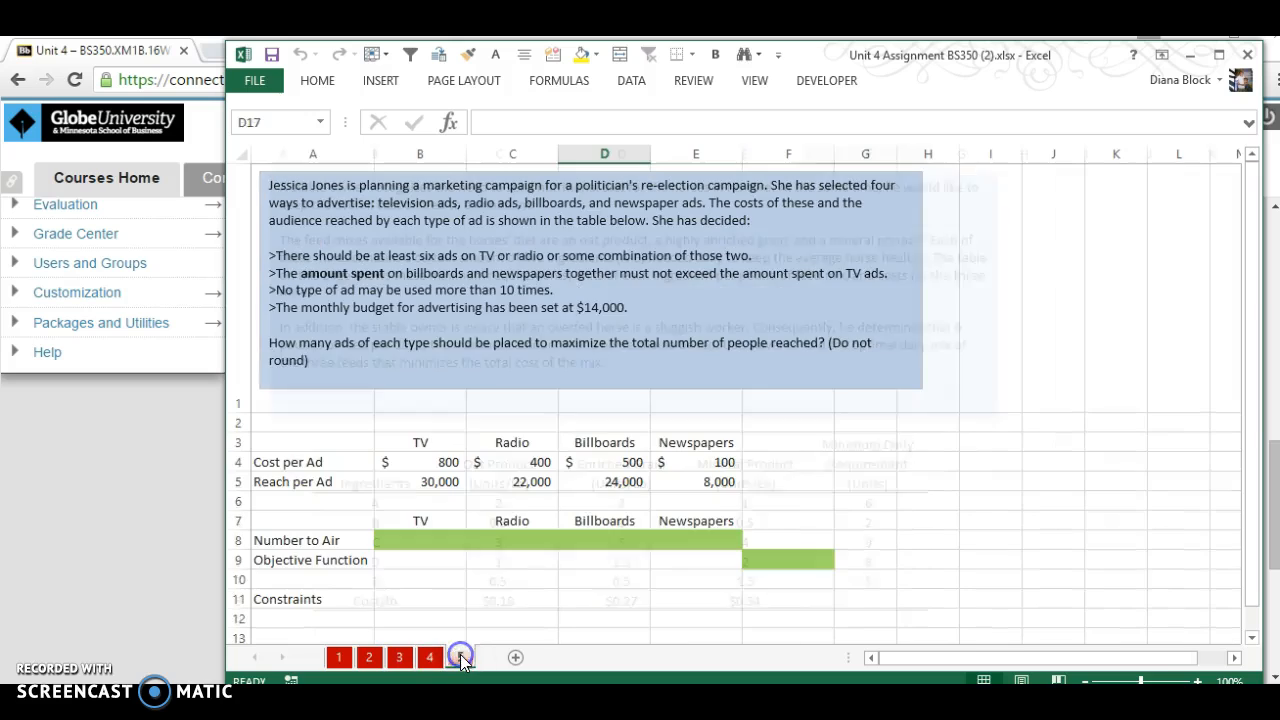
click(400, 657)
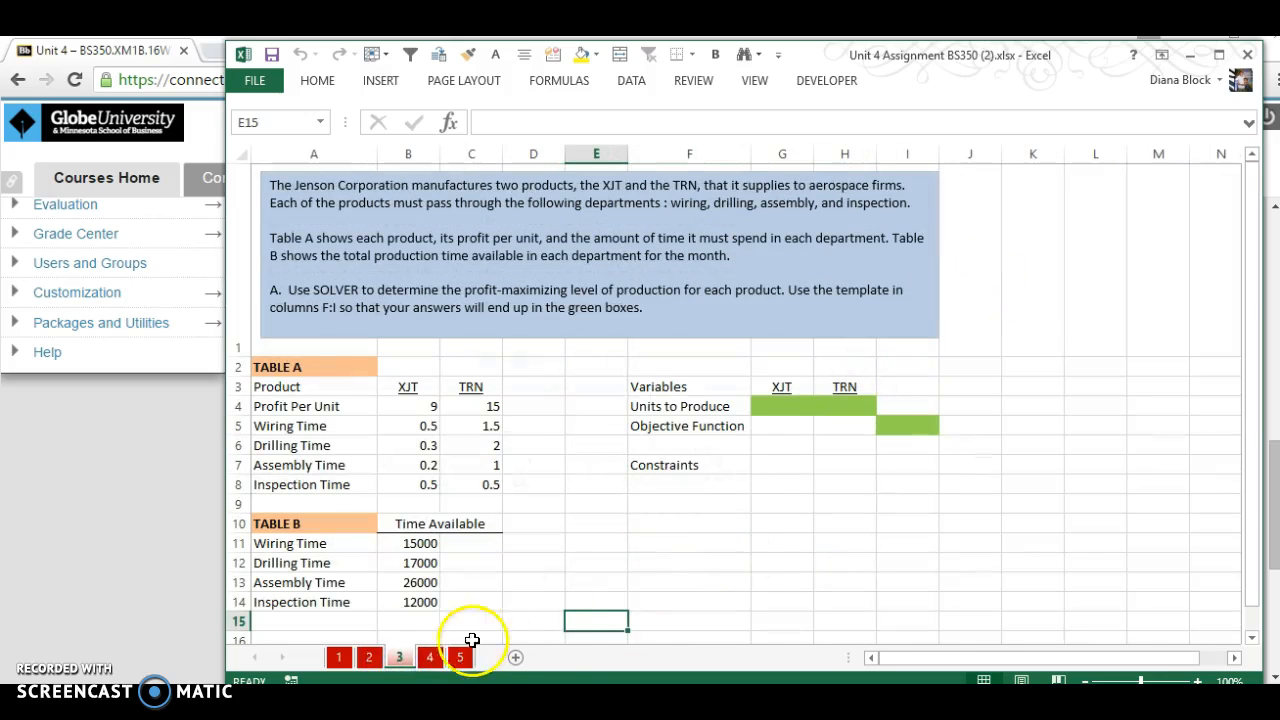
click(367, 659)
click(339, 657)
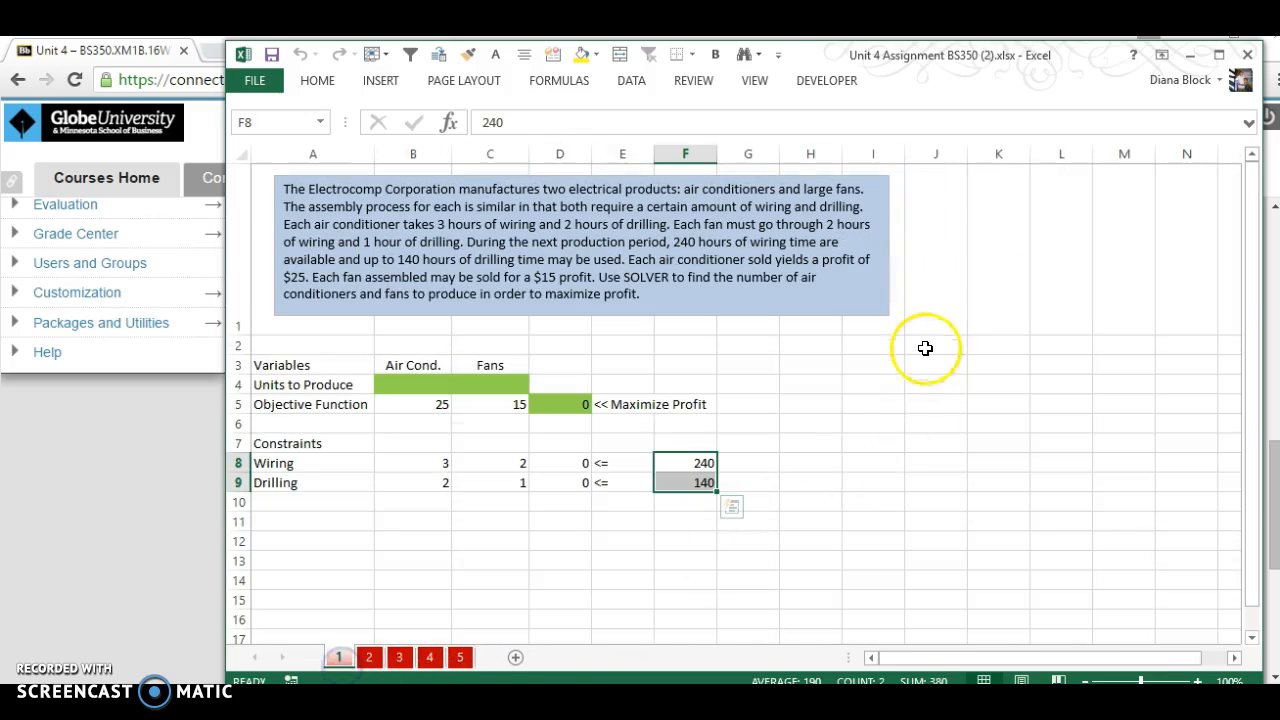